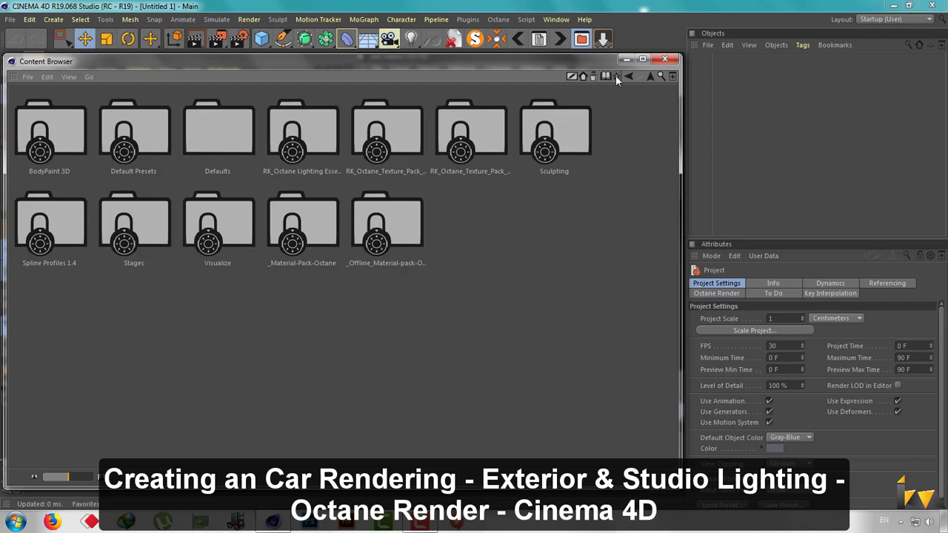
Open Car_Octane_Render.c4d from Favorites > Scenes+Modeling and close the Content Browser
{"action": "left_click", "coordinate": [615, 75]}
{"action": "double_click", "coordinate": [218, 164]}
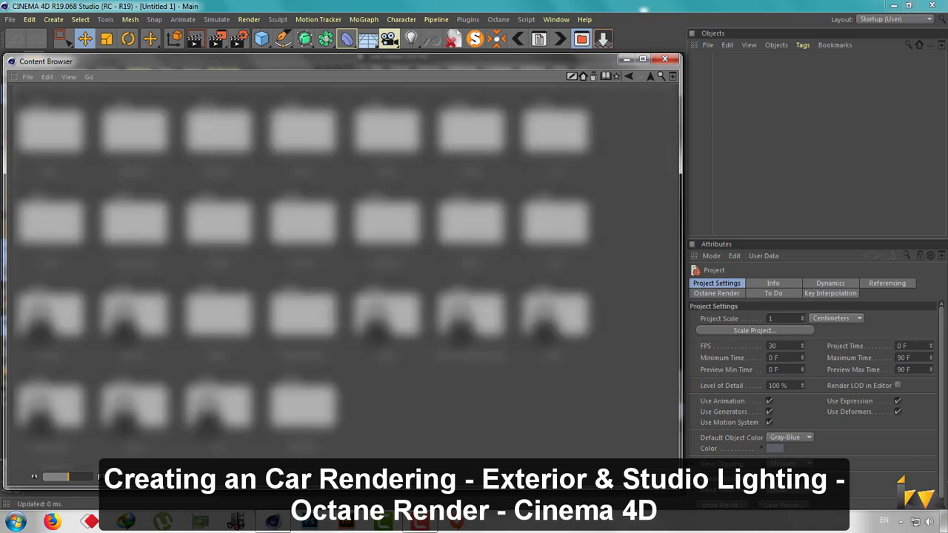
{"action": "double_click", "coordinate": [479, 225]}
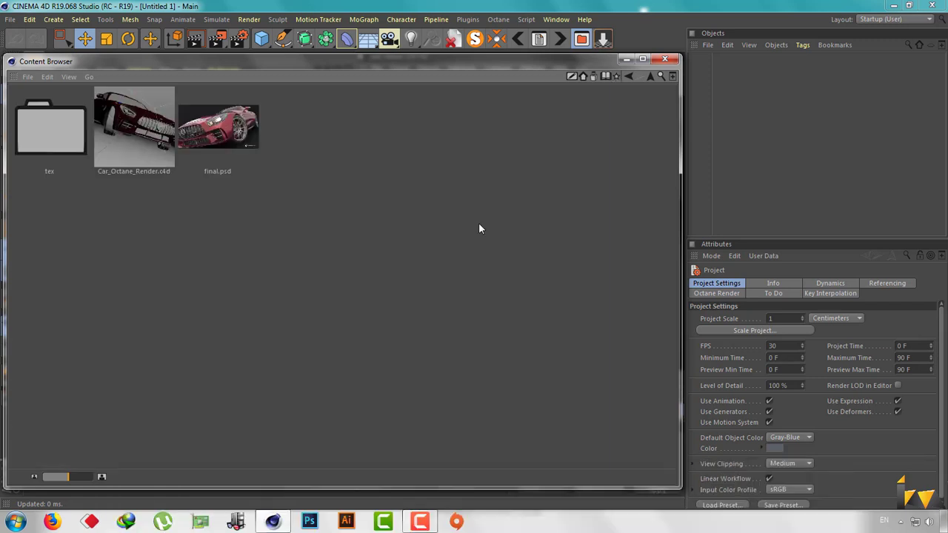
{"action": "double_click", "coordinate": [163, 143]}
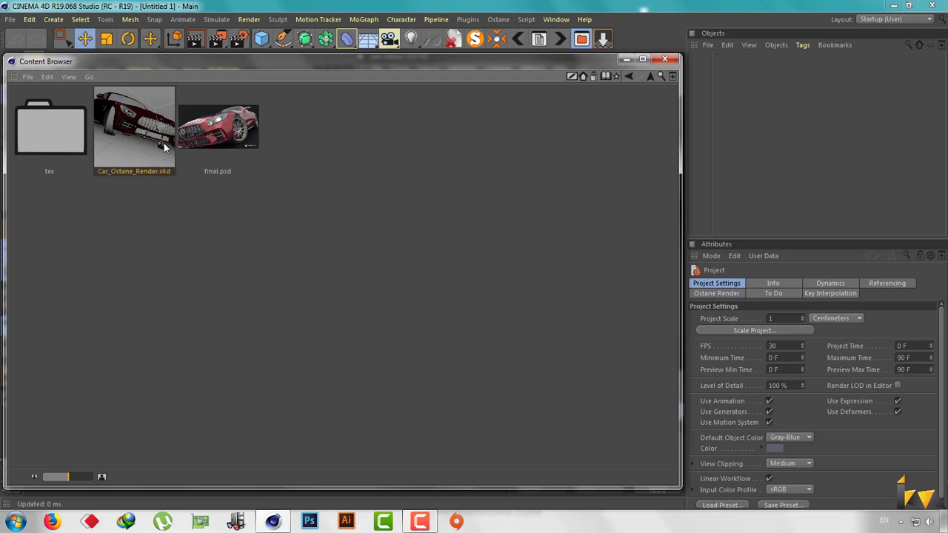
{"action": "left_click", "coordinate": [665, 59]}
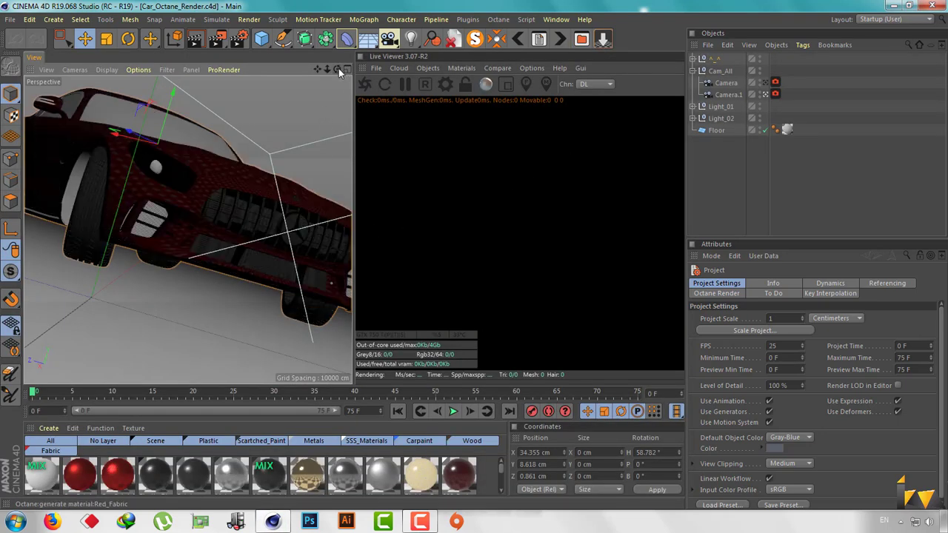
Apply the HDTV 1080 24 output preset (1920×1080, 24 fps) with Octane Renderer as renderer
{"action": "mouse_move", "coordinate": [338, 69]}
{"action": "left_mouse_down"}
{"action": "mouse_move", "coordinate": [353, 70]}
{"action": "mouse_move", "coordinate": [260, 56]}
{"action": "left_mouse_up"}
{"action": "left_click", "coordinate": [238, 38]}
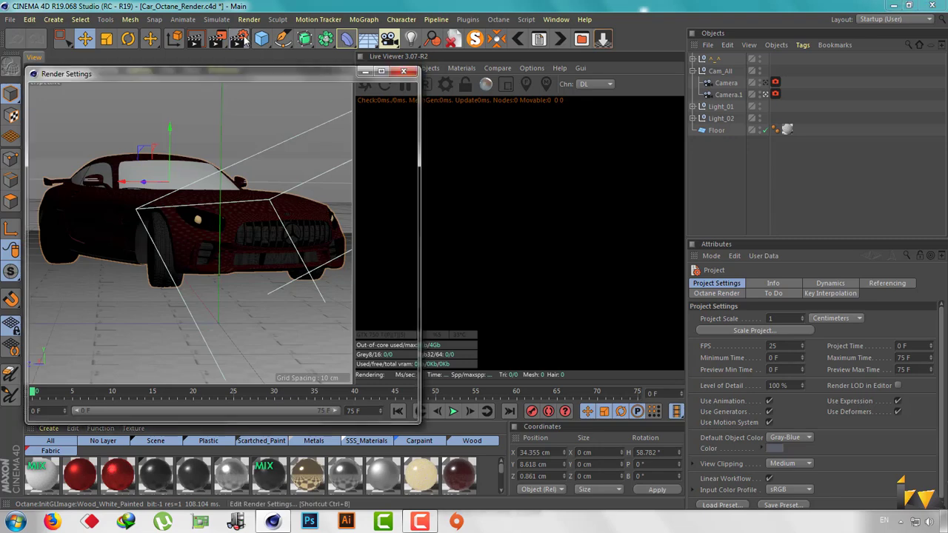
{"action": "left_click", "coordinate": [166, 115]}
{"action": "mouse_move", "coordinate": [182, 152]}
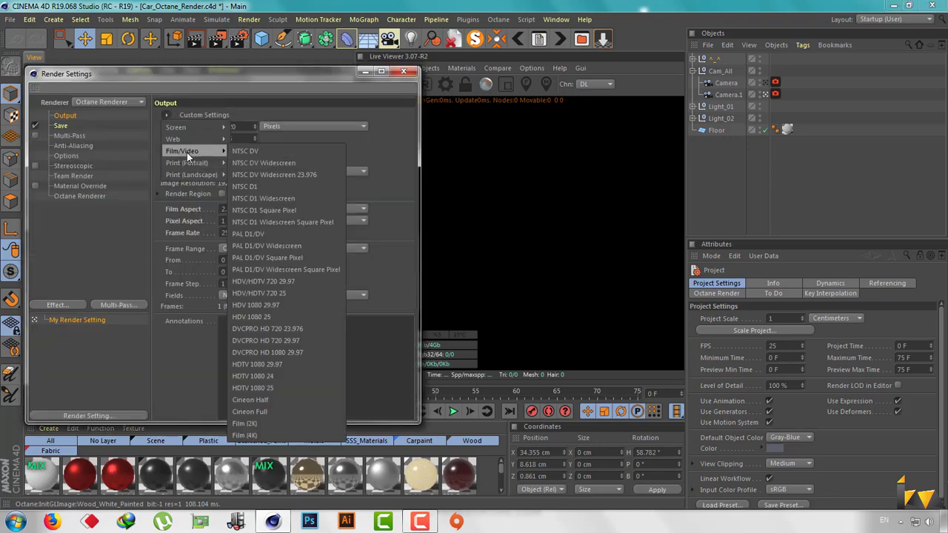
{"action": "left_click", "coordinate": [288, 374]}
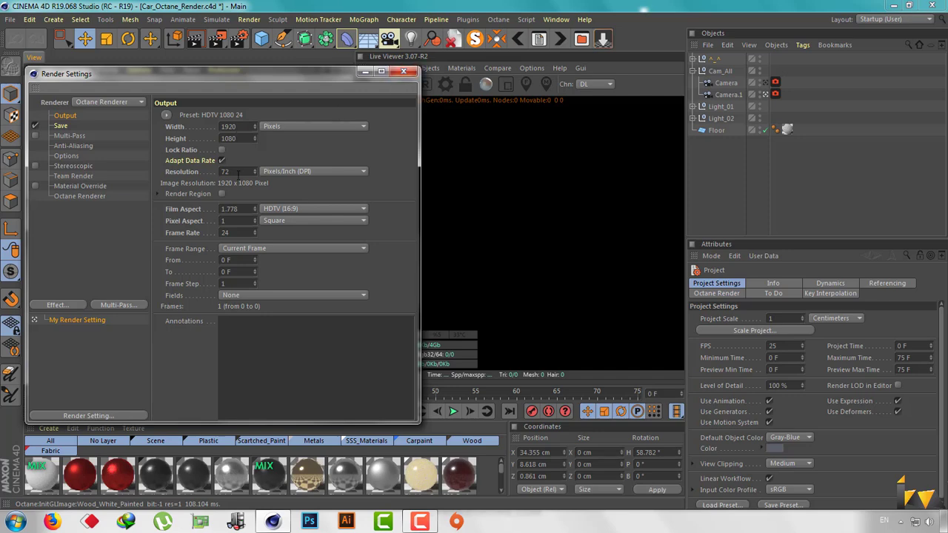
{"action": "left_click", "coordinate": [96, 195]}
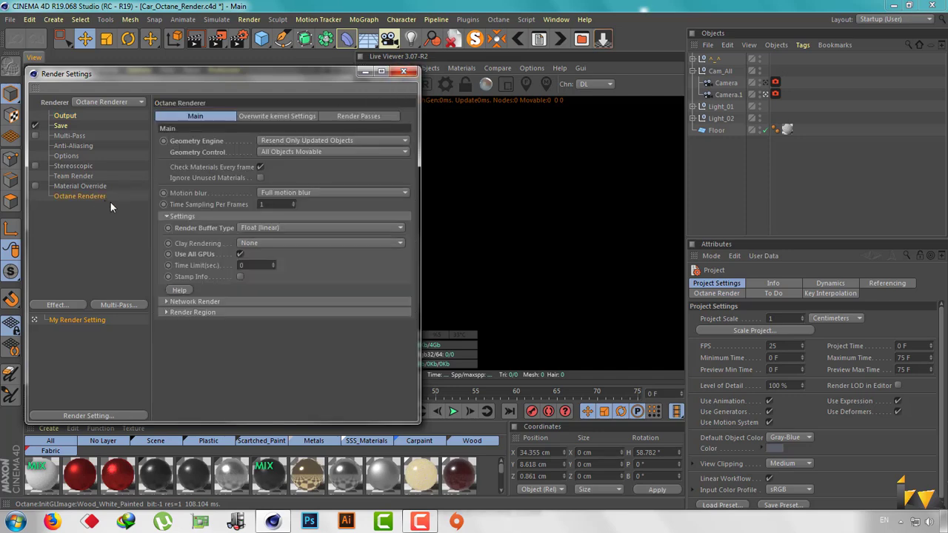
{"action": "left_click", "coordinate": [404, 72]}
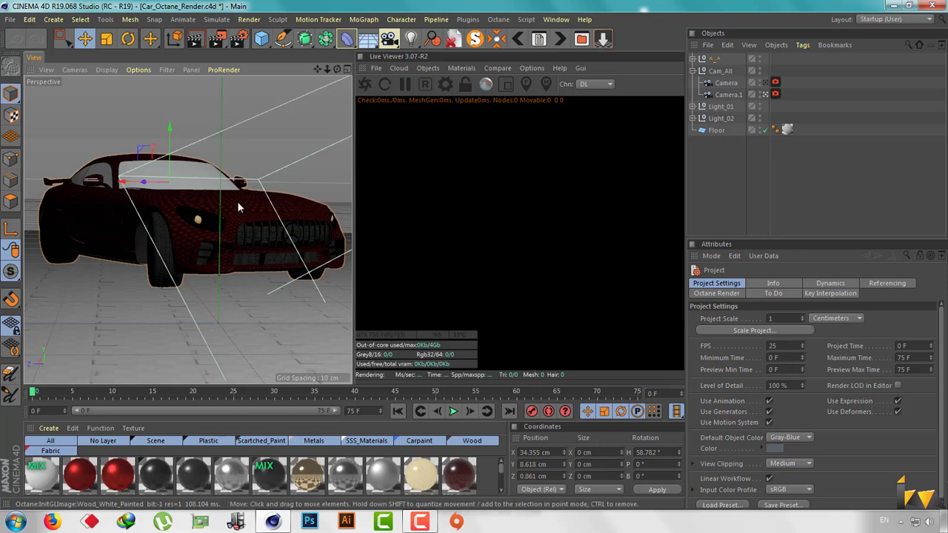
Move Camera.1 out of Cam_All, delete Cam_All, both lights and Floor, then open Octane Settings
{"action": "left_click_drag", "start_coordinate": [728, 95], "coordinate": [730, 65]}
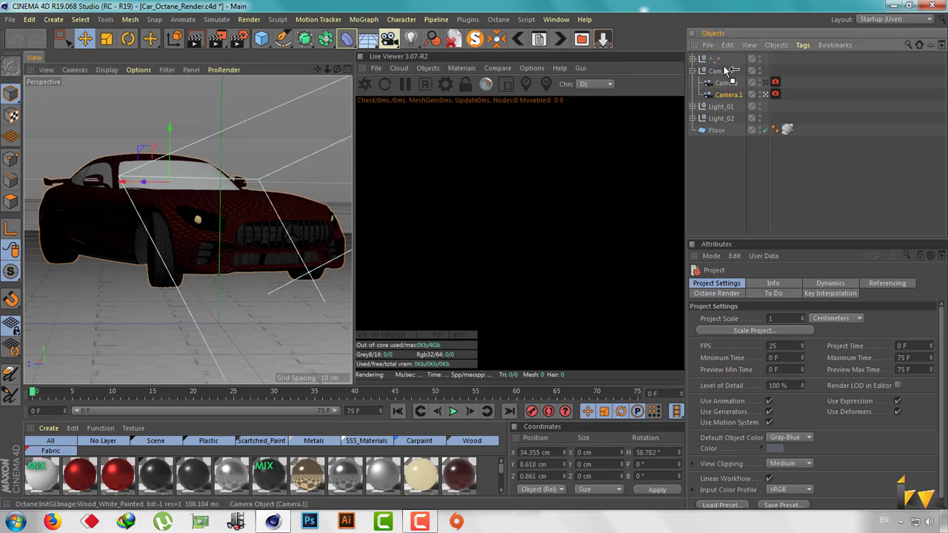
{"action": "left_click", "coordinate": [727, 83]}
{"action": "key", "text": "Delete"}
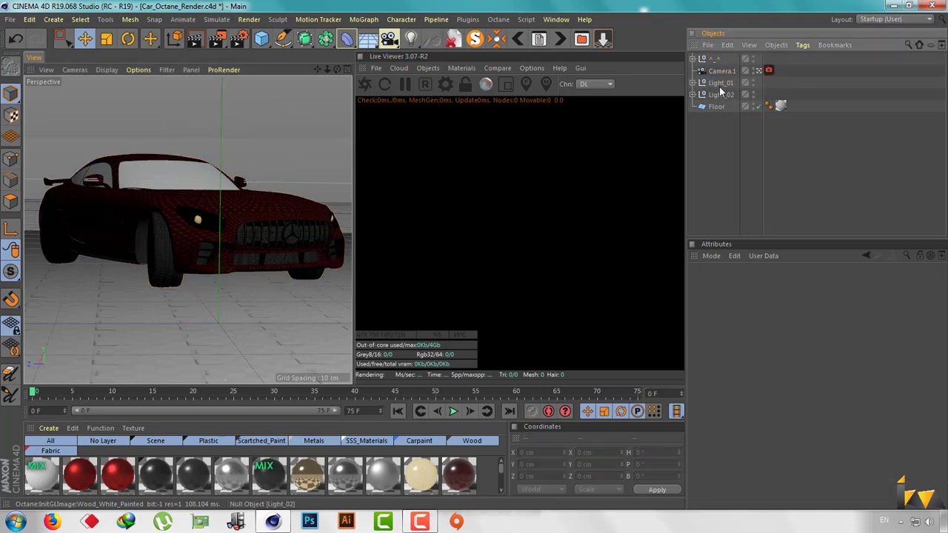
{"action": "key", "text": "Delete"}
{"action": "left_click", "coordinate": [721, 83]}
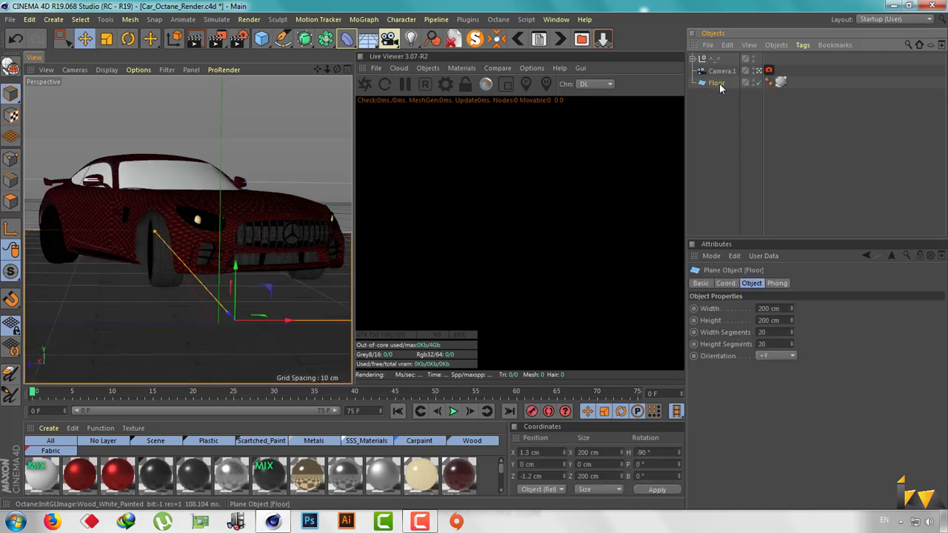
{"action": "key", "text": "Delete"}
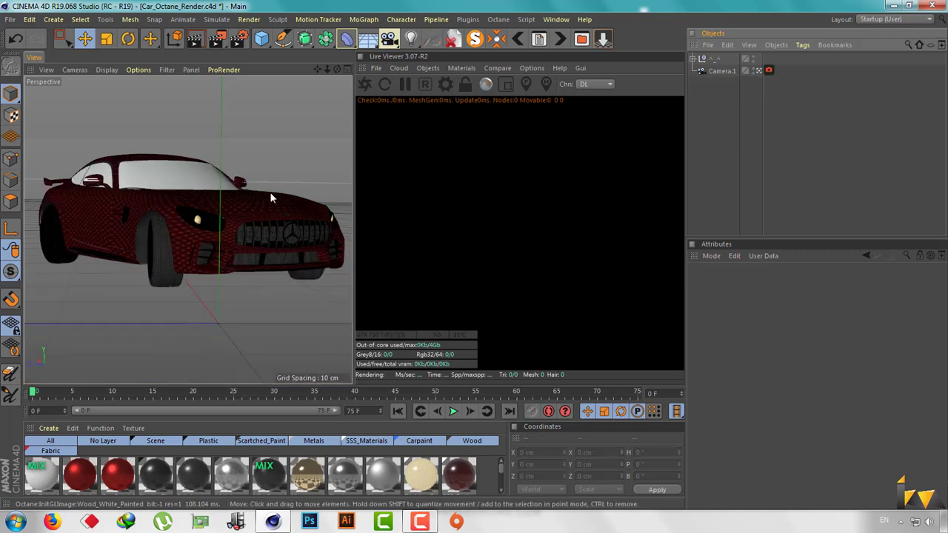
{"action": "left_click", "coordinate": [447, 84]}
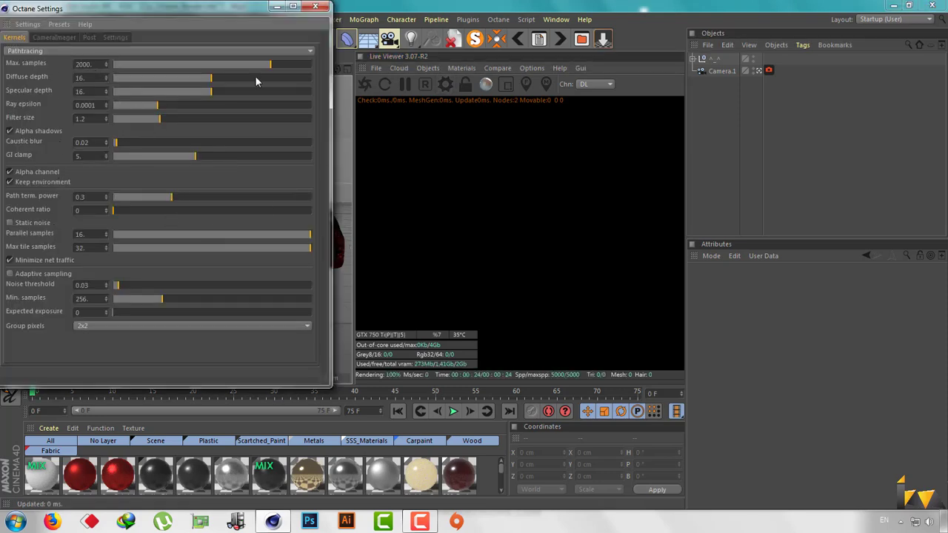
Set Camera.1's Octane thinlens aperture aspect to 4.6, aperture edge 3 and 3 bokeh sides
{"action": "left_click", "coordinate": [316, 6]}
{"action": "left_click", "coordinate": [769, 70]}
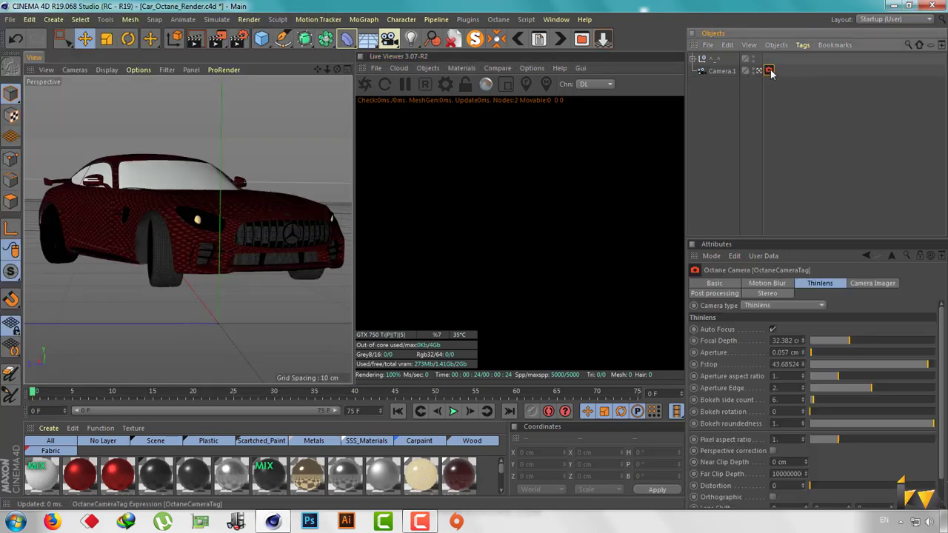
{"action": "left_click", "coordinate": [776, 377]}
{"action": "type", "text": "4"}
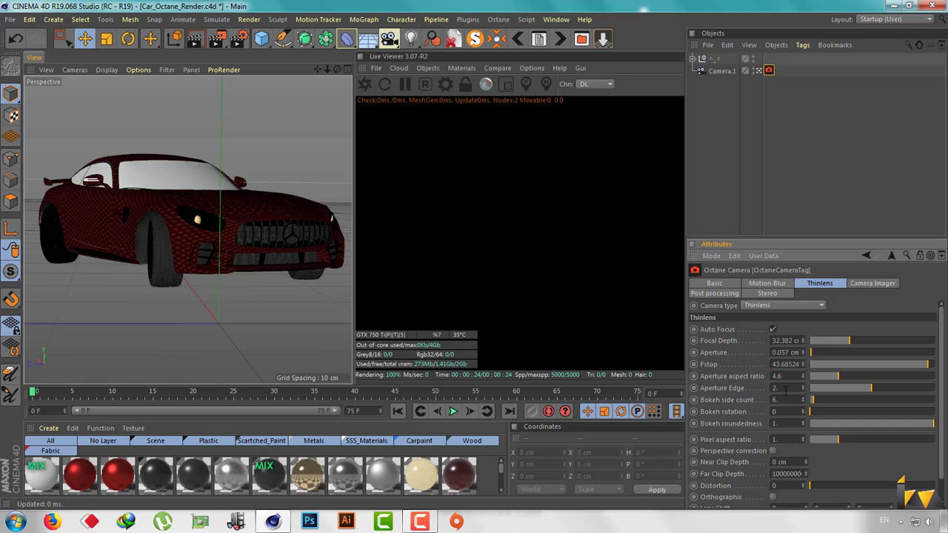
{"action": "type", "text": ".6"}
{"action": "key", "text": "Tab"}
{"action": "type", "text": "3"}
{"action": "key", "text": "Tab"}
{"action": "type", "text": "3"}
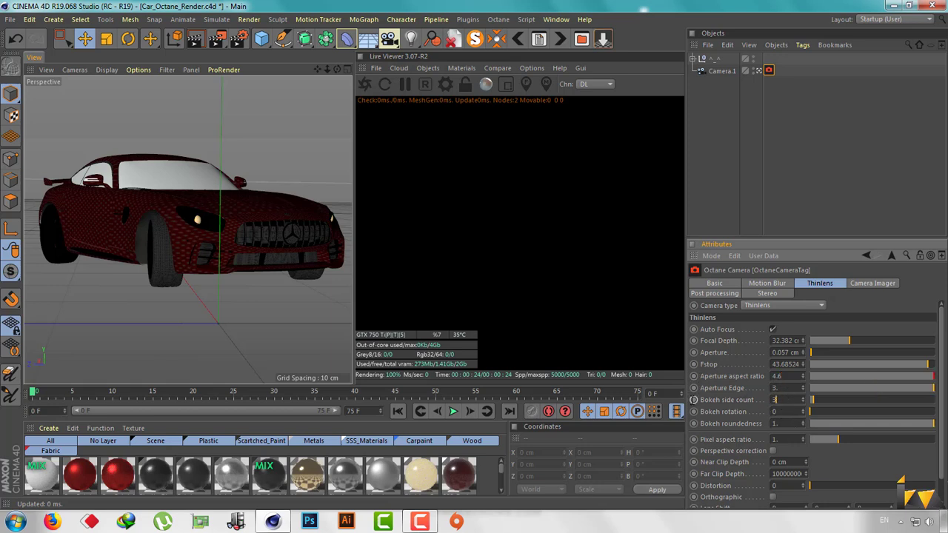
Enable the camera imager with Linear response, gamma 2.2 and highlight compression 1, then start the live render
{"action": "left_click", "coordinate": [868, 284]}
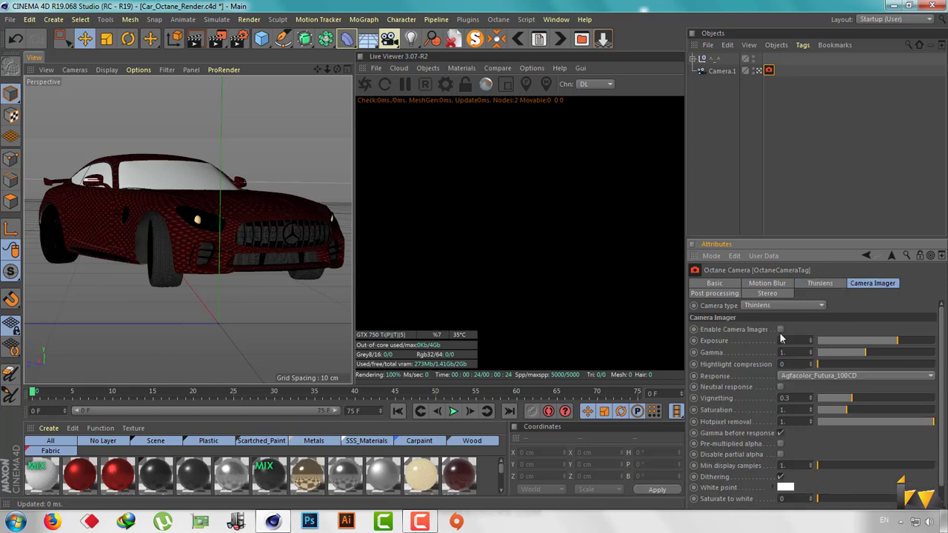
{"action": "left_click", "coordinate": [788, 375]}
{"action": "scroll", "coordinate": [815, 444], "scroll_direction": "down", "scroll_amount": 5}
{"action": "left_click", "coordinate": [808, 500]}
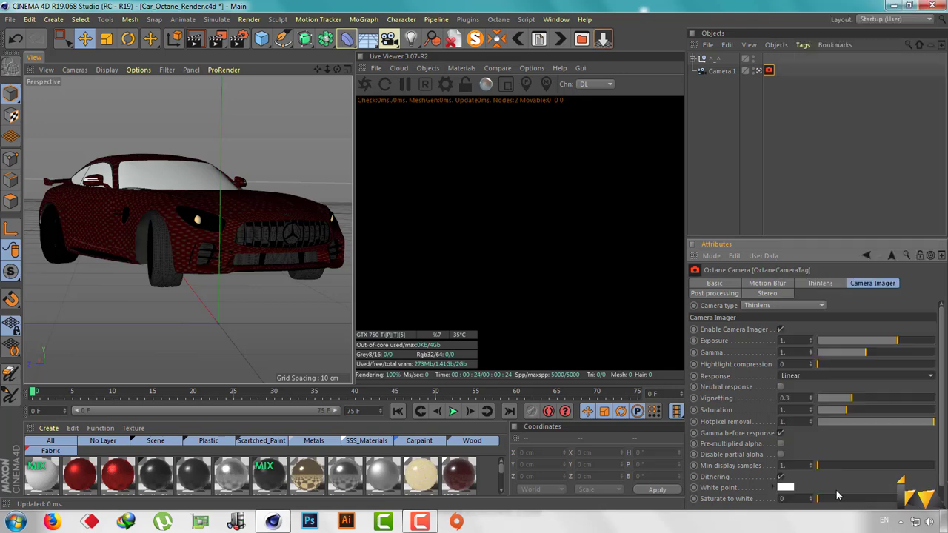
{"action": "double_click", "coordinate": [783, 353]}
{"action": "type", "text": ".2"}
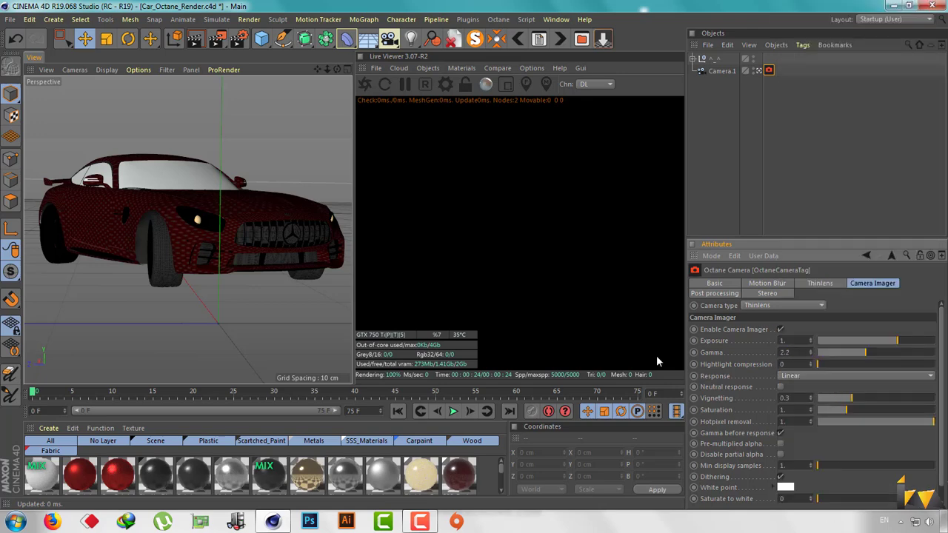
{"action": "key", "text": "Return"}
{"action": "left_click_drag", "start_coordinate": [810, 364], "coordinate": [824, 367]}
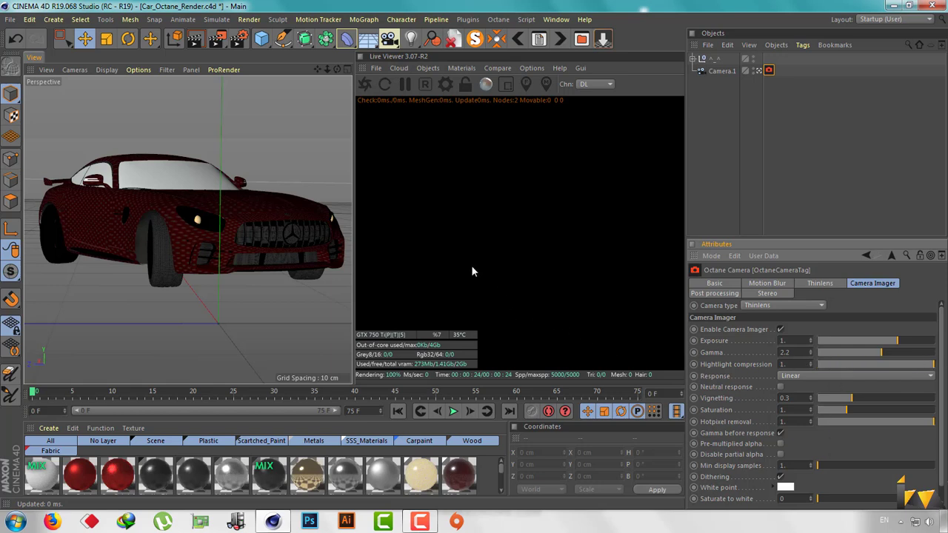
{"action": "left_click", "coordinate": [370, 88]}
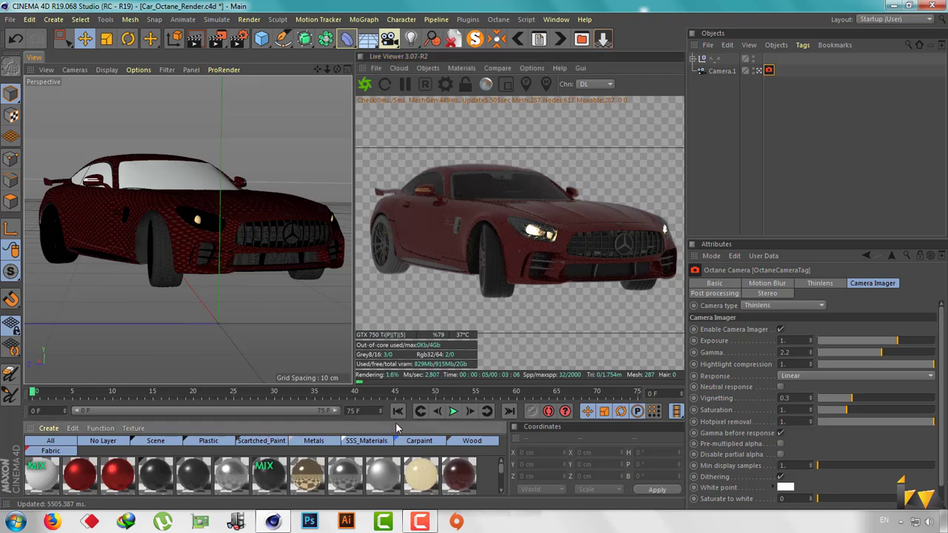
Review the Steel and Clear Glass materials and delete the Light Bright material
{"action": "left_click_drag", "start_coordinate": [396, 422], "coordinate": [400, 343]}
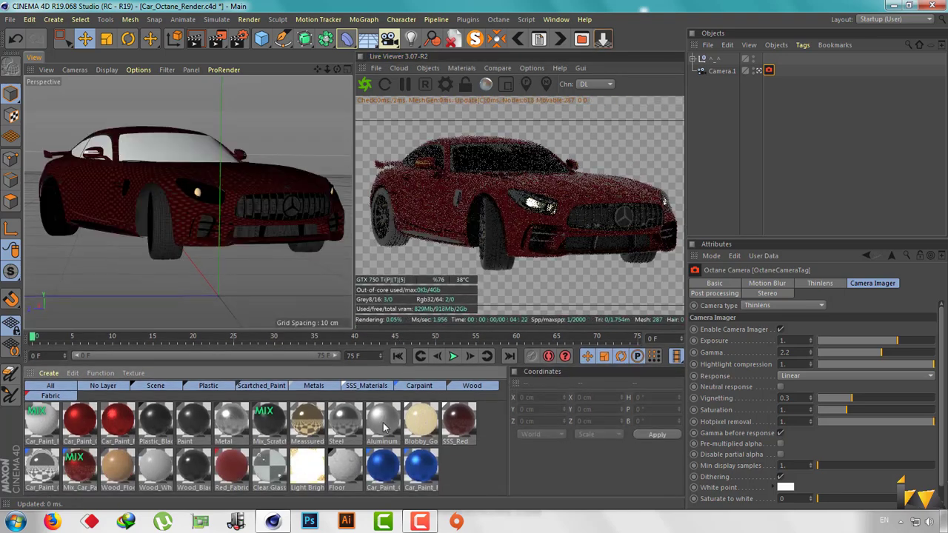
{"action": "left_click", "coordinate": [347, 420]}
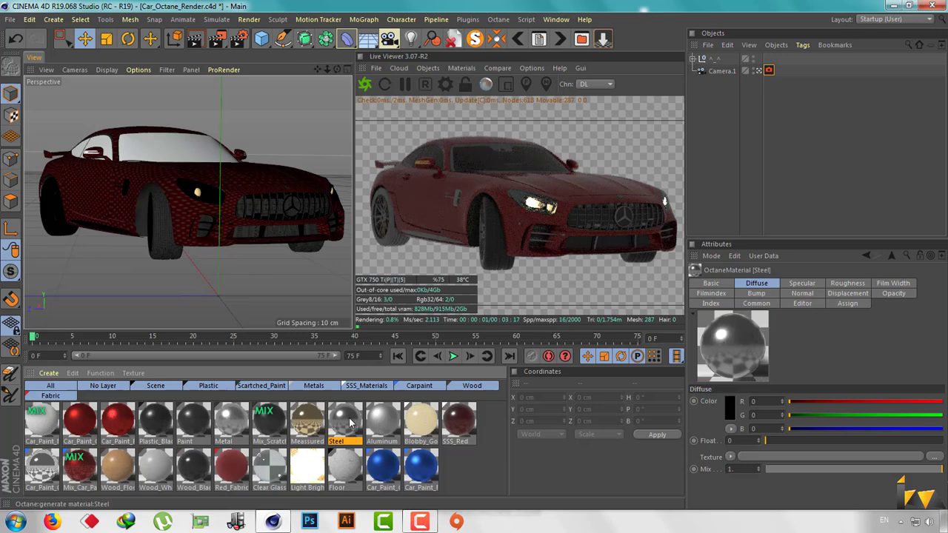
{"action": "left_click", "coordinate": [270, 467]}
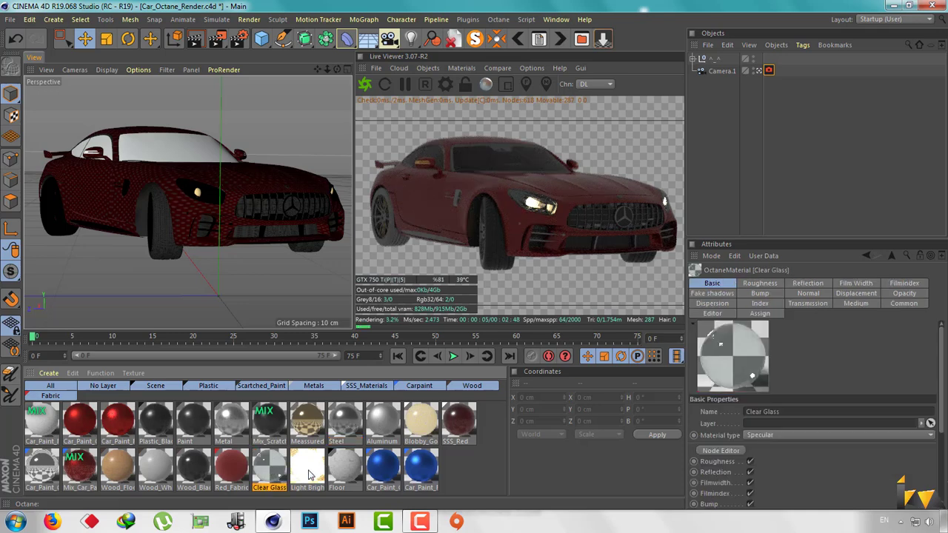
{"action": "left_click_drag", "start_coordinate": [306, 469], "coordinate": [330, 463]}
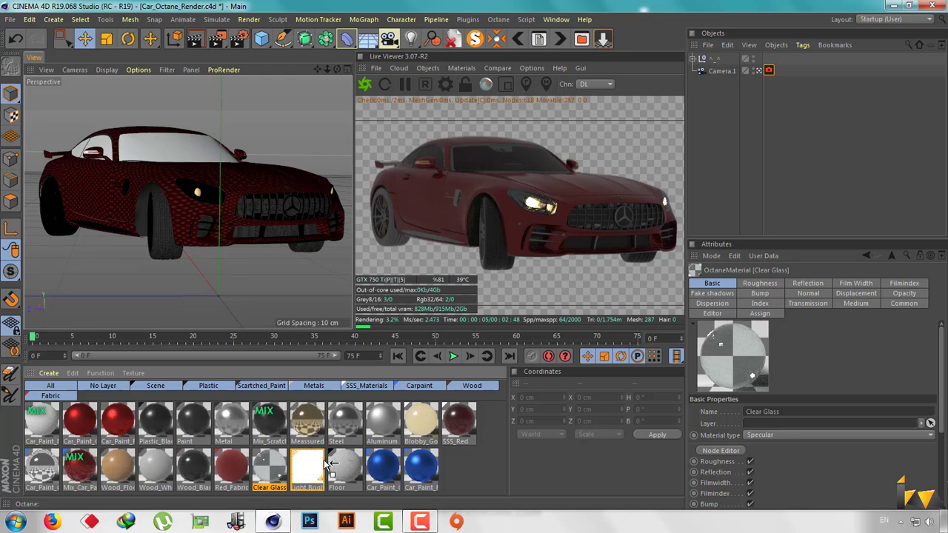
{"action": "key", "text": "Delete"}
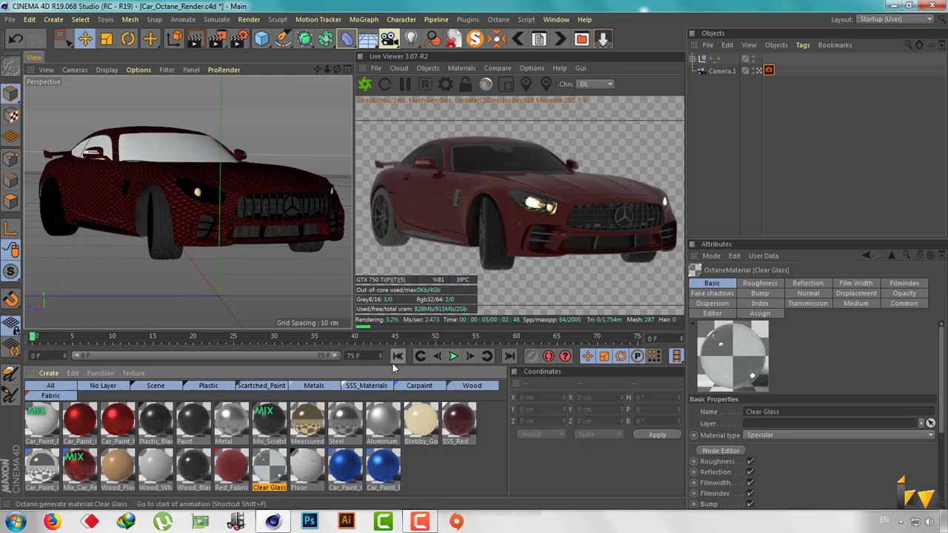
Delete the pale gold material, select the car's side sill, and enlarge the viewport and Live Viewer
{"action": "left_click_drag", "start_coordinate": [393, 368], "coordinate": [400, 515]}
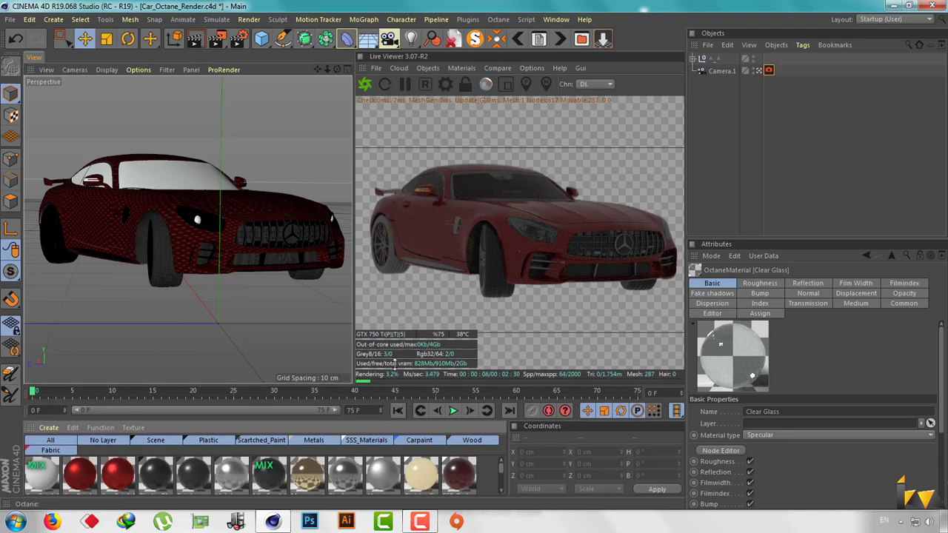
{"action": "left_click_drag", "start_coordinate": [395, 422], "coordinate": [398, 352]}
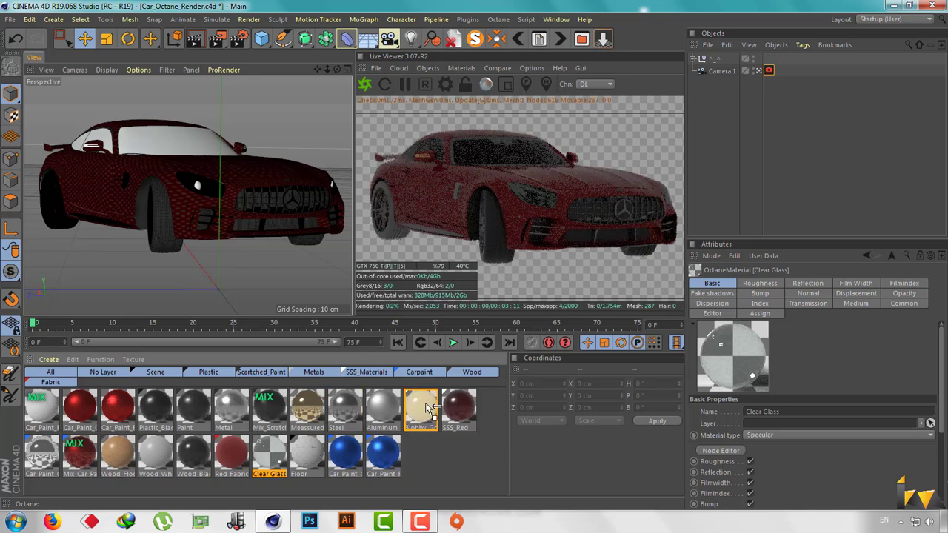
{"action": "key", "text": "Delete"}
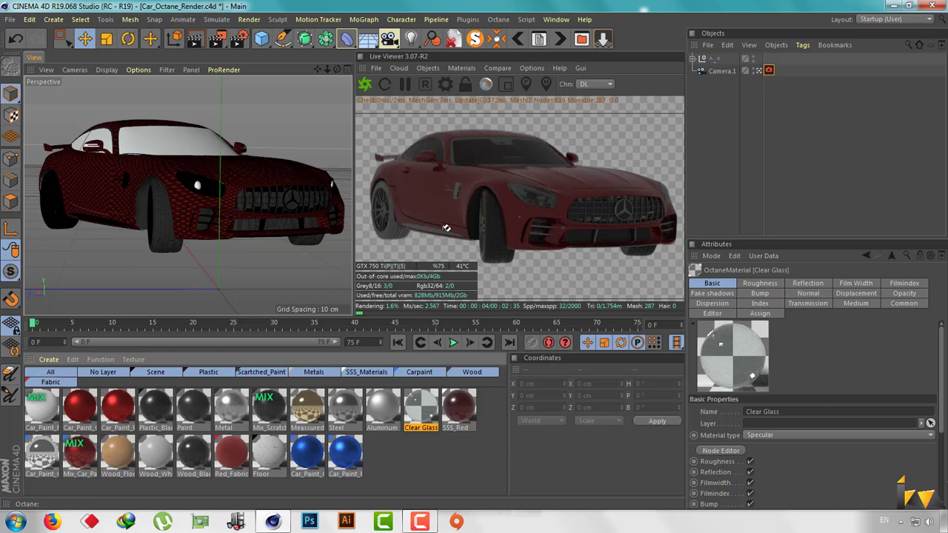
{"action": "left_click", "coordinate": [443, 230]}
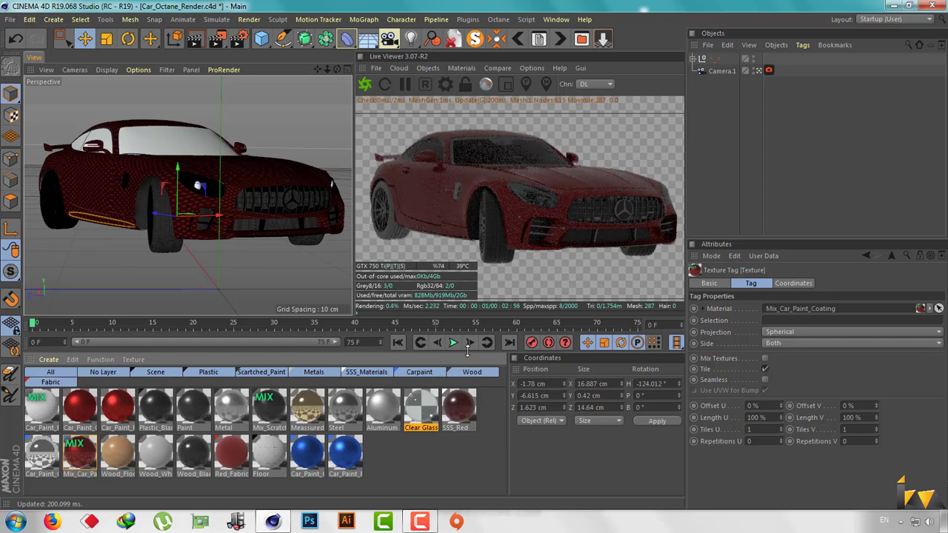
{"action": "left_click_drag", "start_coordinate": [471, 421], "coordinate": [471, 490]}
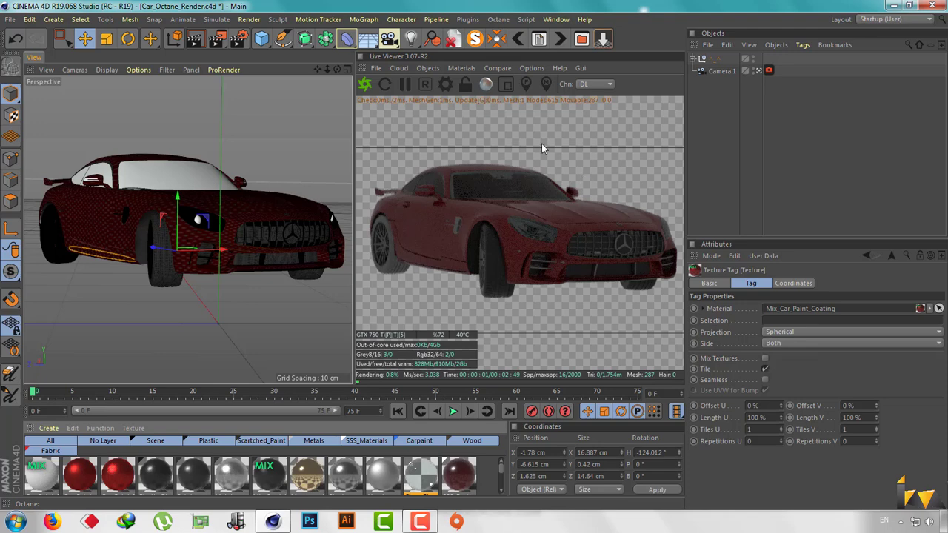
Add an Octane HDRI sky environment and show its image texture settings
{"action": "left_click", "coordinate": [439, 68]}
{"action": "left_click", "coordinate": [454, 108]}
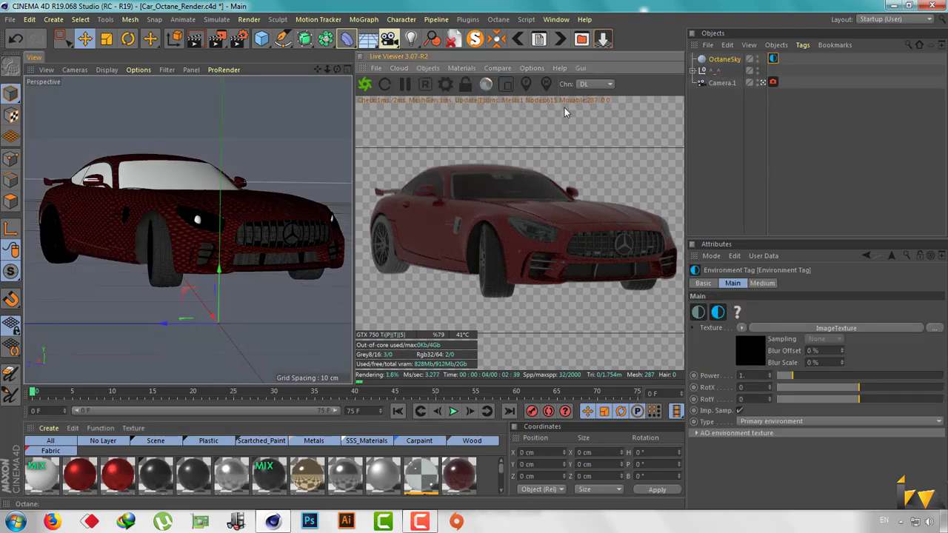
{"action": "left_click", "coordinate": [744, 357]}
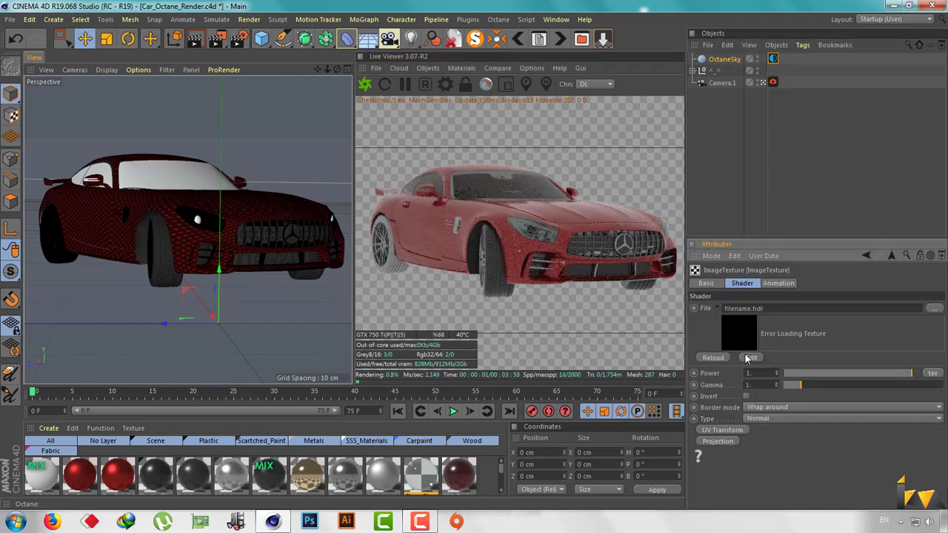
Load the 069_hdrmaps_com_free HDR image into the sky texture's File field
{"action": "left_click", "coordinate": [581, 39]}
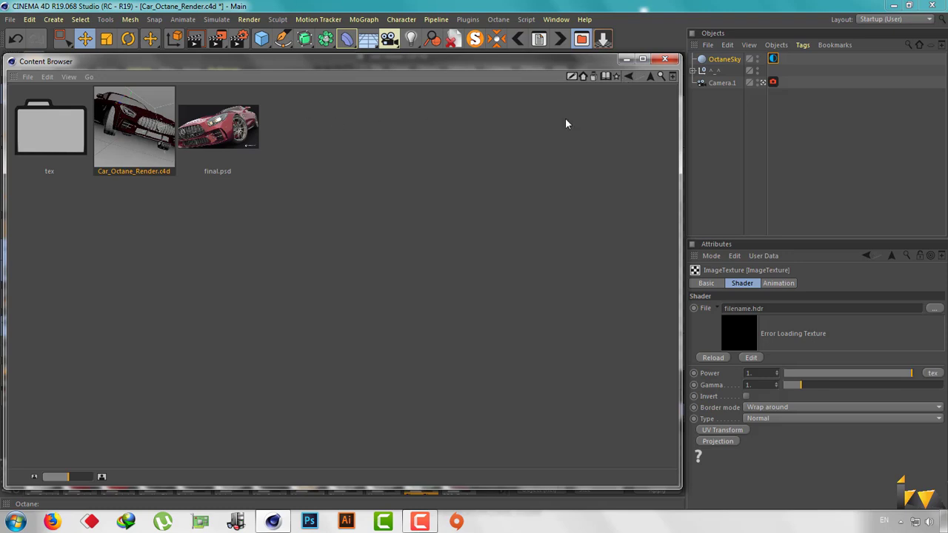
{"action": "left_click", "coordinate": [617, 76]}
{"action": "double_click", "coordinate": [71, 138]}
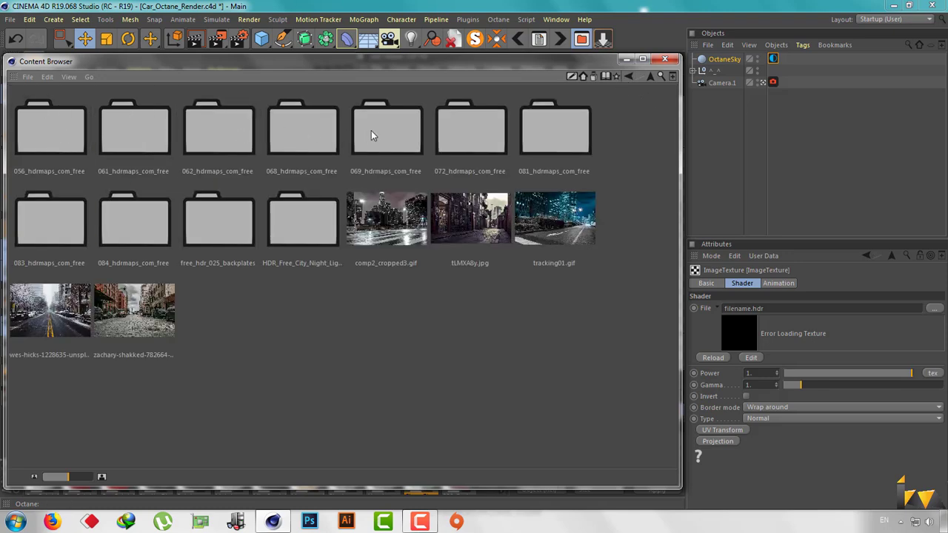
{"action": "double_click", "coordinate": [371, 134]}
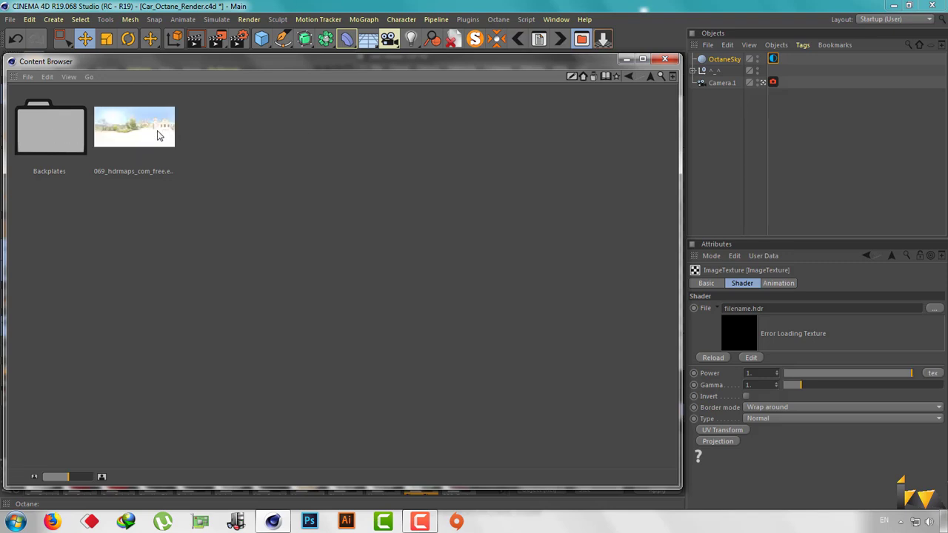
{"action": "left_click_drag", "start_coordinate": [157, 133], "coordinate": [799, 313]}
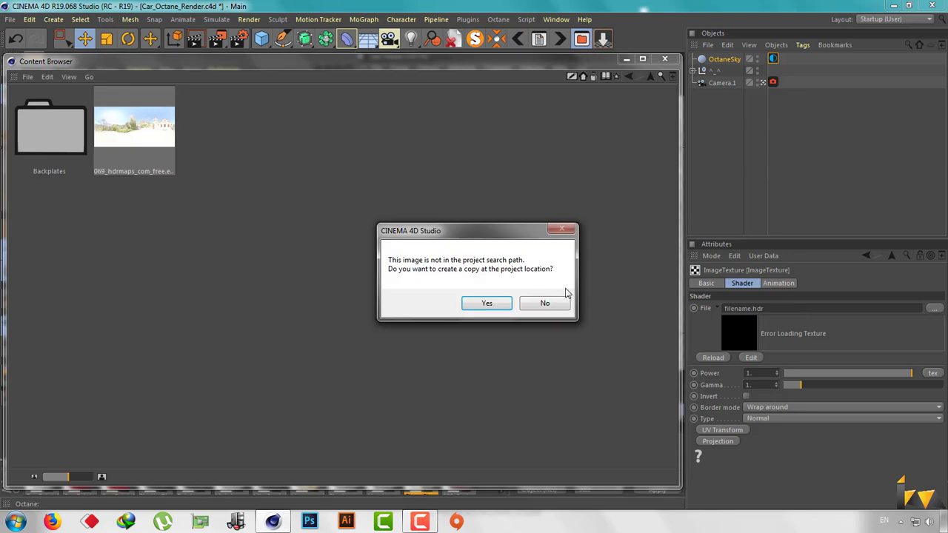
{"action": "left_click", "coordinate": [546, 303]}
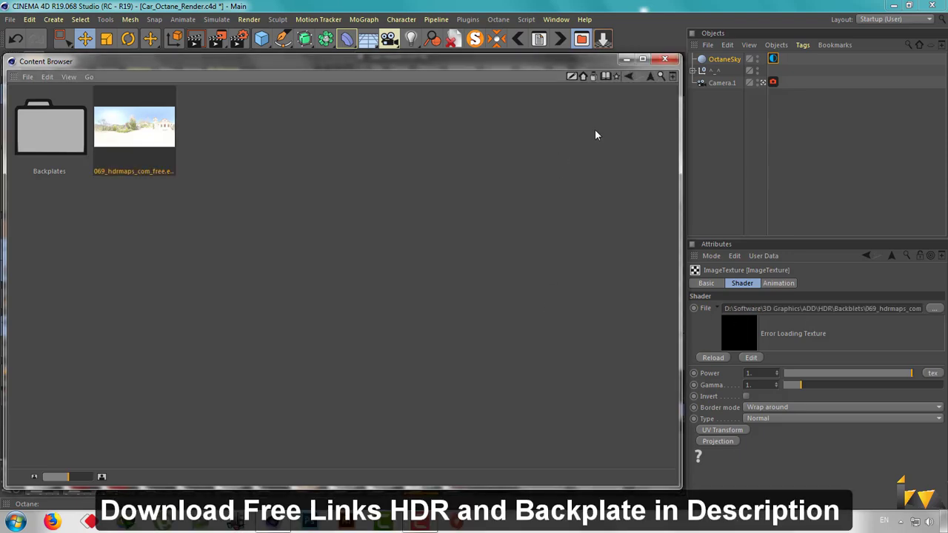
{"action": "left_click", "coordinate": [627, 58]}
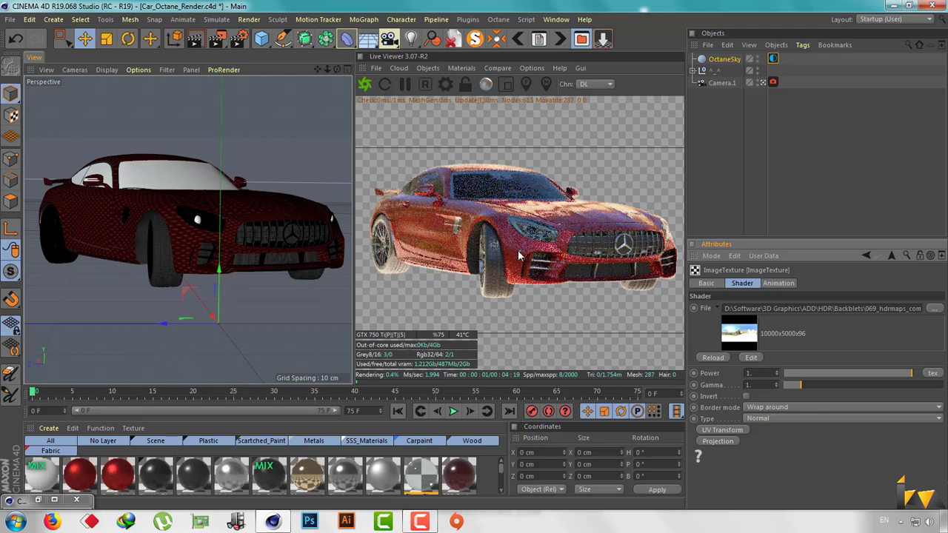
Create material Mat and load the 05 church backplate image from Backplates as its Color texture
{"action": "double_click", "coordinate": [477, 476]}
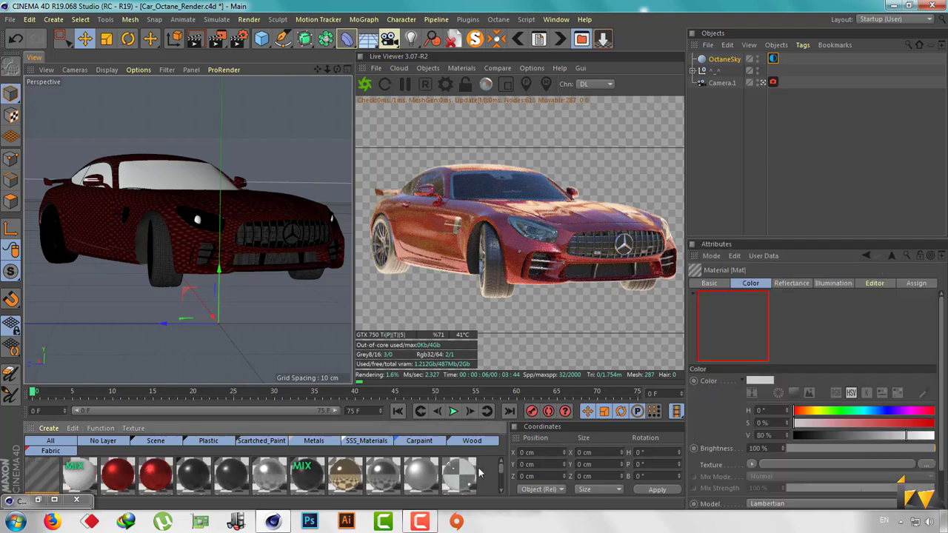
{"action": "left_click", "coordinate": [38, 500]}
{"action": "double_click", "coordinate": [85, 150]}
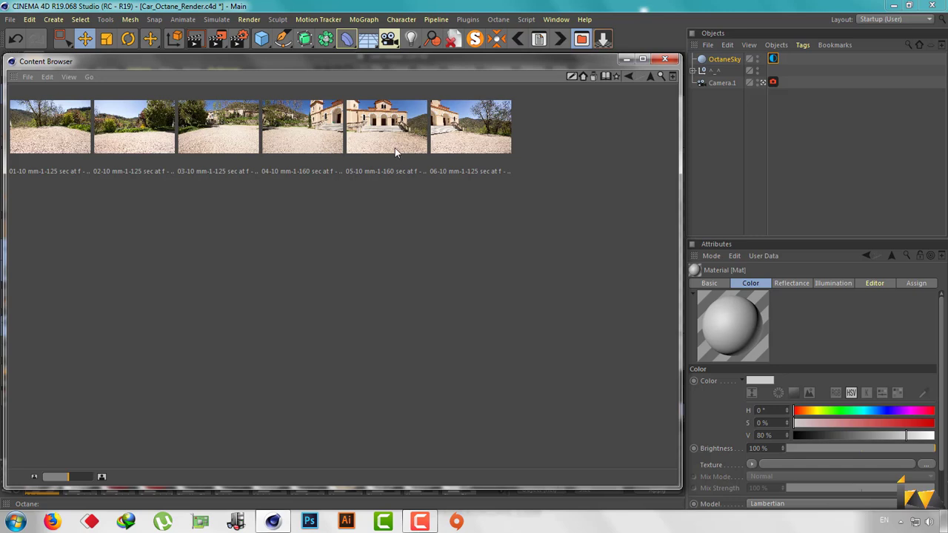
{"action": "left_click_drag", "start_coordinate": [395, 132], "coordinate": [803, 465]}
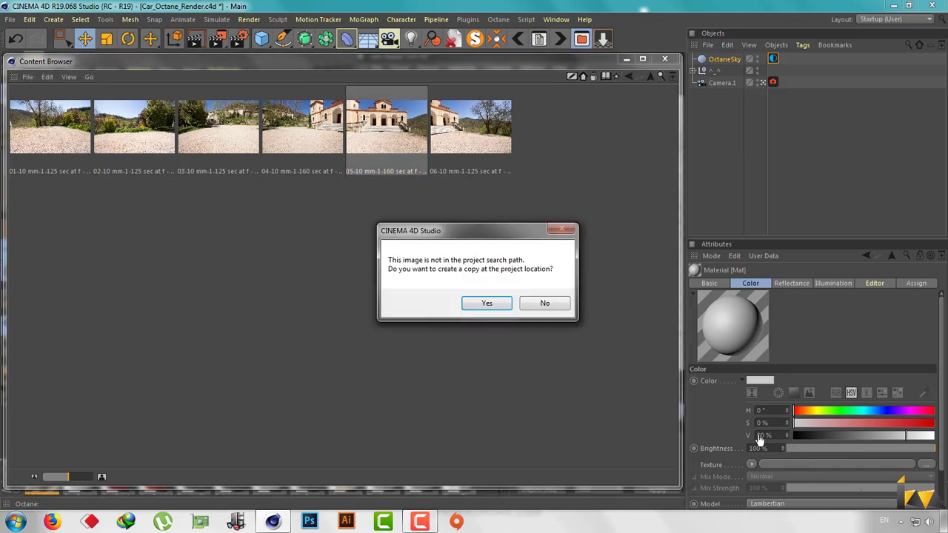
{"action": "left_click", "coordinate": [545, 304]}
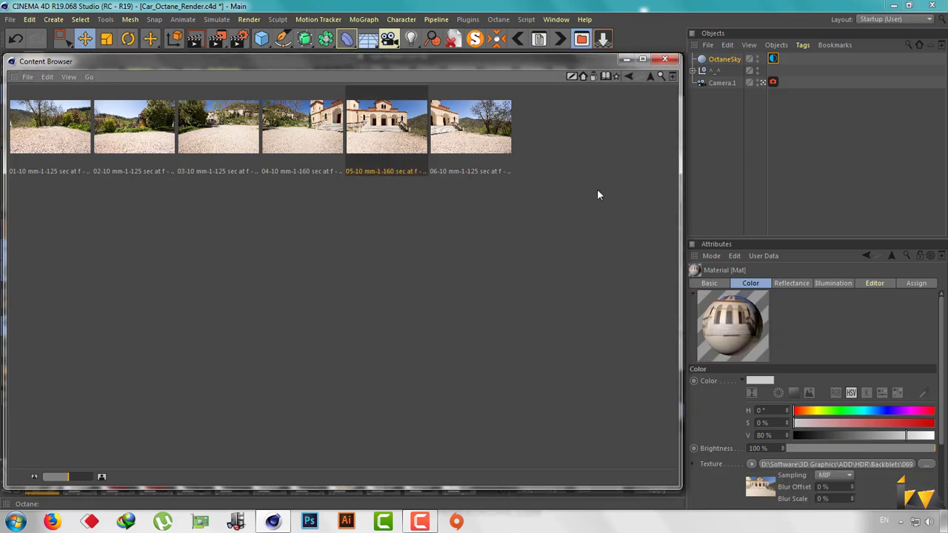
{"action": "left_click", "coordinate": [664, 58]}
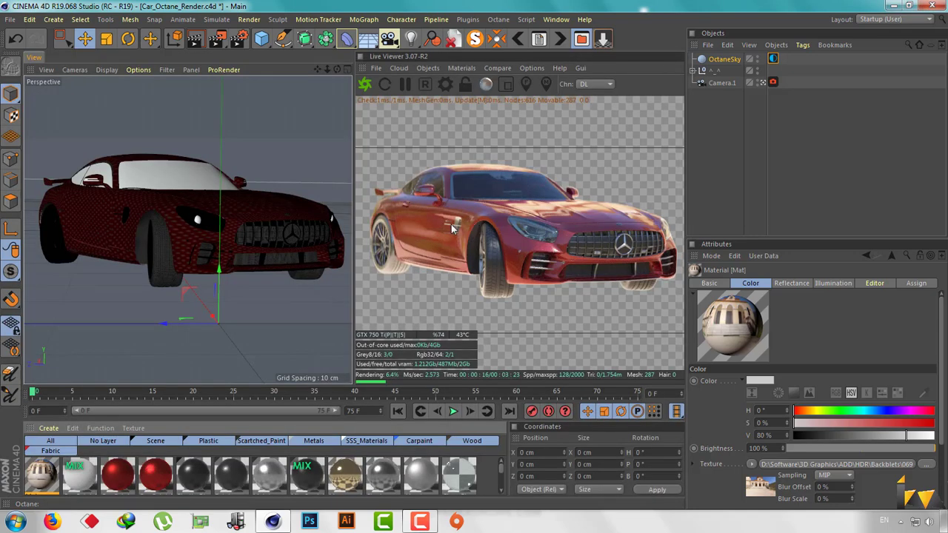
Add a Background object, apply the Mat church material to it, and frame the car's front
{"action": "left_click", "coordinate": [348, 40]}
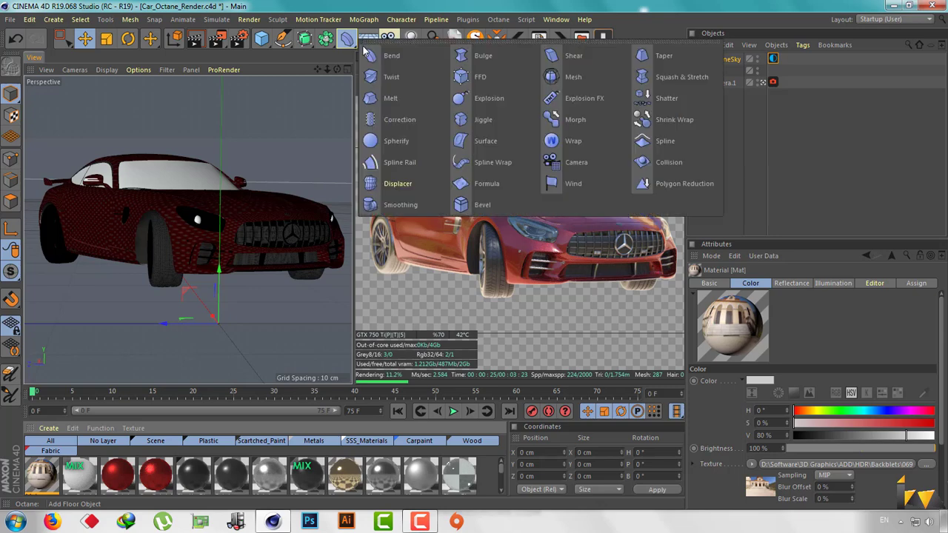
{"action": "left_click", "coordinate": [368, 39]}
{"action": "left_click", "coordinate": [368, 39]}
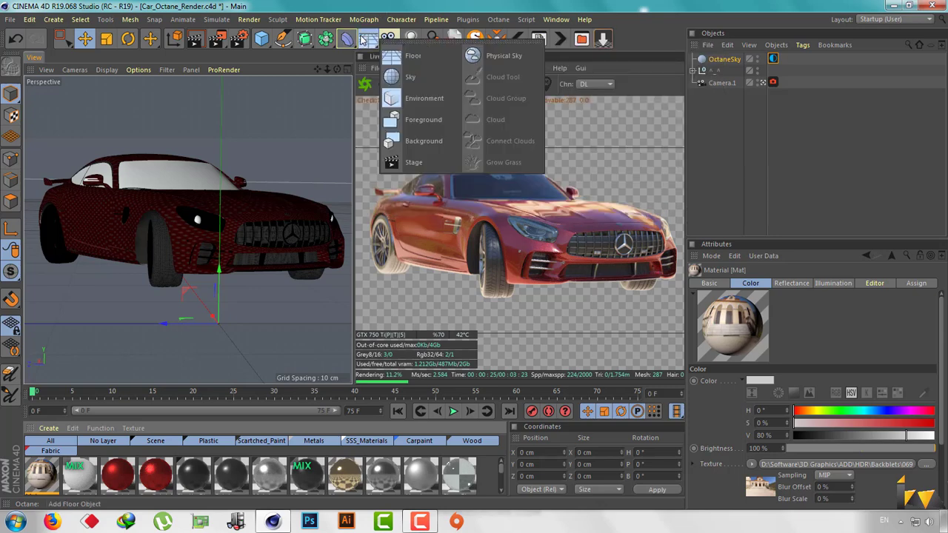
{"action": "left_click", "coordinate": [423, 142]}
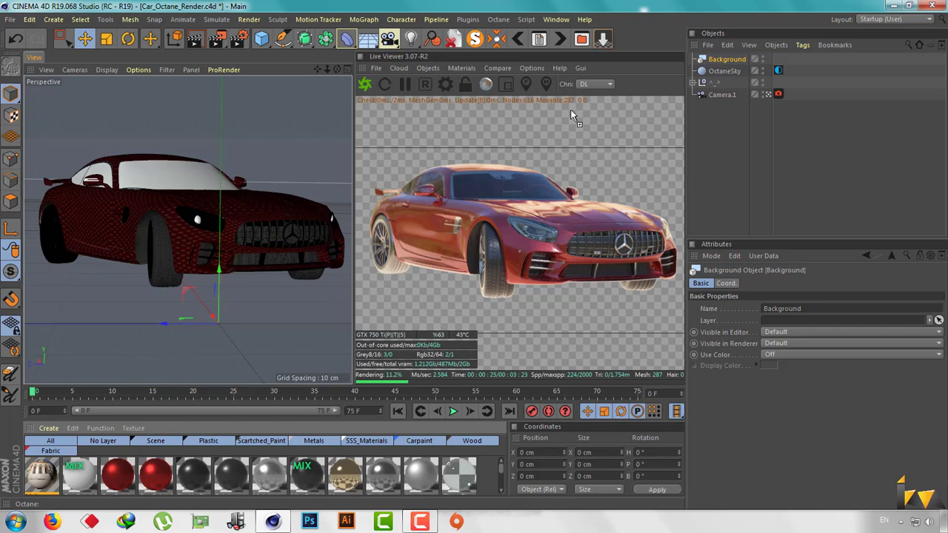
{"action": "left_click_drag", "start_coordinate": [42, 476], "coordinate": [726, 60]}
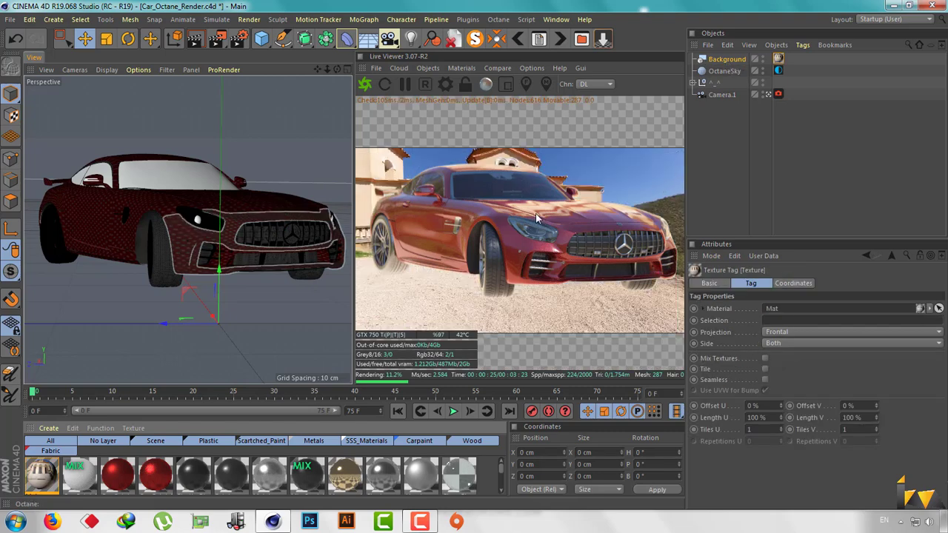
{"action": "left_click_drag", "start_coordinate": [222, 222], "coordinate": [172, 231], "text": "alt"}
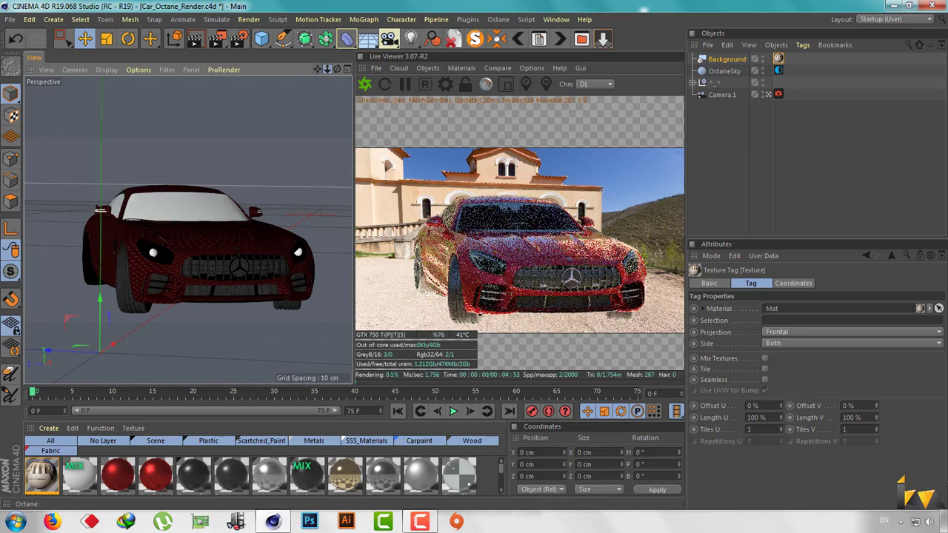
{"action": "left_click_drag", "start_coordinate": [327, 69], "coordinate": [347, 68]}
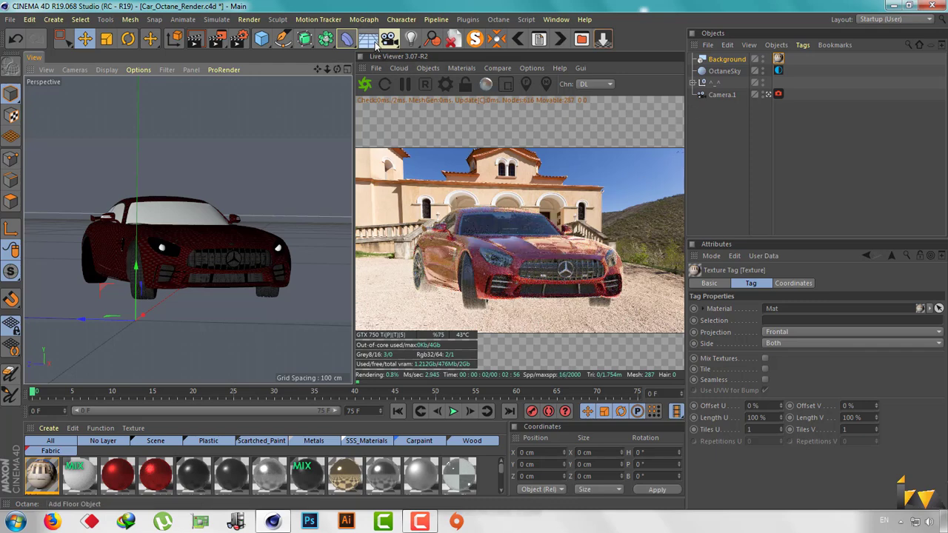
Add a Floor object and create a new Octane Material, reviewing its Common settings
{"action": "key", "text": "ctrl+z"}
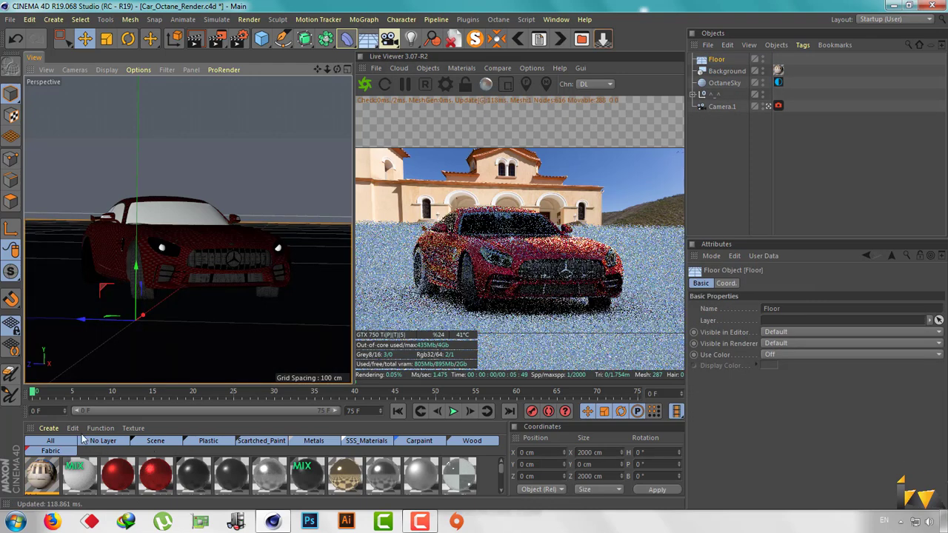
{"action": "left_click", "coordinate": [48, 428]}
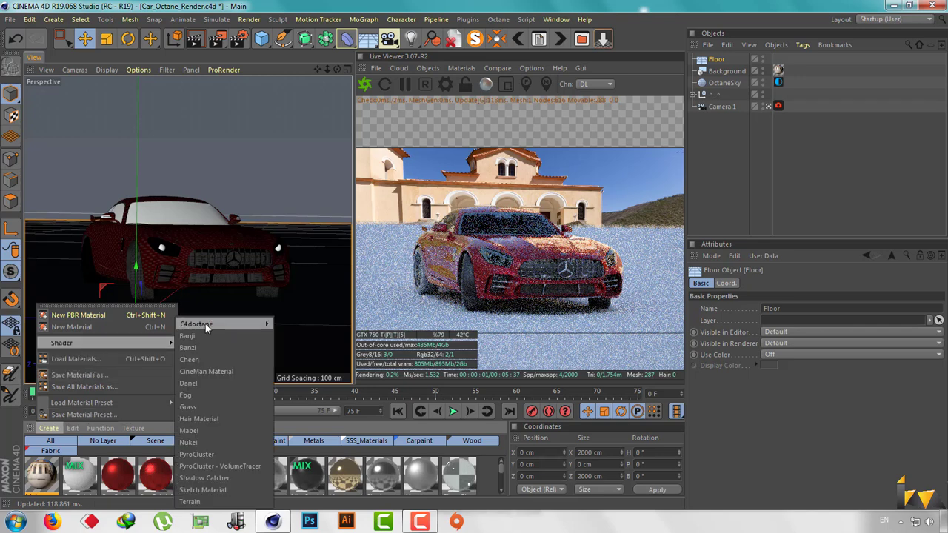
{"action": "mouse_move", "coordinate": [196, 324]}
{"action": "left_click", "coordinate": [294, 325]}
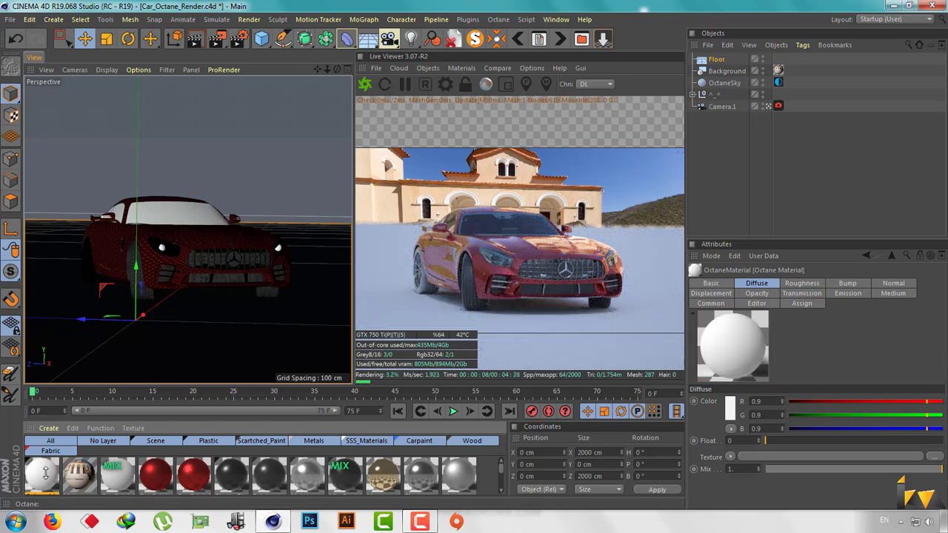
{"action": "double_click", "coordinate": [42, 476]}
{"action": "left_click", "coordinate": [209, 327]}
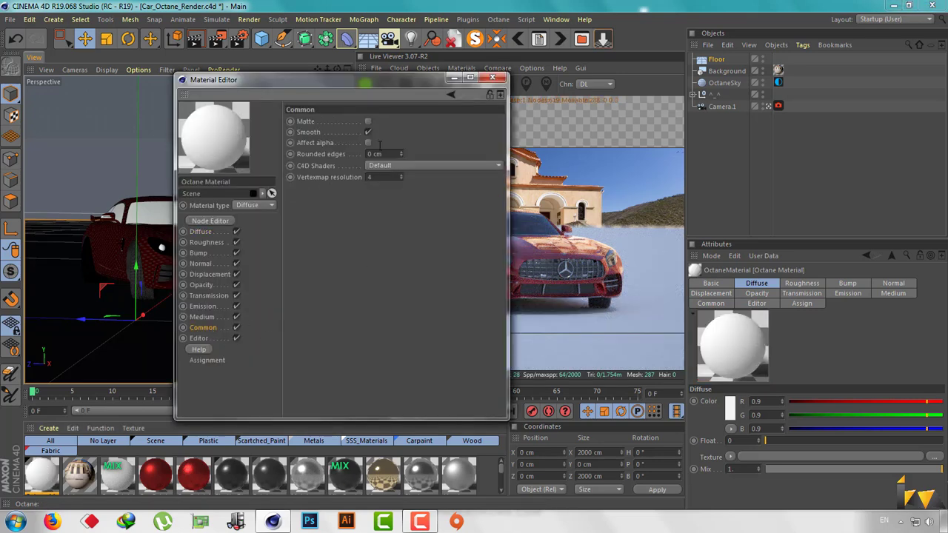
{"action": "left_click", "coordinate": [492, 77]}
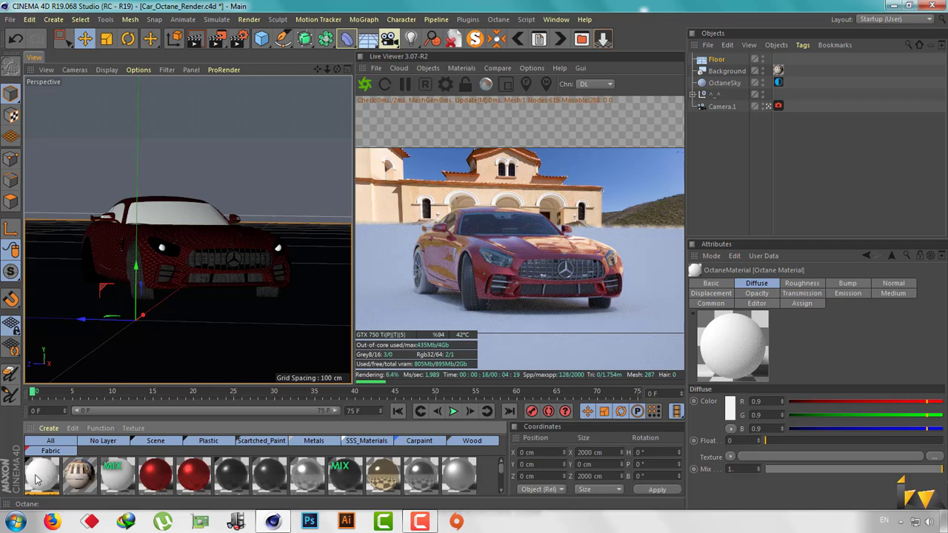
Apply the Octane Material to the Floor with Flat projection
{"action": "left_click_drag", "start_coordinate": [48, 484], "coordinate": [585, 161]}
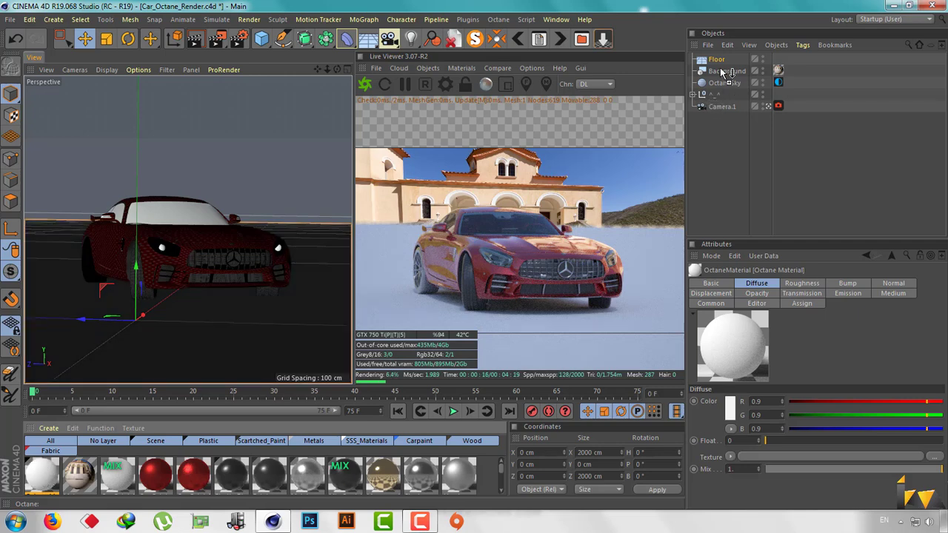
{"action": "left_click", "coordinate": [778, 58]}
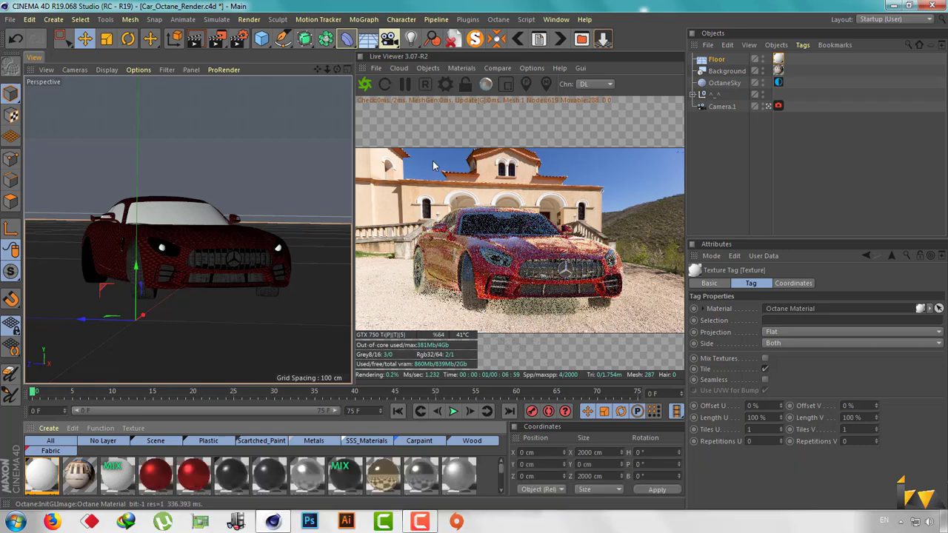
{"action": "left_click", "coordinate": [447, 83]}
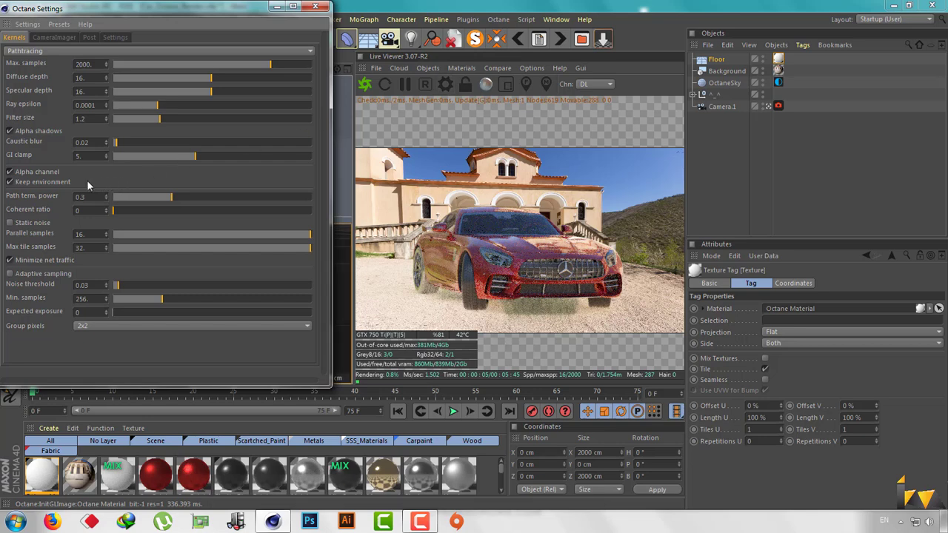
Rotate the OctaneSky HDR to RotX -0.54838 and let the render finish at 2000 samples
{"action": "left_click", "coordinate": [10, 182]}
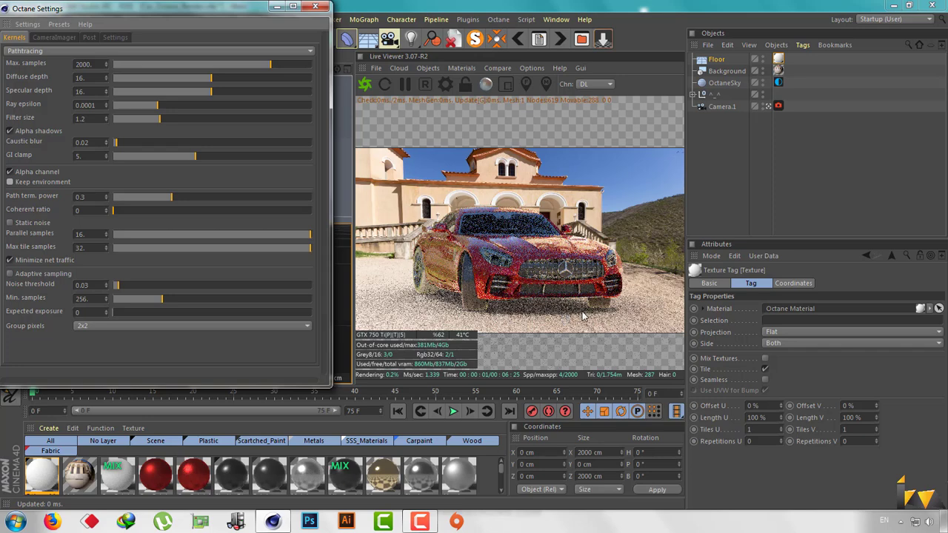
{"action": "left_click", "coordinate": [317, 7]}
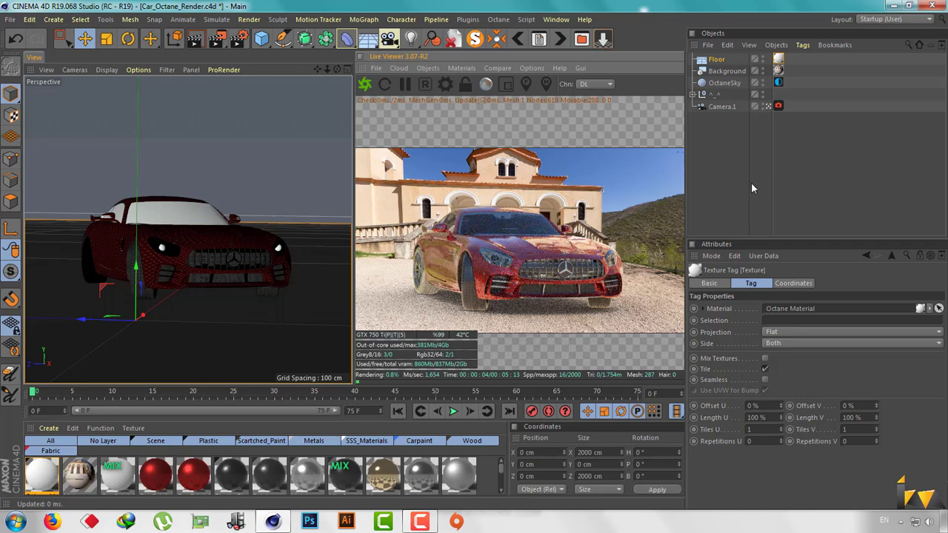
{"action": "left_click", "coordinate": [778, 82]}
{"action": "left_click_drag", "start_coordinate": [840, 387], "coordinate": [814, 388]}
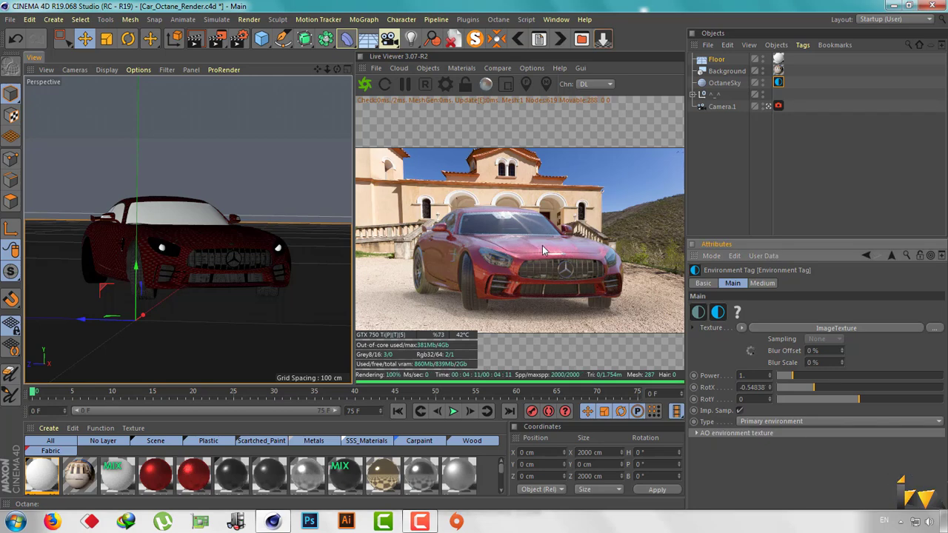
Save the finished car render from the Live Viewer as a 16-bit PNG image
{"action": "left_click", "coordinate": [376, 68]}
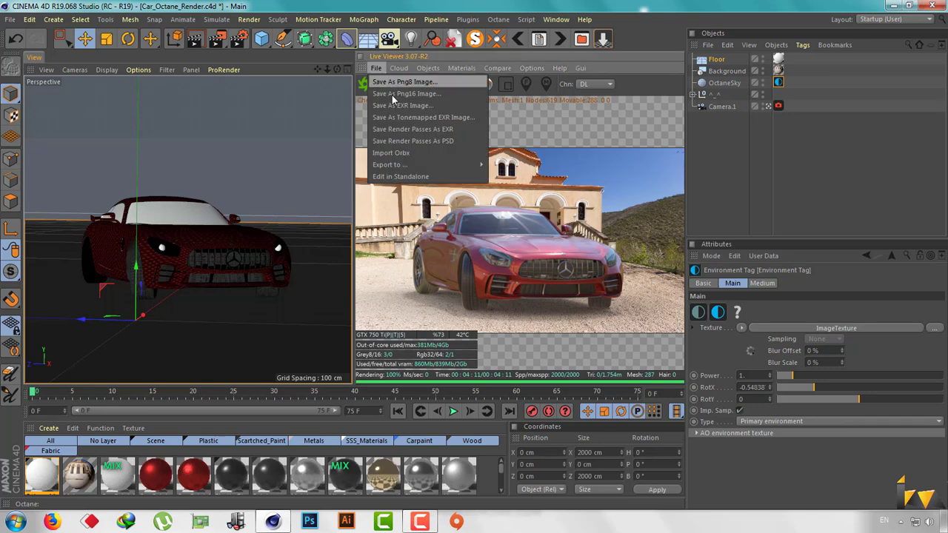
{"action": "left_click", "coordinate": [417, 94]}
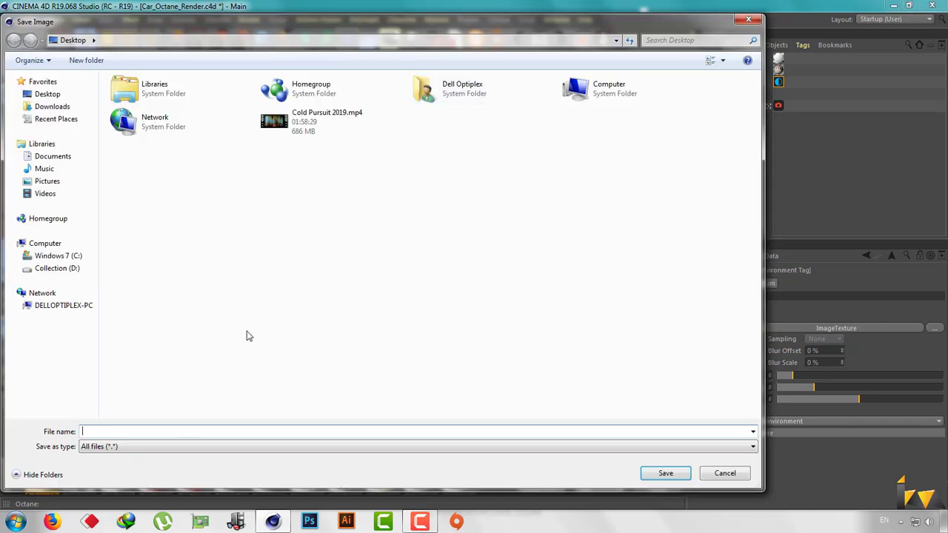
{"action": "key", "text": "Escape"}
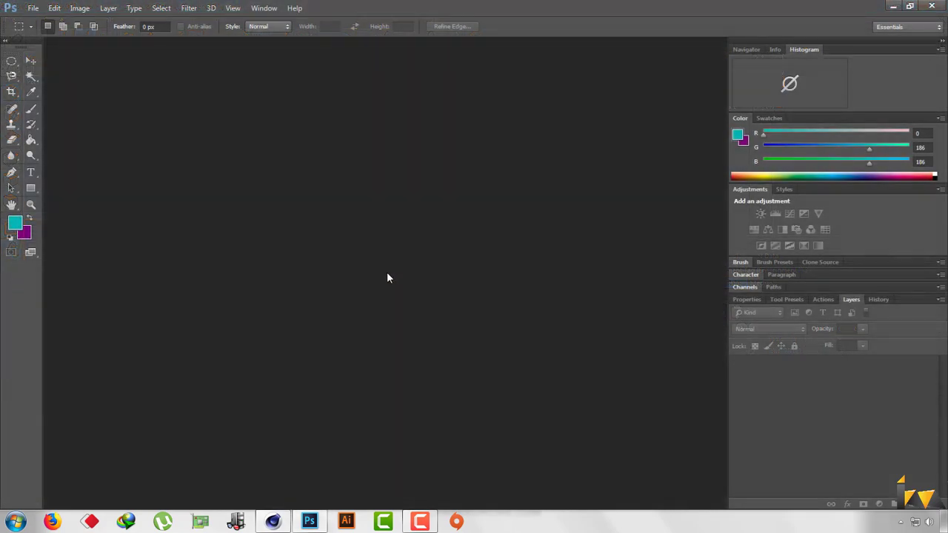
Open the church backplate photo and the car render 1.png from the Desktop in Photoshop
{"action": "key", "text": "ctrl+o"}
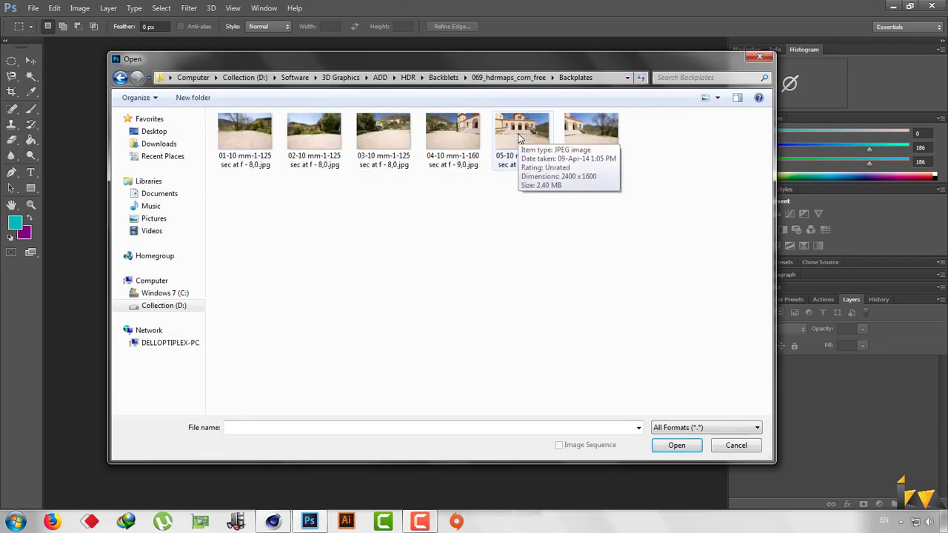
{"action": "double_click", "coordinate": [519, 137]}
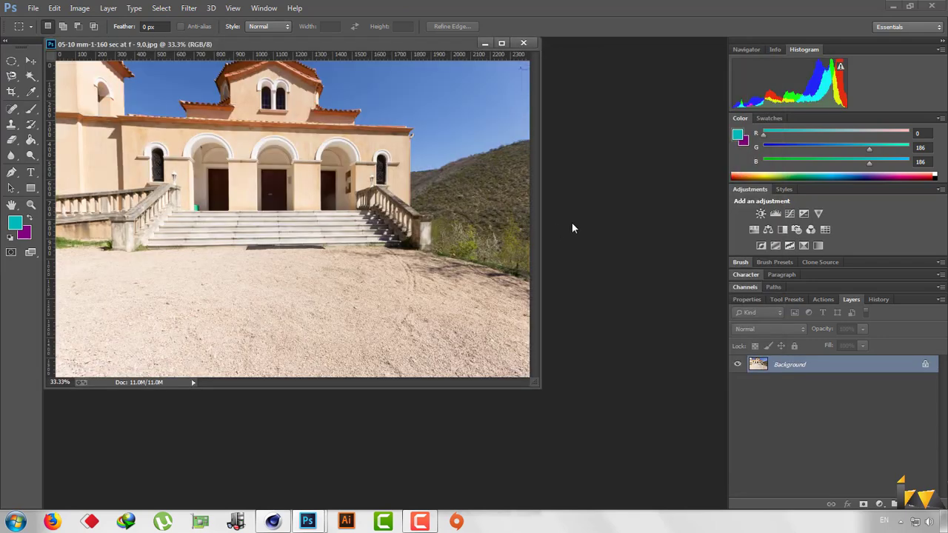
{"action": "key", "text": "ctrl+o"}
{"action": "left_click", "coordinate": [154, 131]}
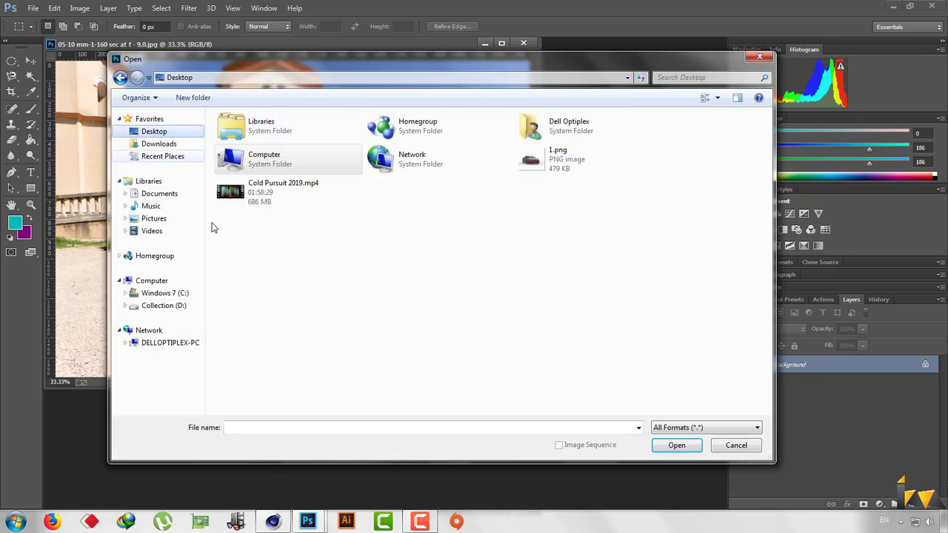
{"action": "double_click", "coordinate": [535, 160]}
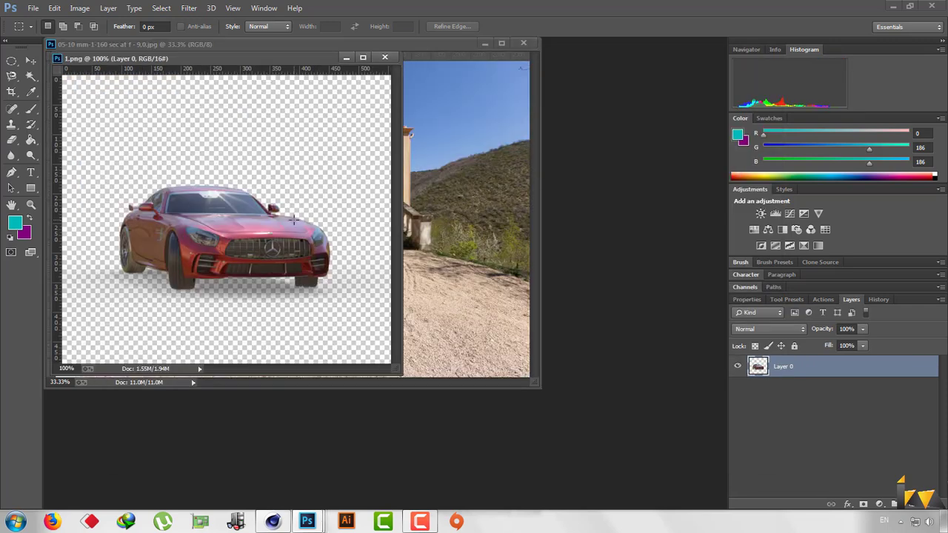
Copy the church photo into 1.png below the car layer, then close the photo
{"action": "left_click", "coordinate": [446, 204]}
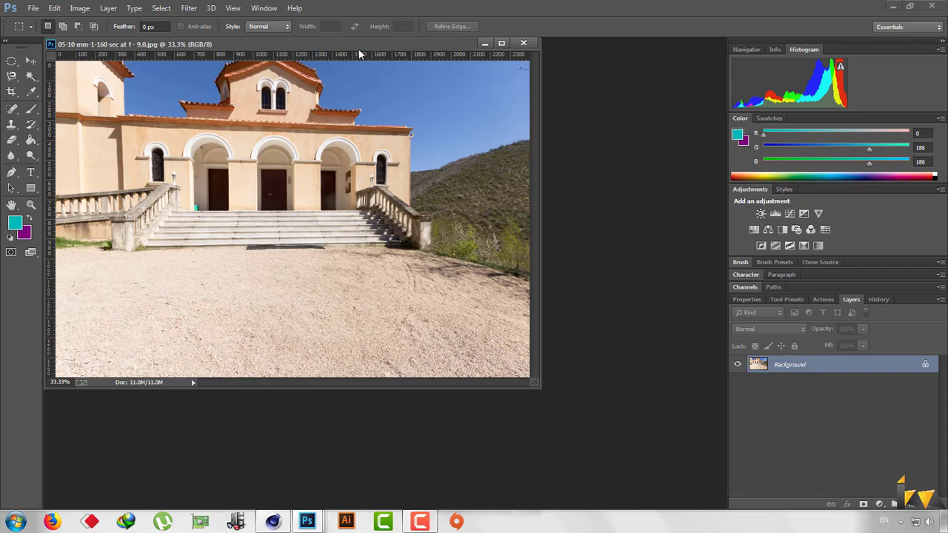
{"action": "left_click_drag", "start_coordinate": [358, 49], "coordinate": [532, 78]}
{"action": "left_click", "coordinate": [30, 61]}
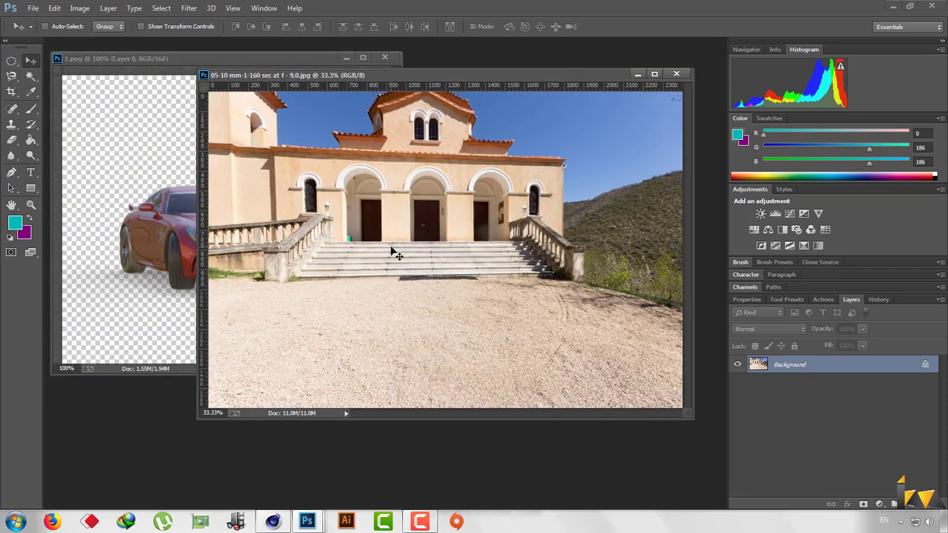
{"action": "left_click_drag", "start_coordinate": [177, 236], "coordinate": [374, 294]}
{"action": "left_click_drag", "start_coordinate": [755, 387], "coordinate": [763, 358]}
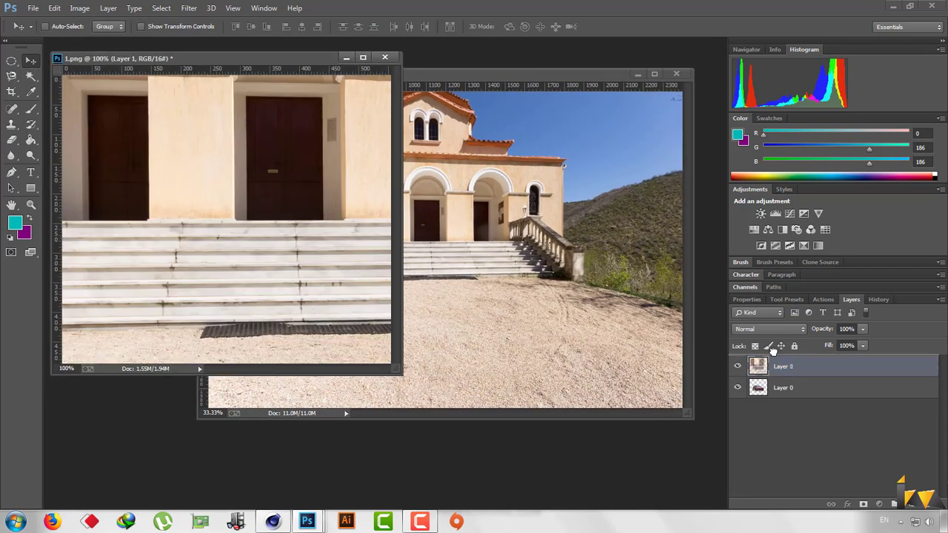
{"action": "left_click", "coordinate": [593, 300]}
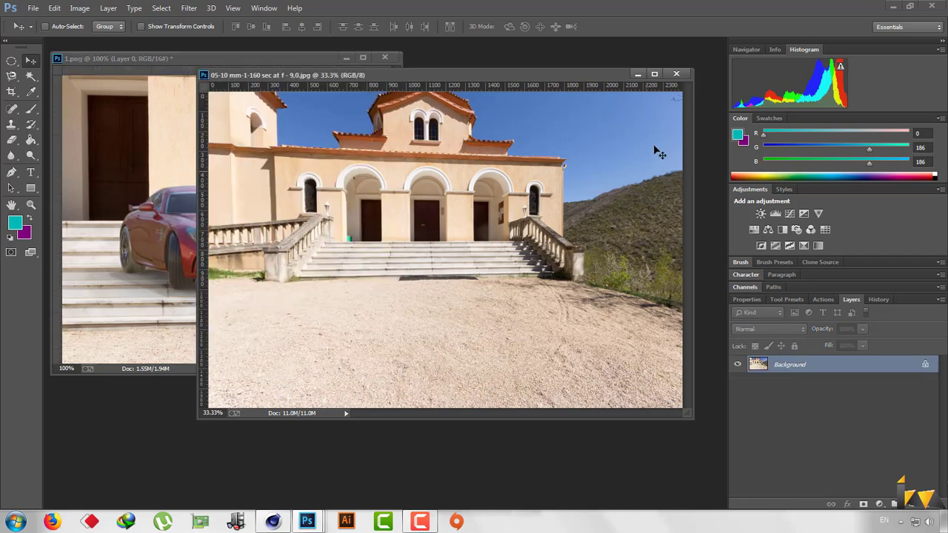
{"action": "left_click", "coordinate": [676, 75]}
{"action": "left_click_drag", "start_coordinate": [279, 56], "coordinate": [329, 41]}
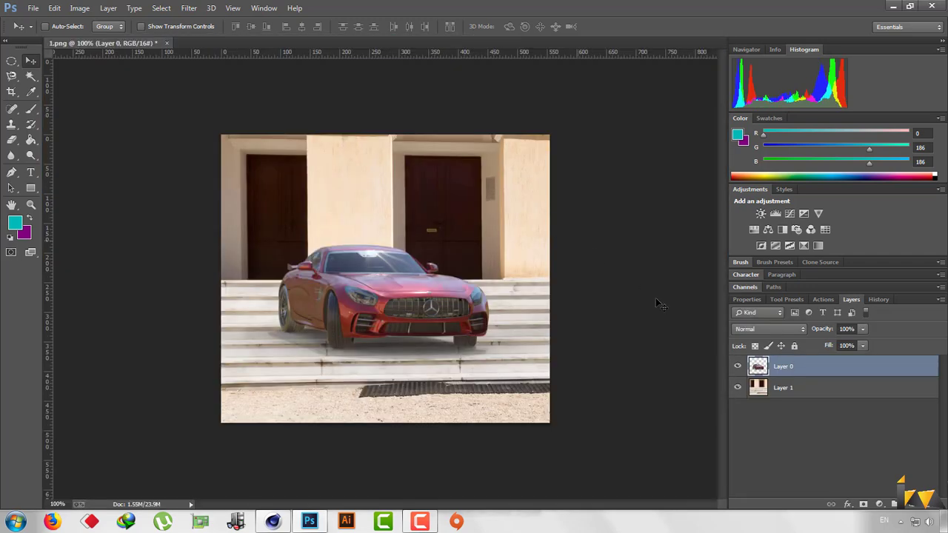
Scale the church layer to about 31% behind the car and lower the car layer about 35 px
{"action": "left_click", "coordinate": [762, 389]}
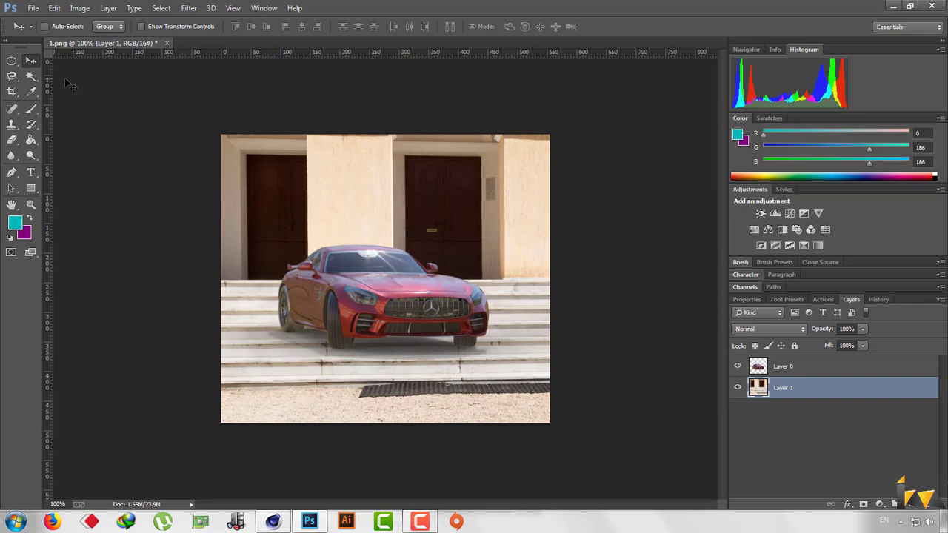
{"action": "key", "text": "ctrl+t"}
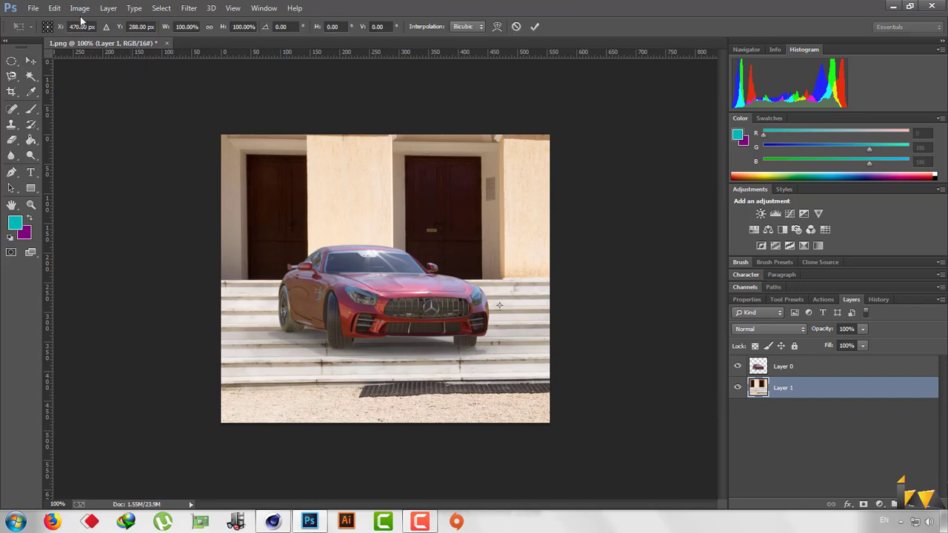
{"action": "left_click", "coordinate": [79, 9]}
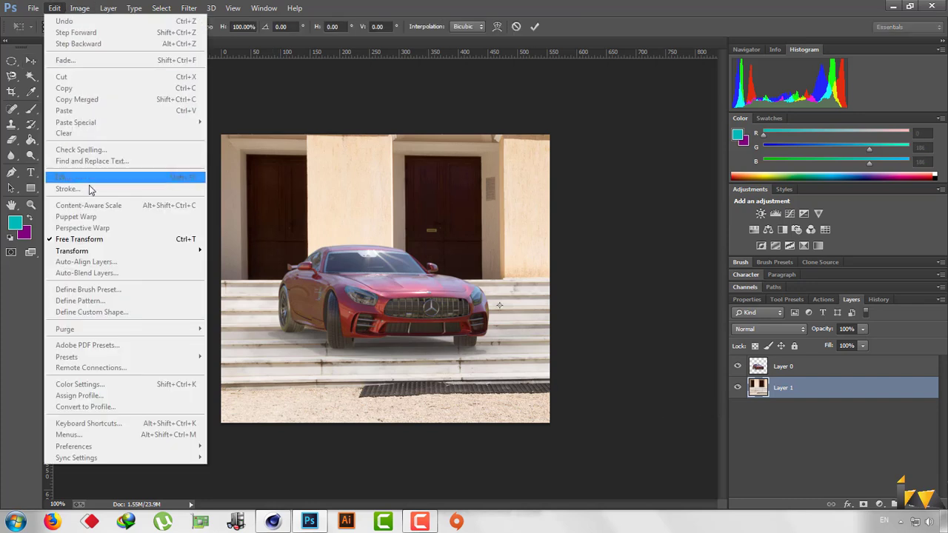
{"action": "left_click", "coordinate": [313, 205]}
{"action": "left_click_drag", "start_coordinate": [237, 171], "coordinate": [179, 146]}
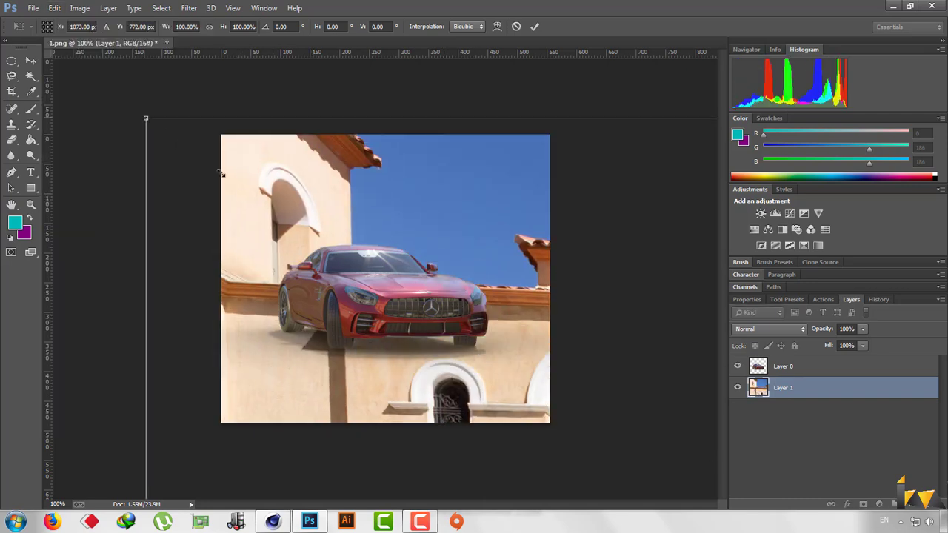
{"action": "mouse_move", "coordinate": [221, 174]}
{"action": "left_mouse_down"}
{"action": "mouse_move", "coordinate": [536, 383]}
{"action": "mouse_move", "coordinate": [155, 119]}
{"action": "mouse_move", "coordinate": [511, 345]}
{"action": "mouse_move", "coordinate": [136, 96]}
{"action": "mouse_move", "coordinate": [467, 317]}
{"action": "mouse_move", "coordinate": [406, 265]}
{"action": "mouse_move", "coordinate": [289, 211]}
{"action": "left_mouse_up"}
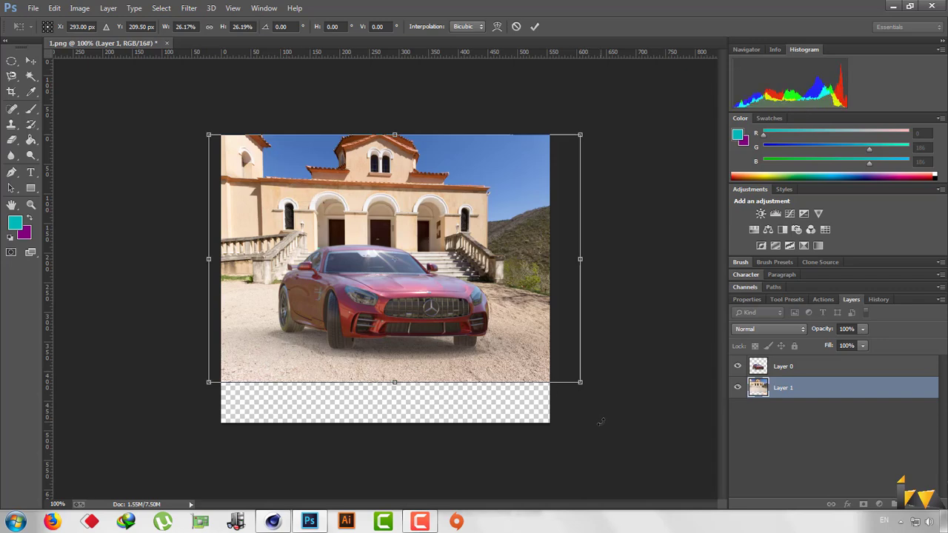
{"action": "left_click_drag", "start_coordinate": [578, 381], "coordinate": [643, 424]}
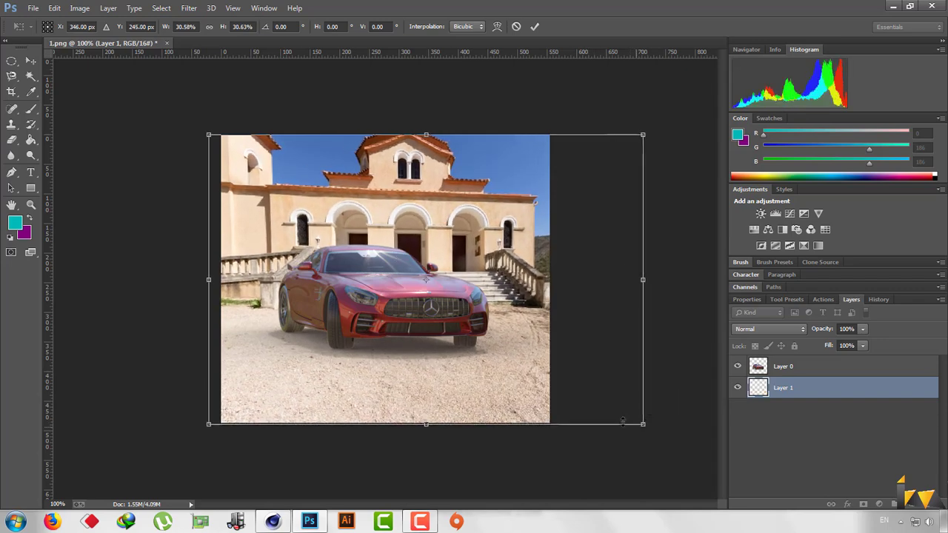
{"action": "left_click_drag", "start_coordinate": [453, 370], "coordinate": [421, 368]}
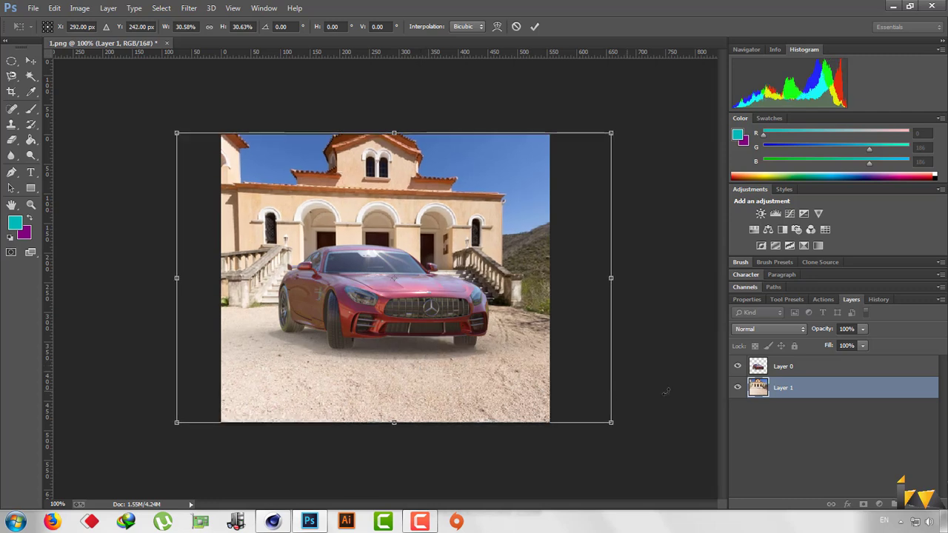
{"action": "key", "text": "Return"}
{"action": "left_click", "coordinate": [783, 366]}
{"action": "left_click_drag", "start_coordinate": [413, 299], "coordinate": [408, 321]}
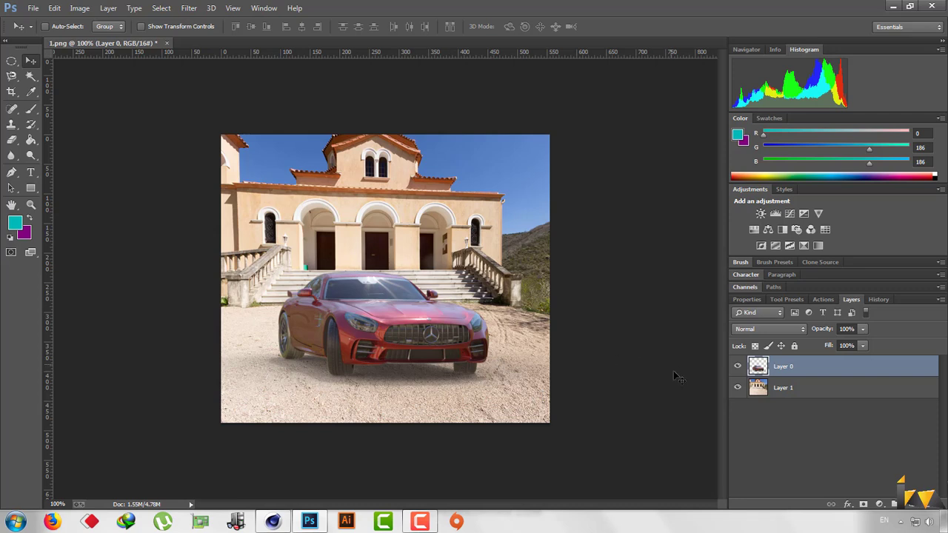
Select just the car with Magic Wand plus inverse, and add a Curves adjustment with a slight tweak
{"action": "left_click", "coordinate": [31, 76]}
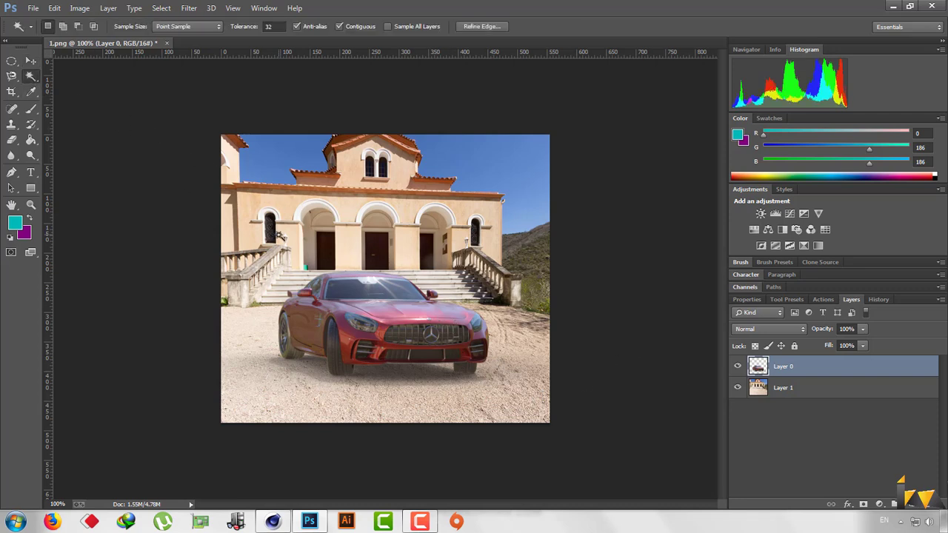
{"action": "left_click", "coordinate": [279, 235]}
{"action": "left_click", "coordinate": [303, 407], "text": "shift"}
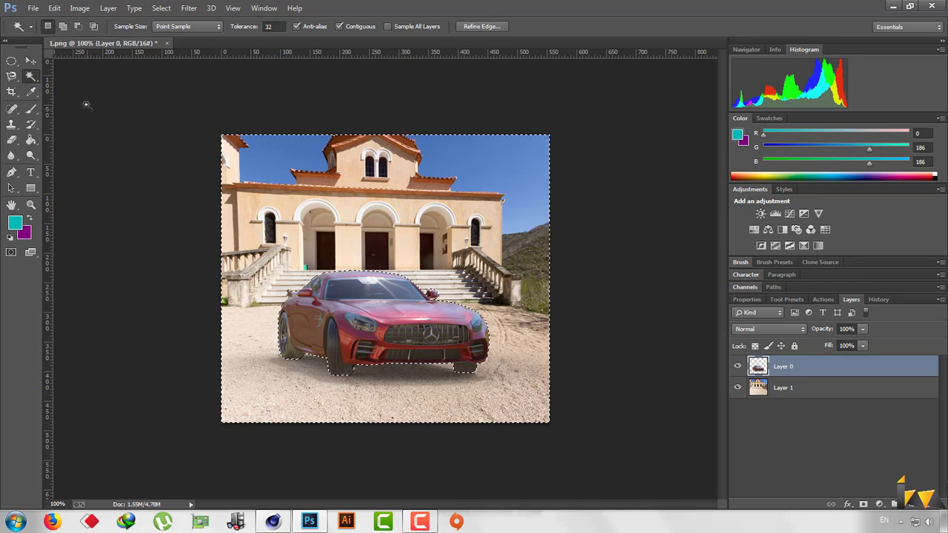
{"action": "left_click", "coordinate": [161, 7]}
{"action": "left_click", "coordinate": [166, 56]}
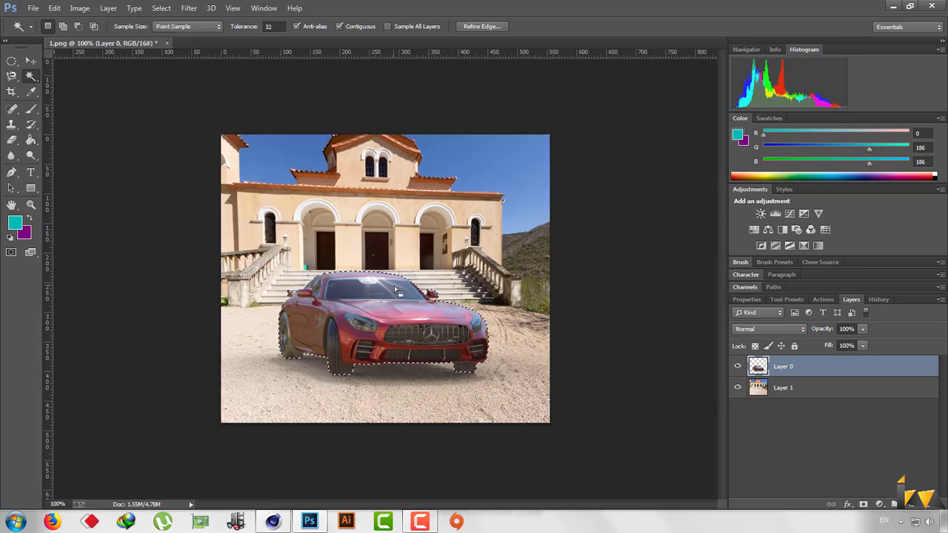
{"action": "left_click", "coordinate": [789, 213]}
{"action": "mouse_move", "coordinate": [907, 374]}
{"action": "left_mouse_down"}
{"action": "mouse_move", "coordinate": [915, 368]}
{"action": "mouse_move", "coordinate": [901, 378]}
{"action": "mouse_move", "coordinate": [918, 366]}
{"action": "left_mouse_up"}
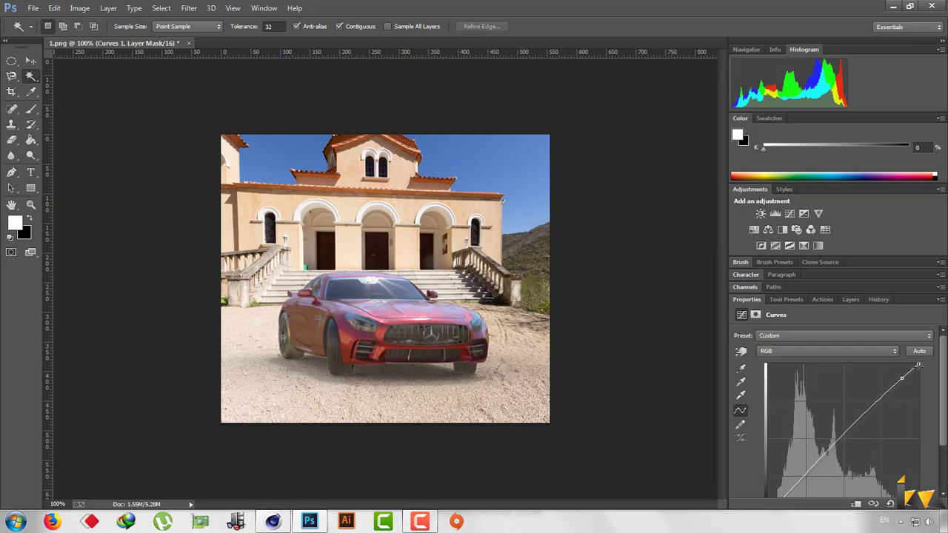
Fine-tune the Curves point, then Magic Wand the transparent area around the car on Layer 0
{"action": "left_click_drag", "start_coordinate": [918, 366], "coordinate": [914, 369]}
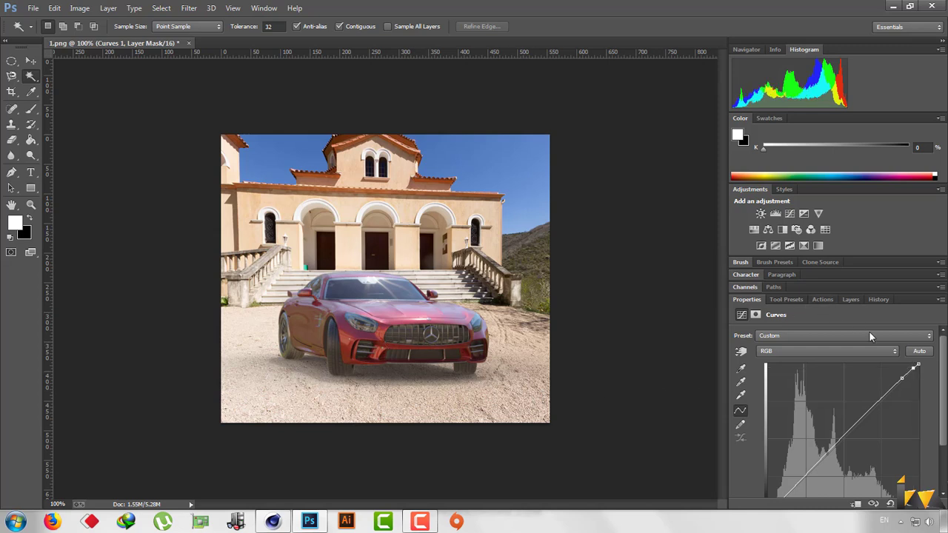
{"action": "left_click", "coordinate": [851, 300]}
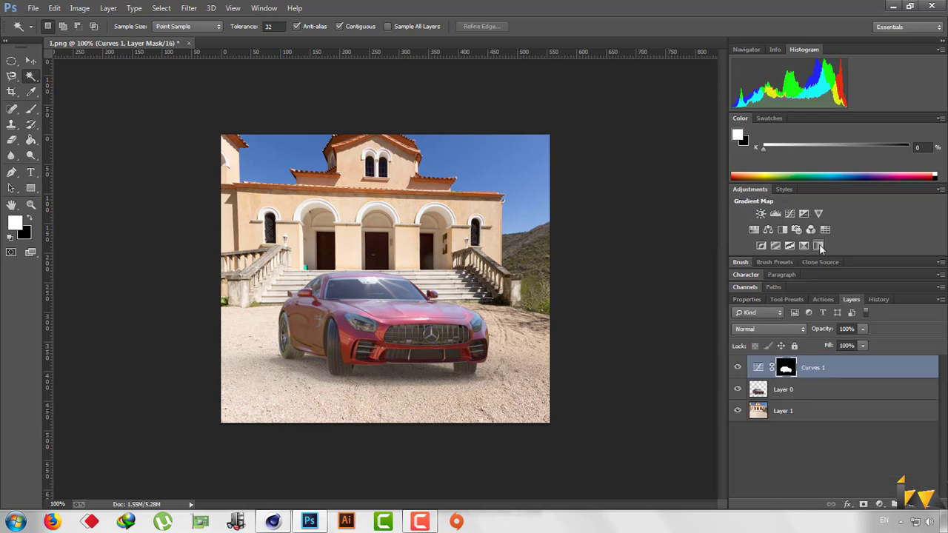
{"action": "left_click", "coordinate": [758, 389]}
{"action": "left_click", "coordinate": [246, 248]}
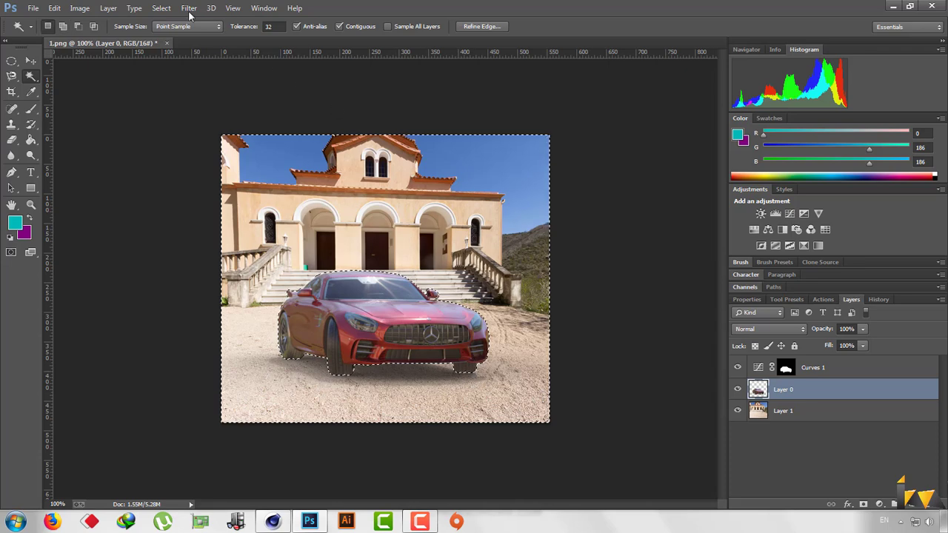
Invert the selection to the car and add a Color Lookup adjustment starting with 2Strip.look
{"action": "left_click", "coordinate": [161, 8]}
{"action": "left_click", "coordinate": [170, 55]}
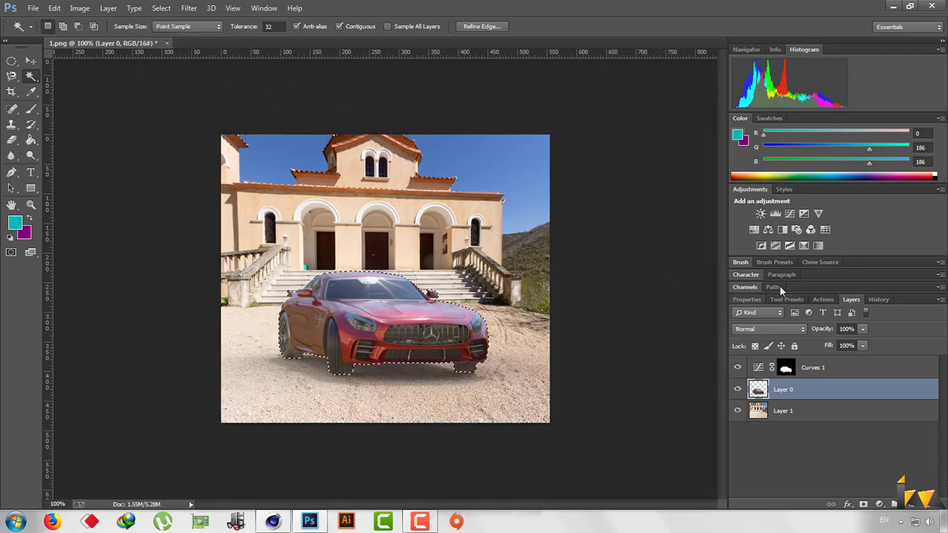
{"action": "left_click", "coordinate": [825, 229]}
{"action": "left_click", "coordinate": [829, 336]}
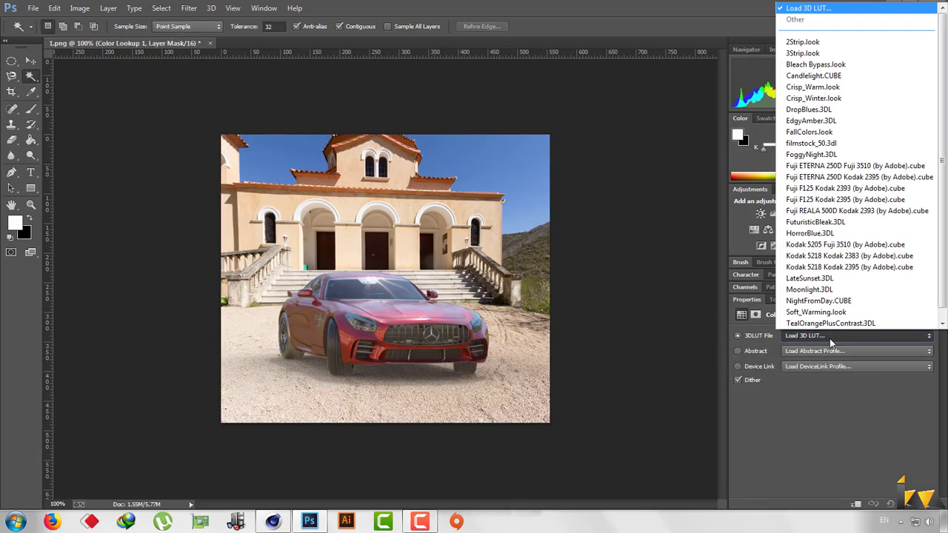
{"action": "left_click", "coordinate": [838, 41]}
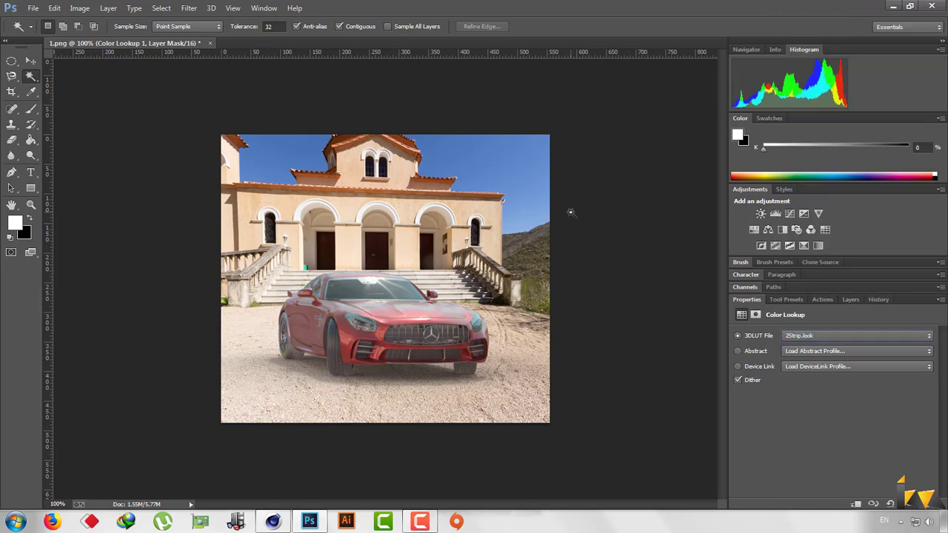
Browse the 3DLUT File presets and settle on the Kodak 5218 Kodak 2383 look
{"action": "key", "text": "Down"}
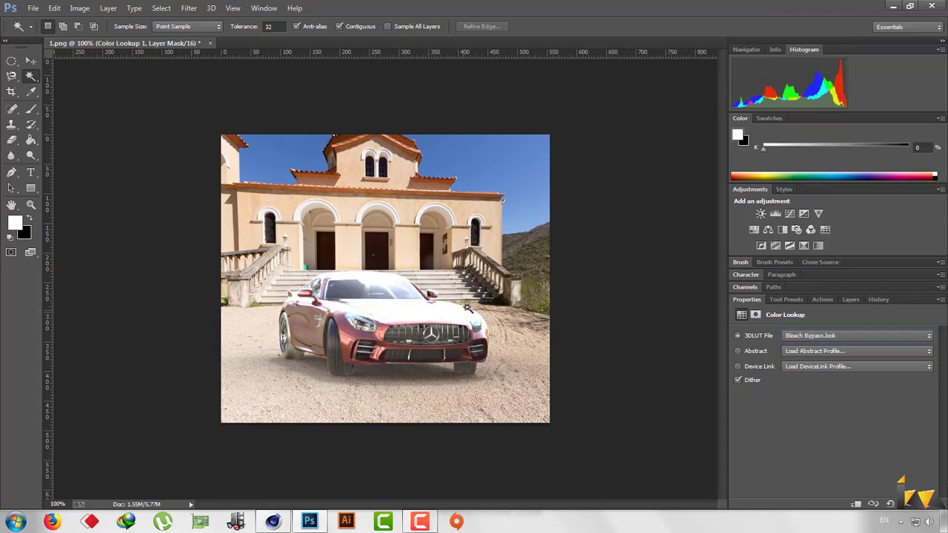
{"action": "key", "text": "Down"}
{"action": "key", "text": "Up"}
{"action": "key", "text": "Down"}
{"action": "key", "text": "Down"}
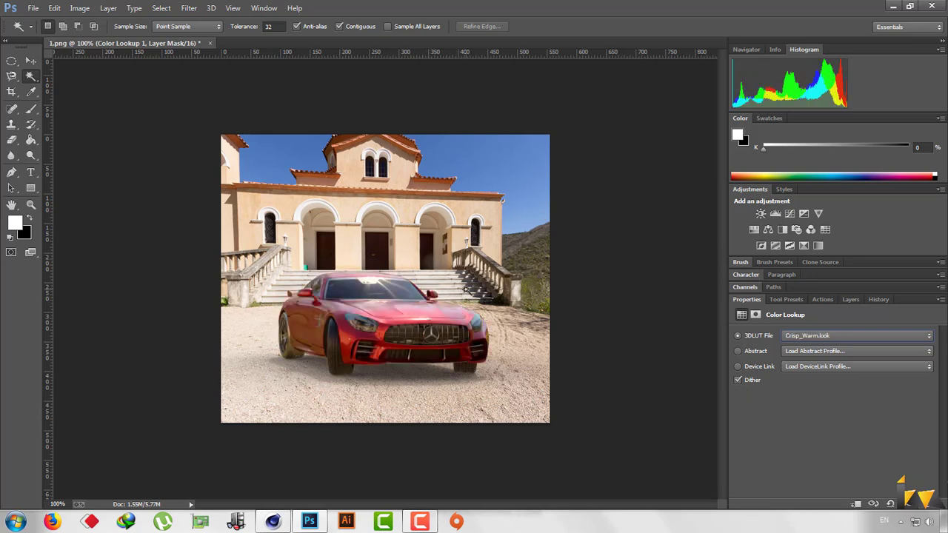
{"action": "key", "text": "Down"}
{"action": "key", "text": "Down"}
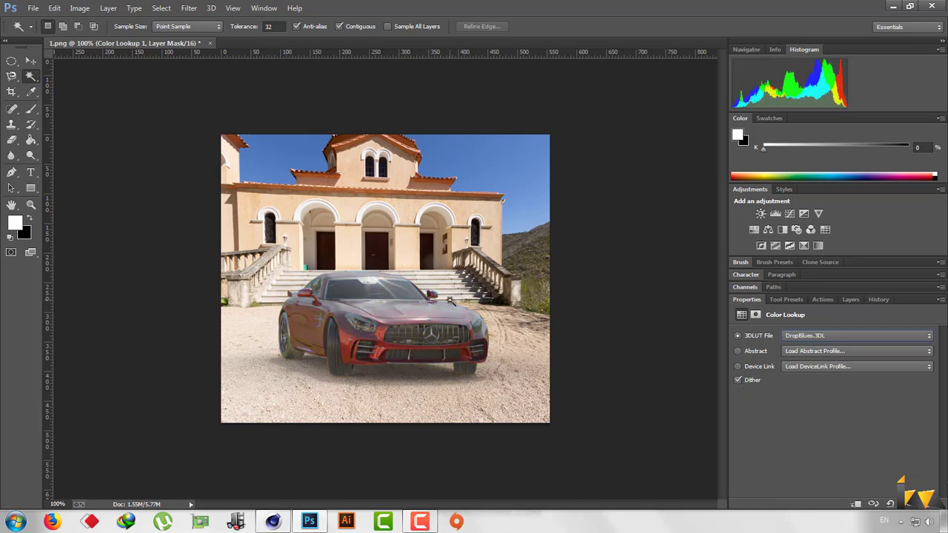
{"action": "key", "text": "Down"}
{"action": "key", "text": "Down"}
{"action": "key", "text": "Down"}
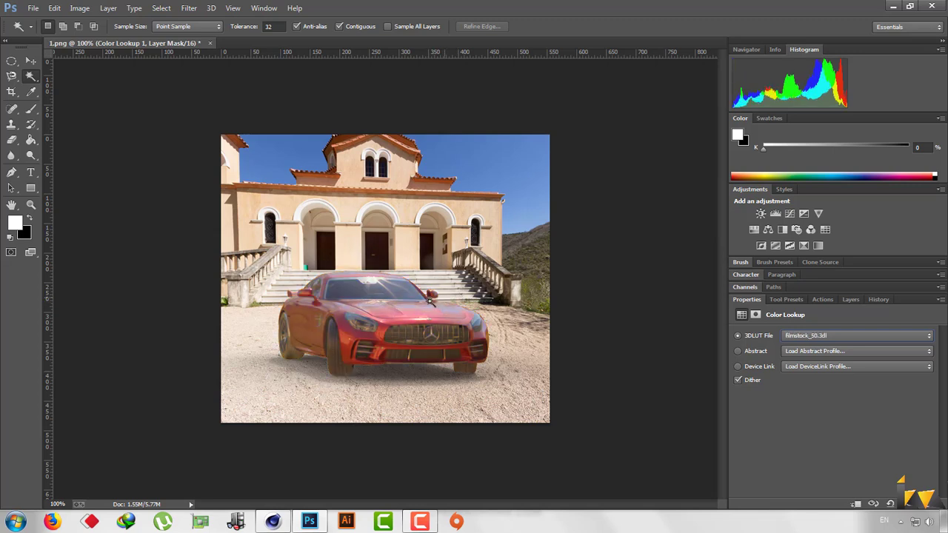
{"action": "key", "text": "Down"}
{"action": "key", "text": "Down"}
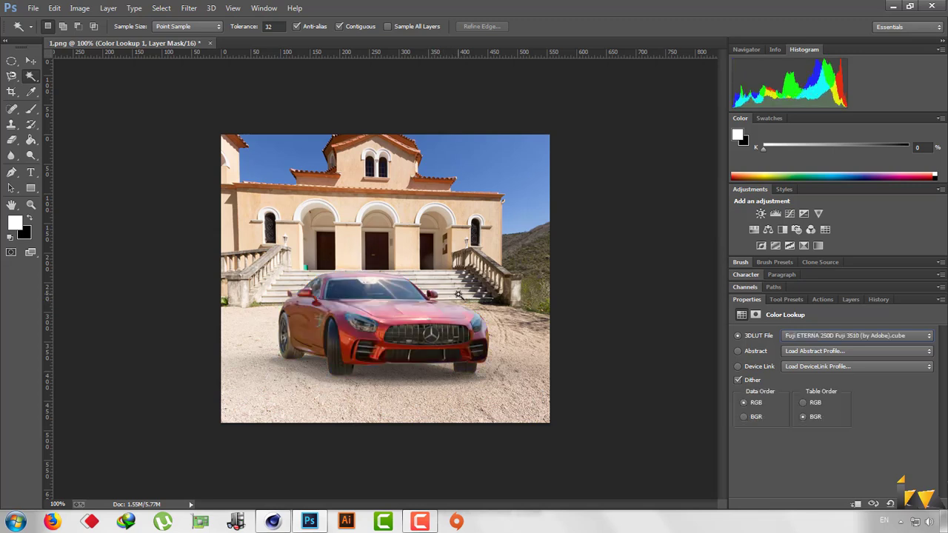
{"action": "key", "text": "Down"}
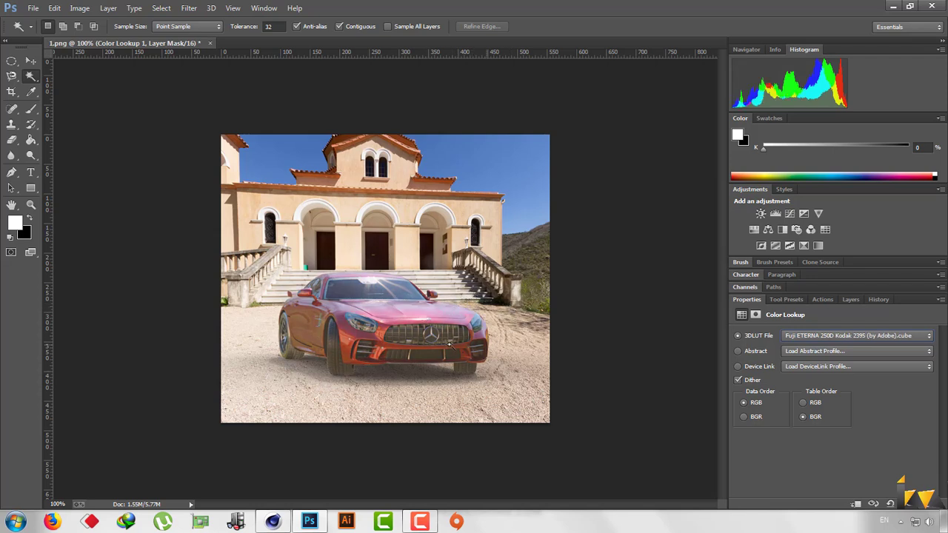
{"action": "key", "text": "Down"}
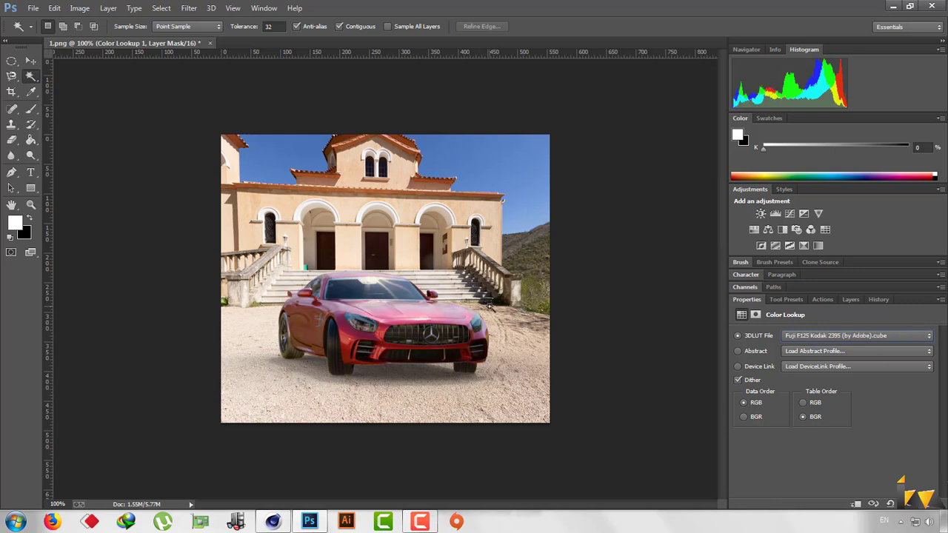
{"action": "key", "text": "Down"}
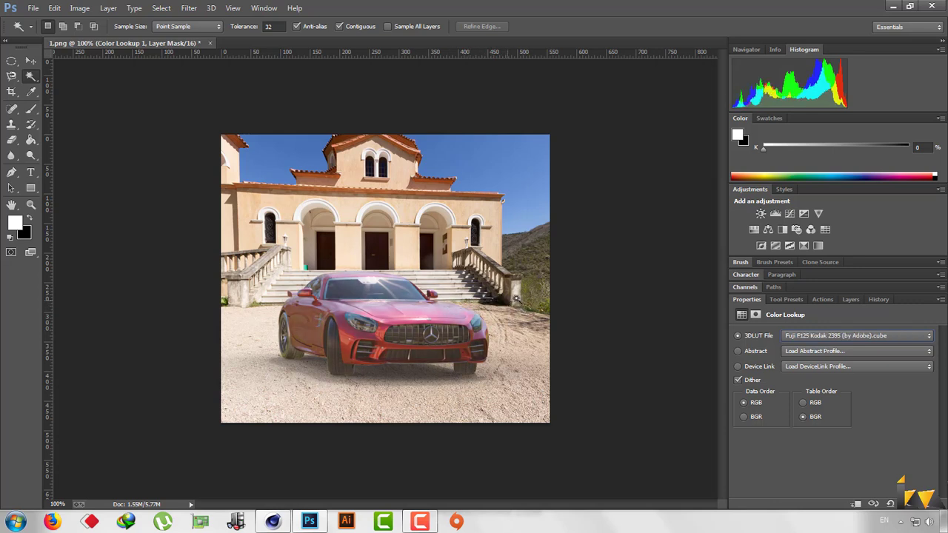
{"action": "key", "text": "Down"}
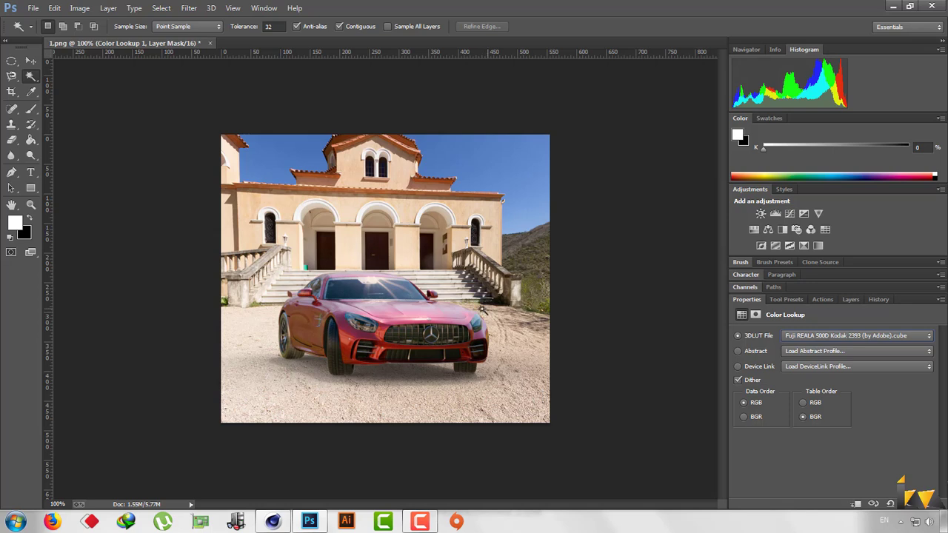
{"action": "key", "text": "Down"}
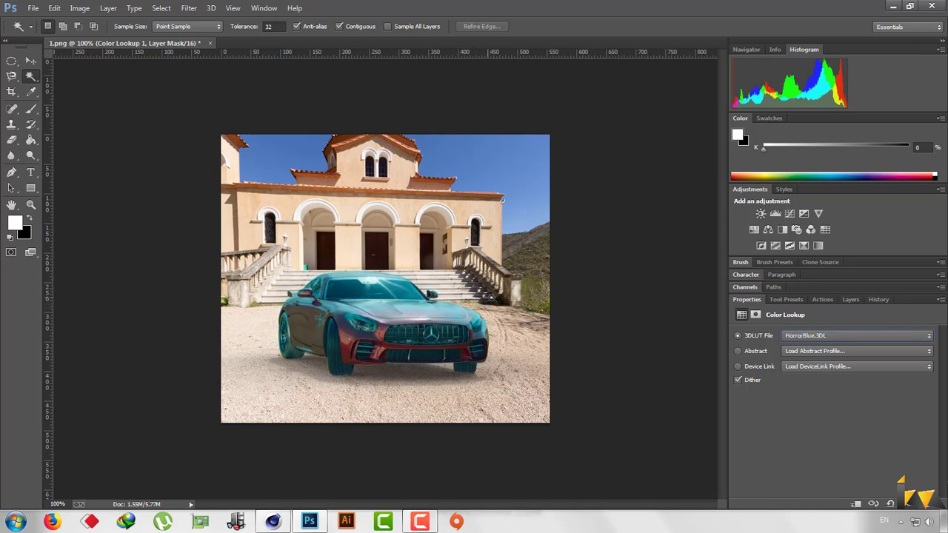
{"action": "key", "text": "Down"}
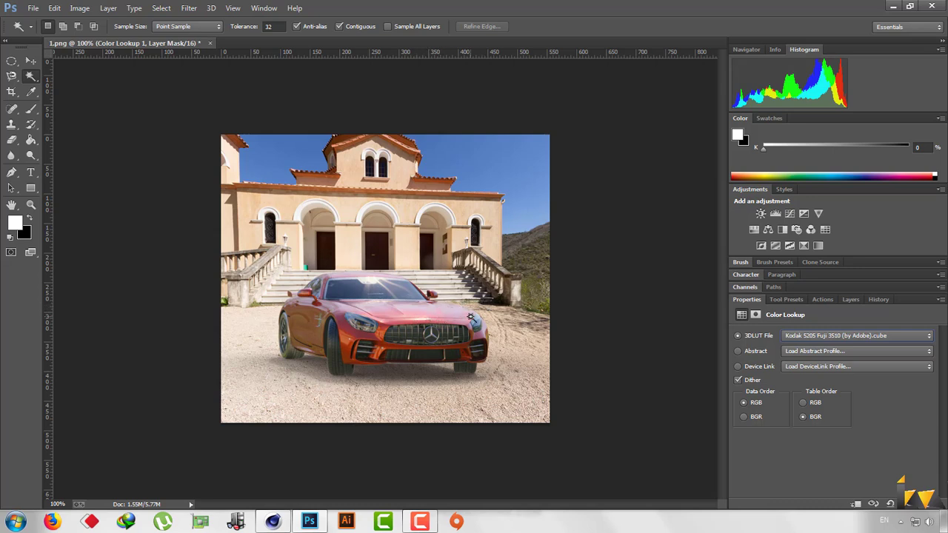
{"action": "key", "text": "Down"}
{"action": "key", "text": "Up"}
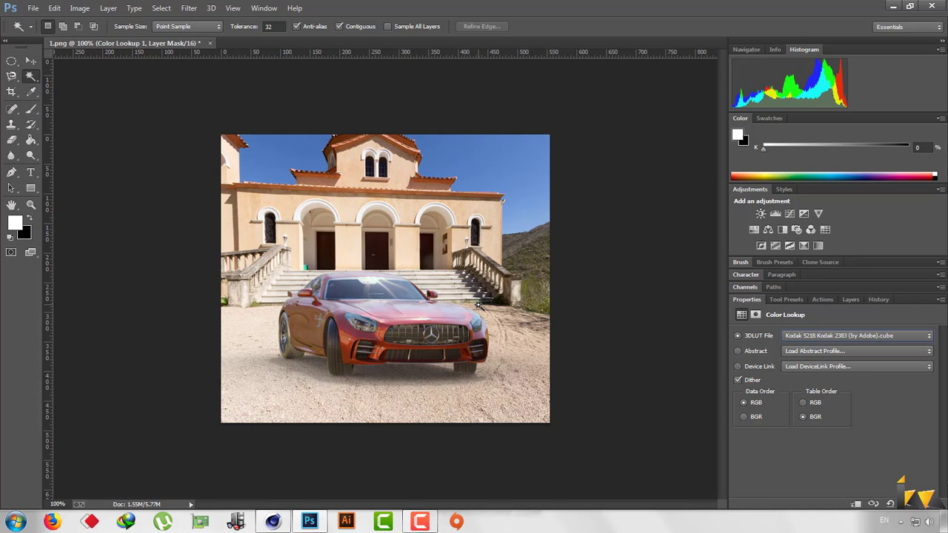
{"action": "key", "text": "Down"}
{"action": "key", "text": "Up"}
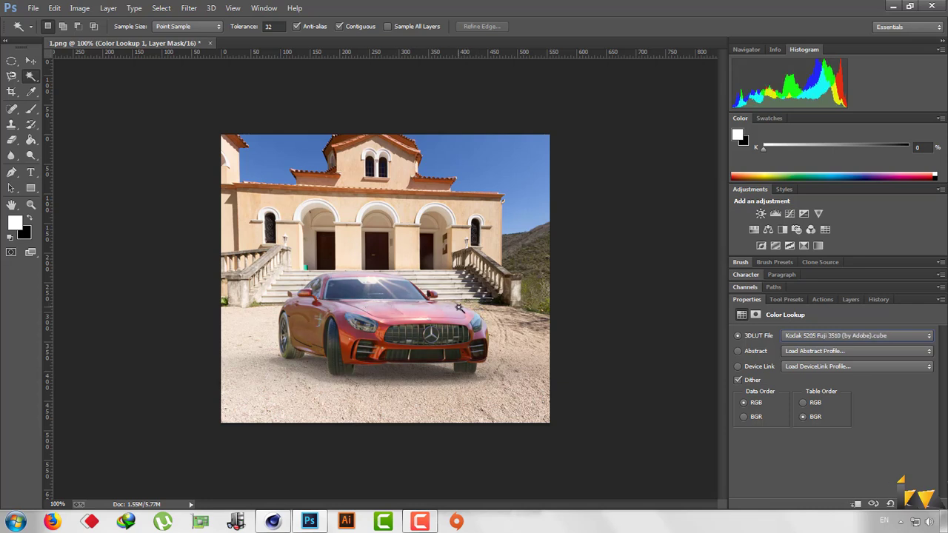
{"action": "key", "text": "Down"}
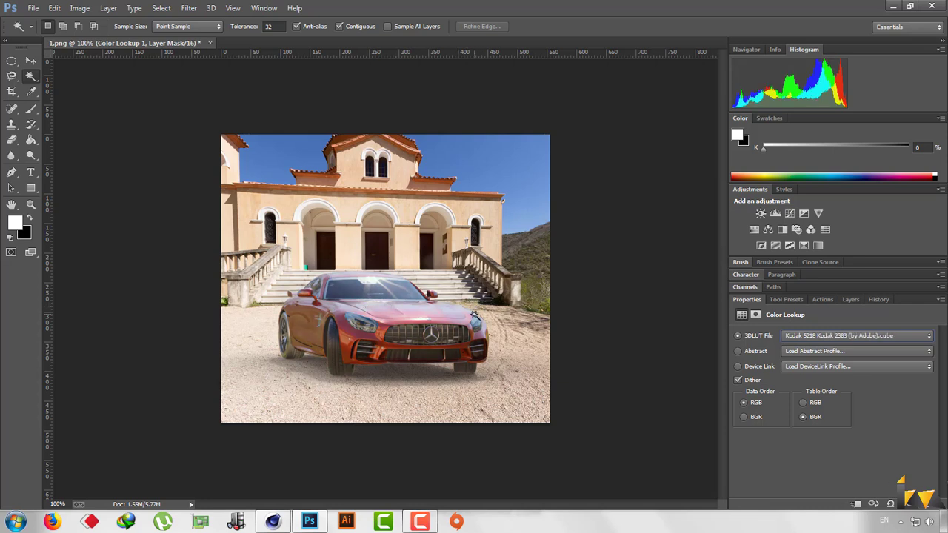
{"action": "key", "text": "Down"}
{"action": "key", "text": "Up"}
{"action": "left_click", "coordinate": [31, 61]}
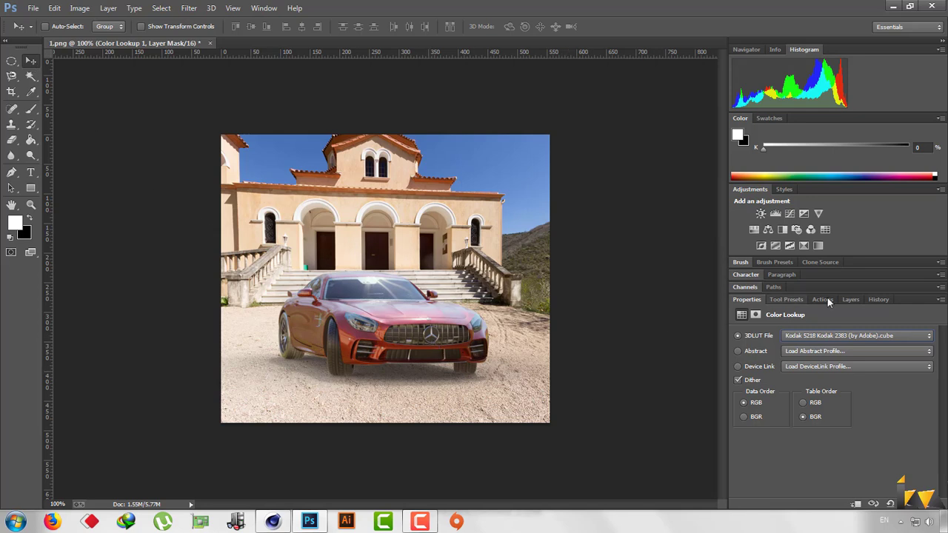
{"action": "left_click", "coordinate": [850, 299]}
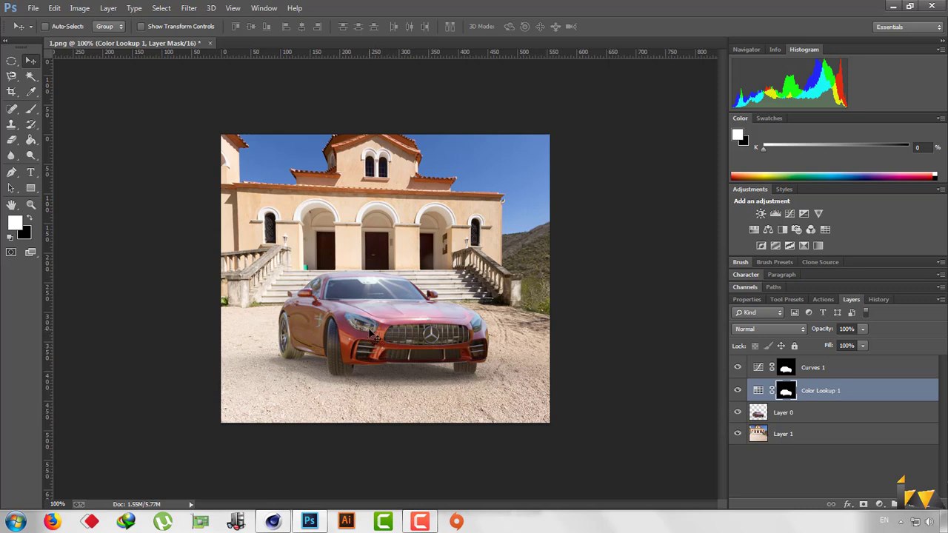
Try enlarging the adjustment mask to about 115%, then undo and cancel the transform
{"action": "key", "text": "ctrl+t"}
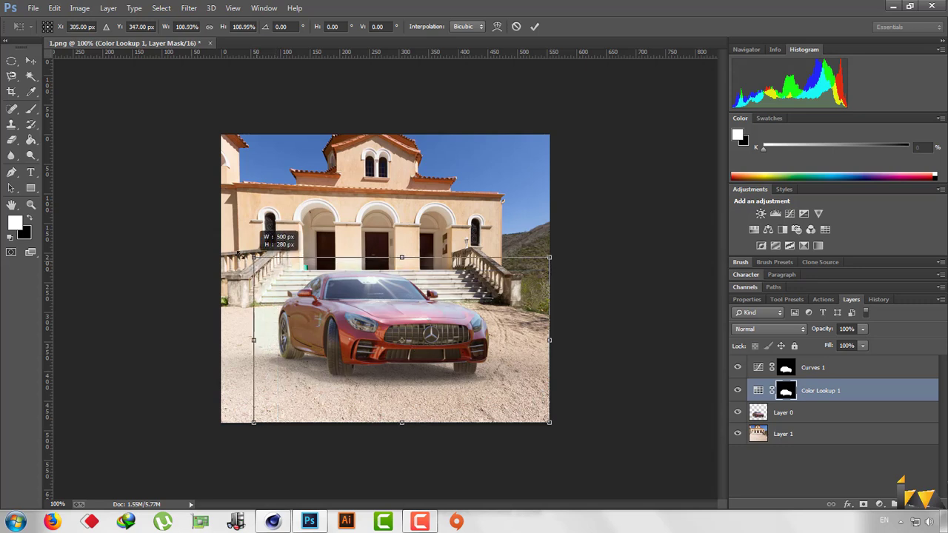
{"action": "left_click_drag", "start_coordinate": [278, 272], "coordinate": [236, 247]}
{"action": "key", "text": "ctrl+z"}
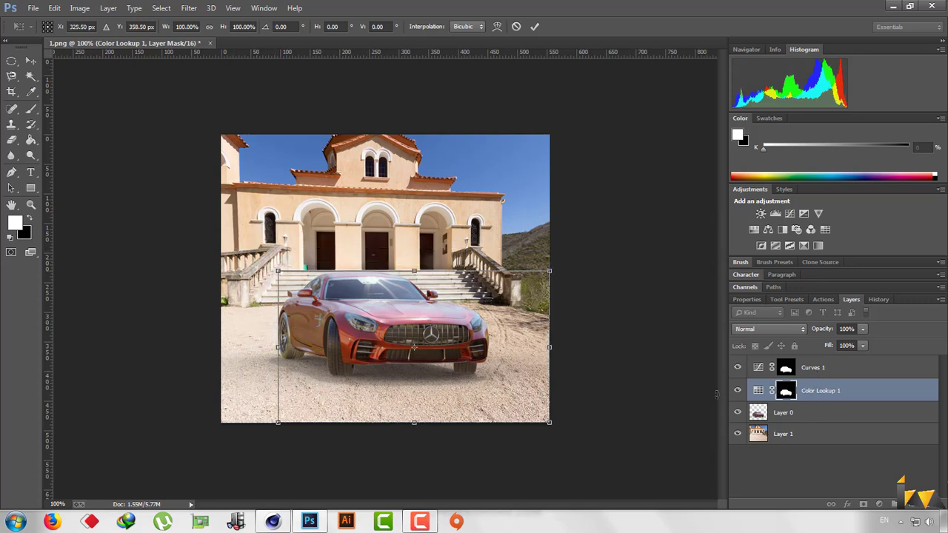
{"action": "key", "text": "Return"}
Merge Curves 1, Color Lookup 1 and Layer 0 into a single car layer
{"action": "left_click", "coordinate": [845, 370]}
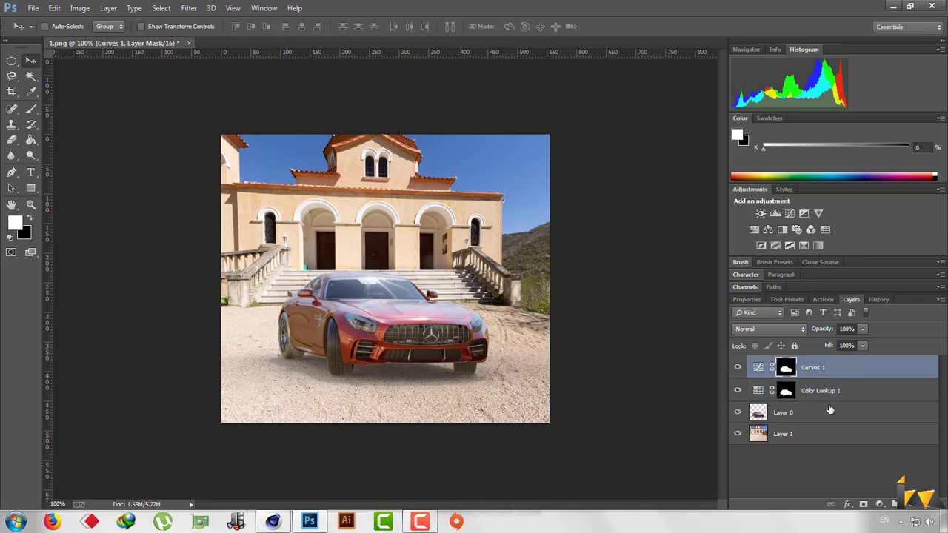
{"action": "left_click", "coordinate": [830, 410], "text": "shift"}
{"action": "right_click", "coordinate": [830, 409]}
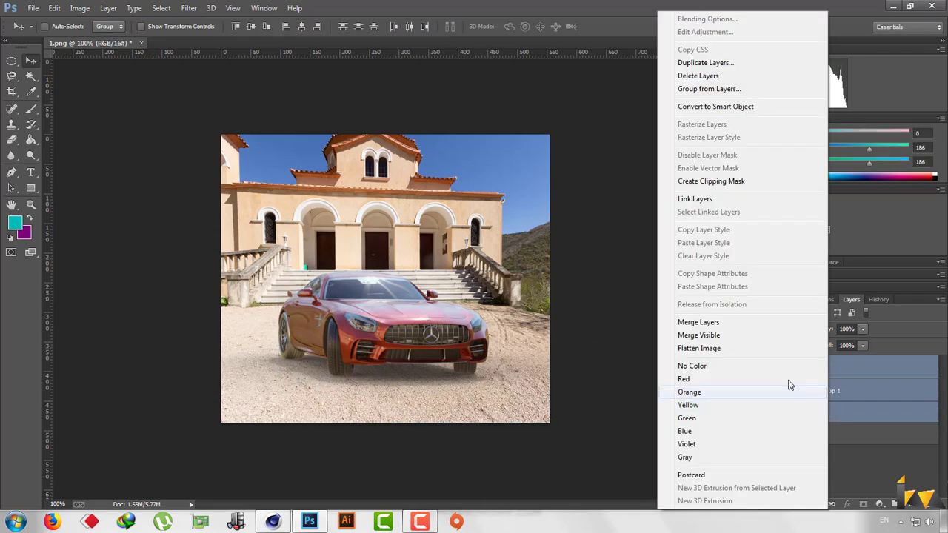
{"action": "left_click", "coordinate": [762, 326]}
Enlarge the merged car layer to about 111% and shift it down and to the right
{"action": "key", "text": "ctrl+t"}
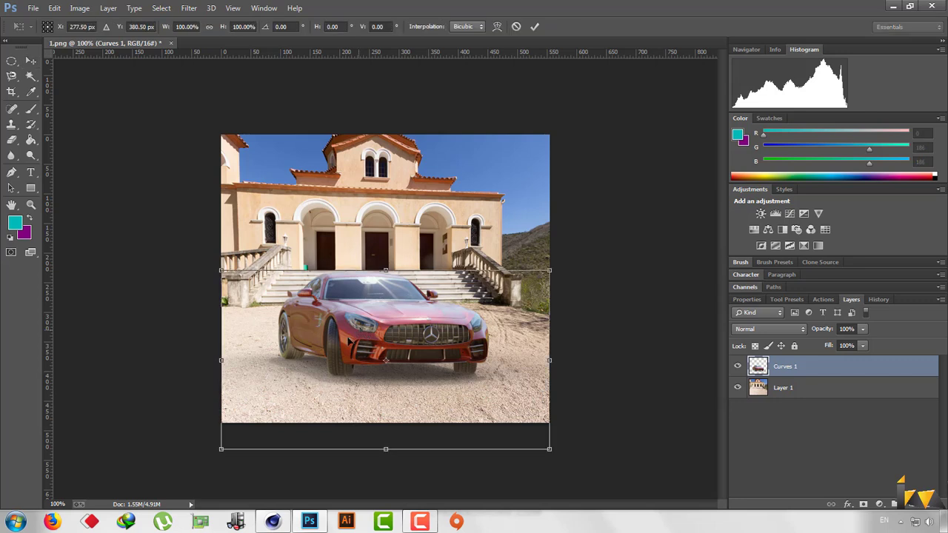
{"action": "left_click_drag", "start_coordinate": [214, 266], "coordinate": [184, 250]}
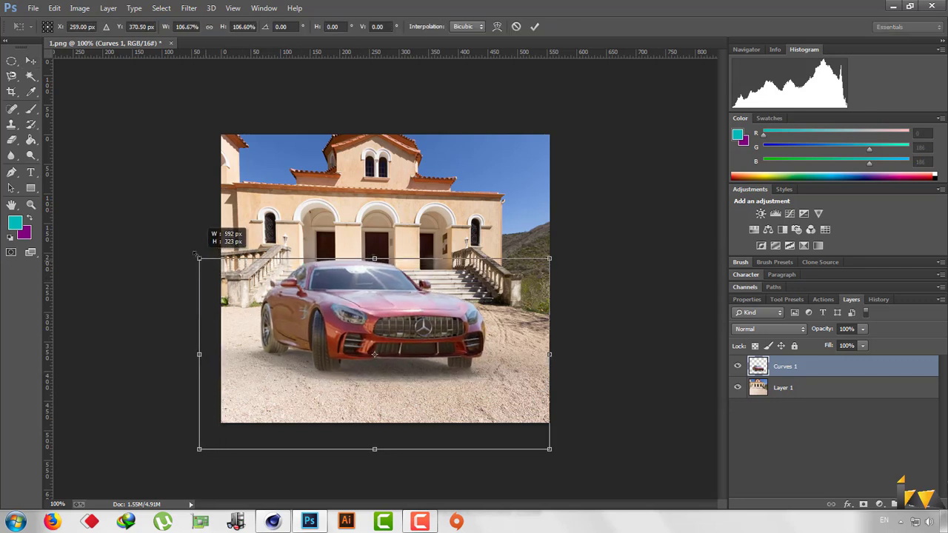
{"action": "left_click_drag", "start_coordinate": [369, 292], "coordinate": [387, 313]}
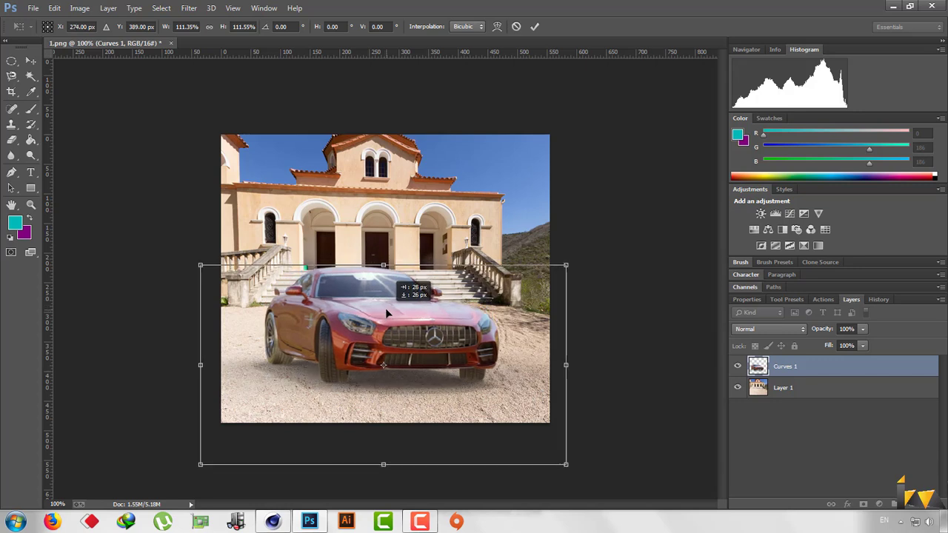
{"action": "key", "text": "Return"}
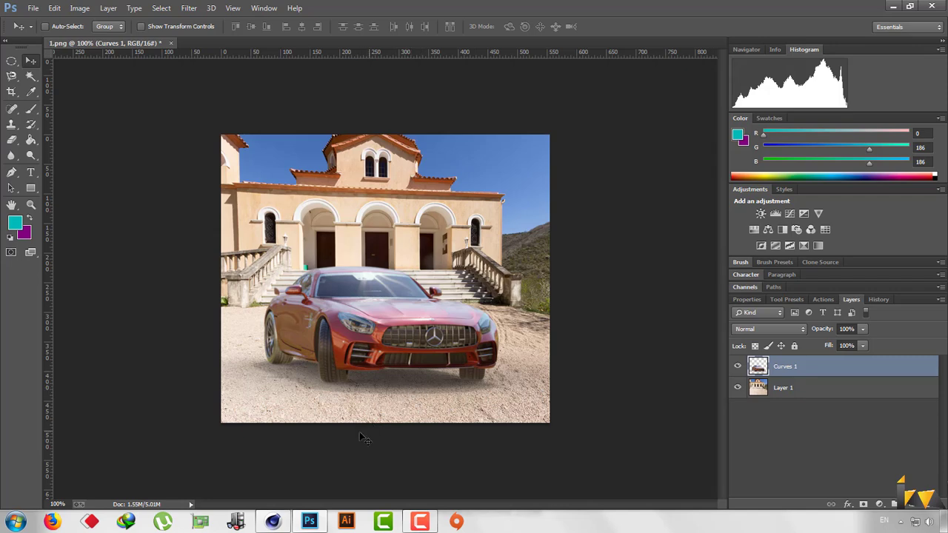
{"action": "left_click", "coordinate": [274, 523]}
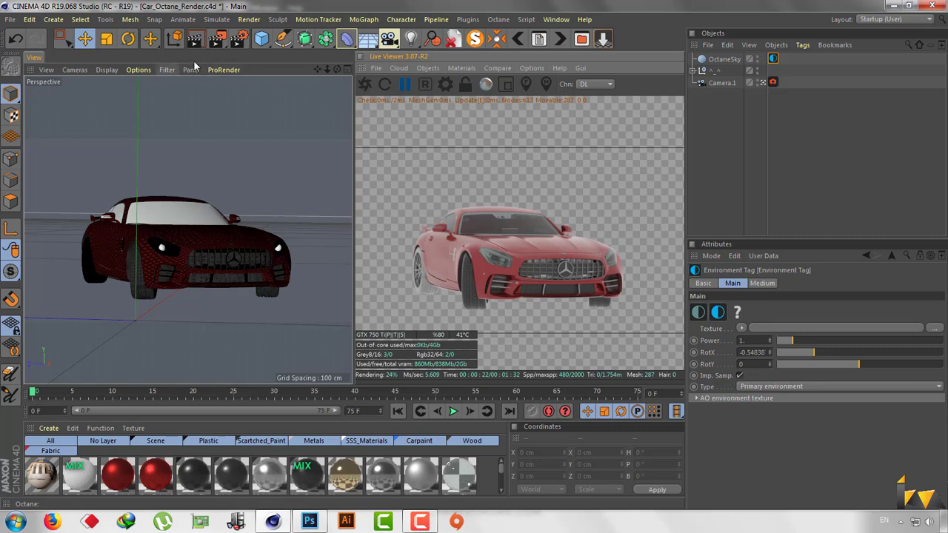
Add the Large Disc Stage from the Stages presets in the content library
{"action": "left_click", "coordinate": [583, 38]}
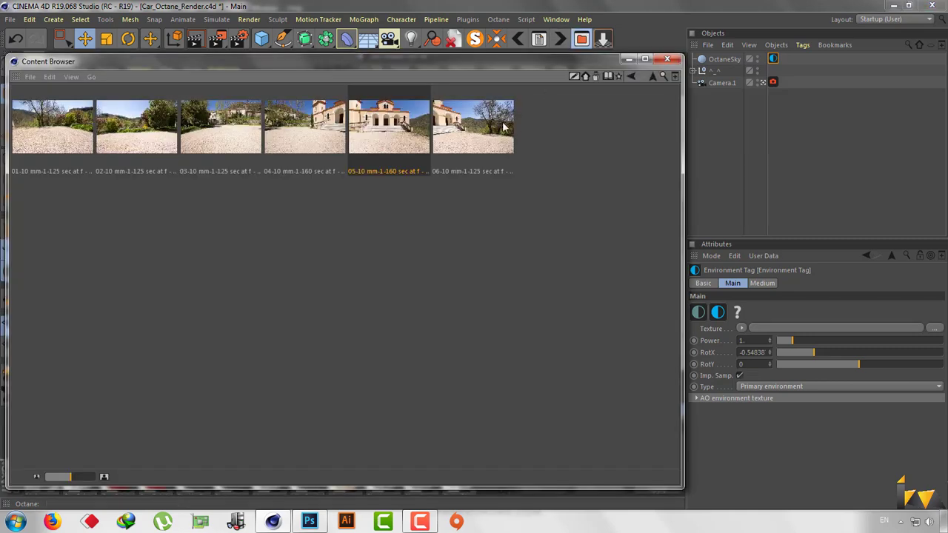
{"action": "left_click", "coordinate": [605, 78]}
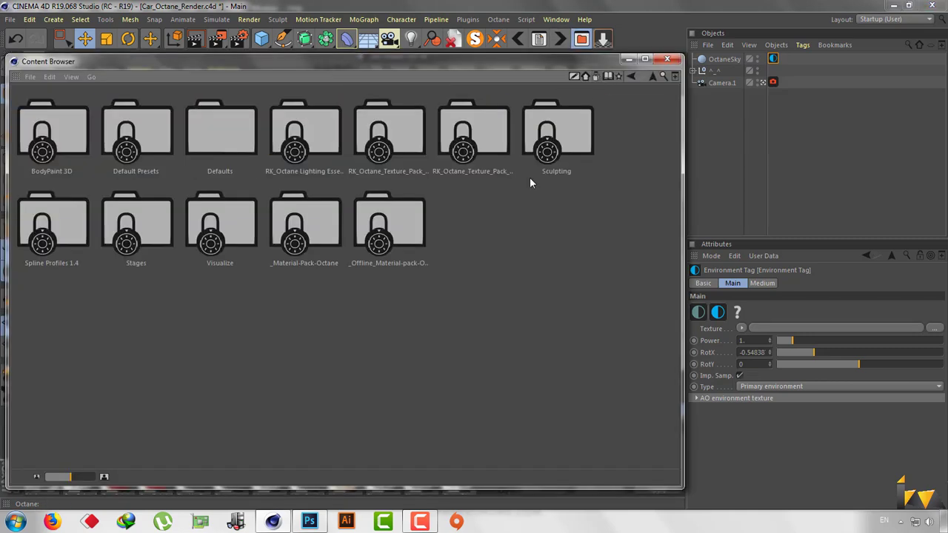
{"action": "double_click", "coordinate": [141, 234]}
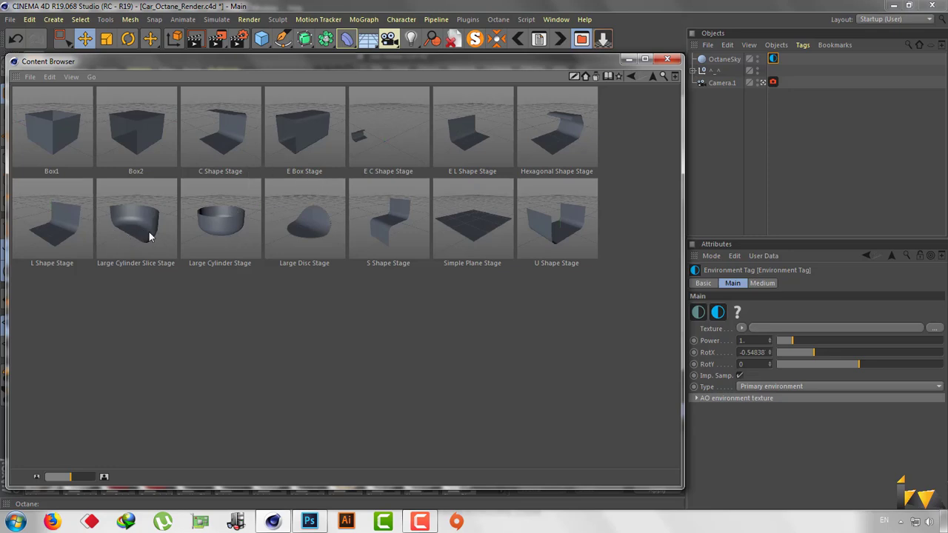
{"action": "left_click", "coordinate": [292, 248]}
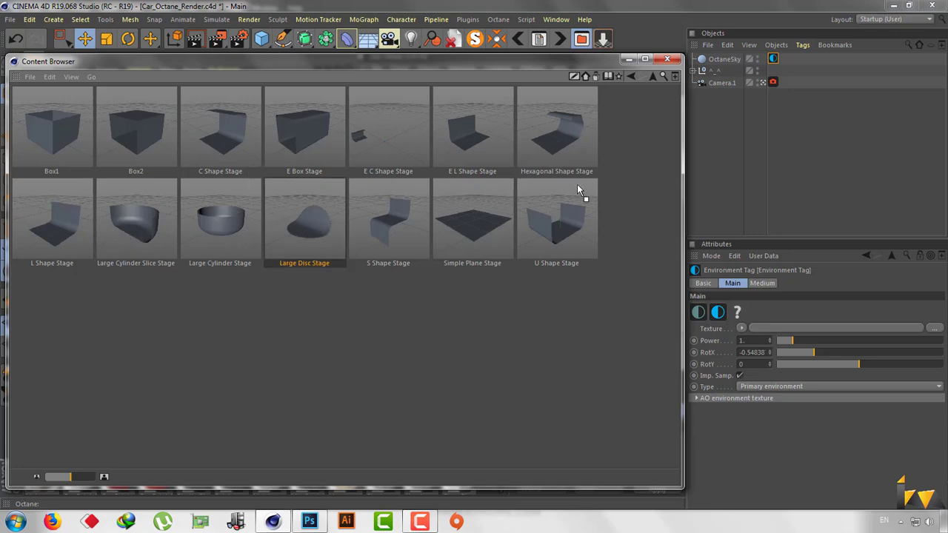
{"action": "left_click_drag", "start_coordinate": [715, 139], "coordinate": [715, 140]}
{"action": "left_click", "coordinate": [668, 58]}
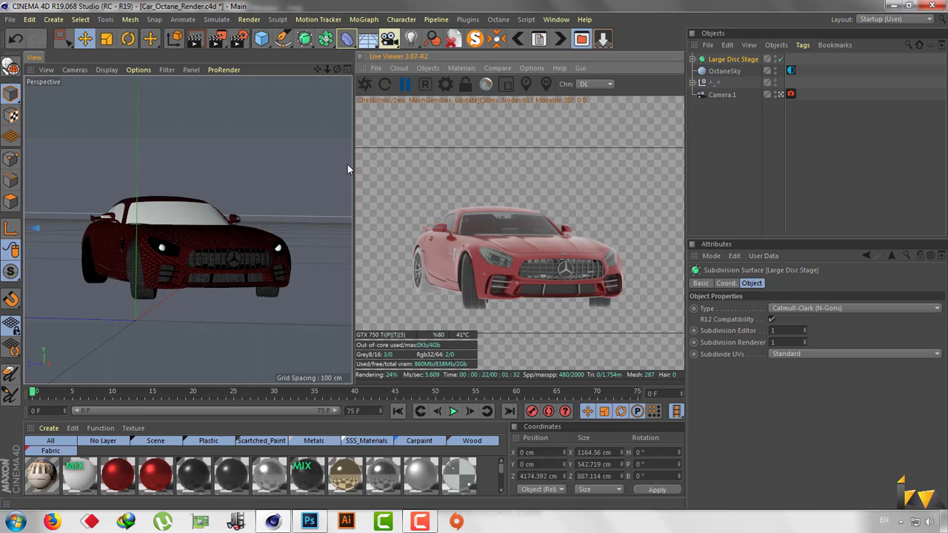
In a zoomed-out Top view, drag the Large Disc Stage in around the car at the origin
{"action": "left_click", "coordinate": [344, 68]}
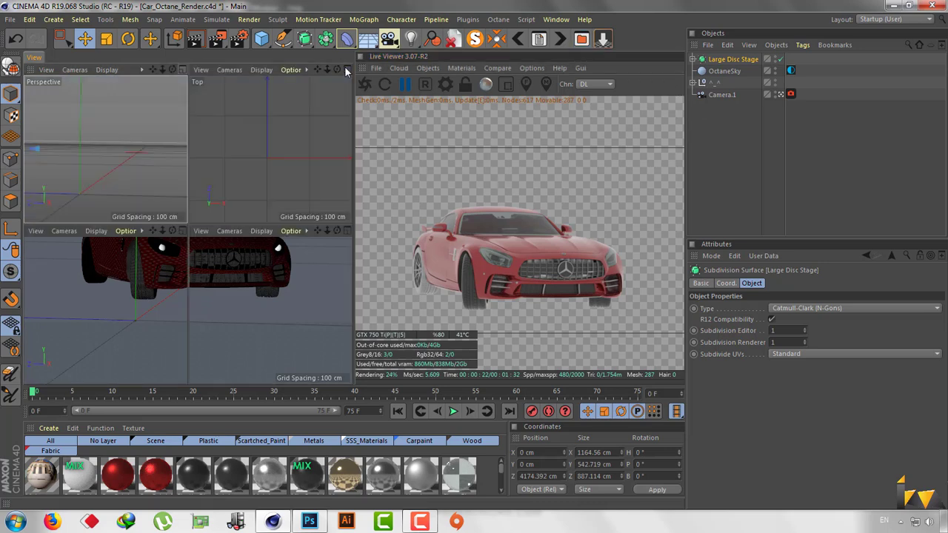
{"action": "middle_click", "coordinate": [264, 181]}
{"action": "scroll", "coordinate": [254, 218], "scroll_direction": "down", "scroll_amount": 3}
{"action": "scroll", "coordinate": [254, 218], "scroll_direction": "down", "scroll_amount": 3}
{"action": "scroll", "coordinate": [254, 218], "scroll_direction": "down", "scroll_amount": 2}
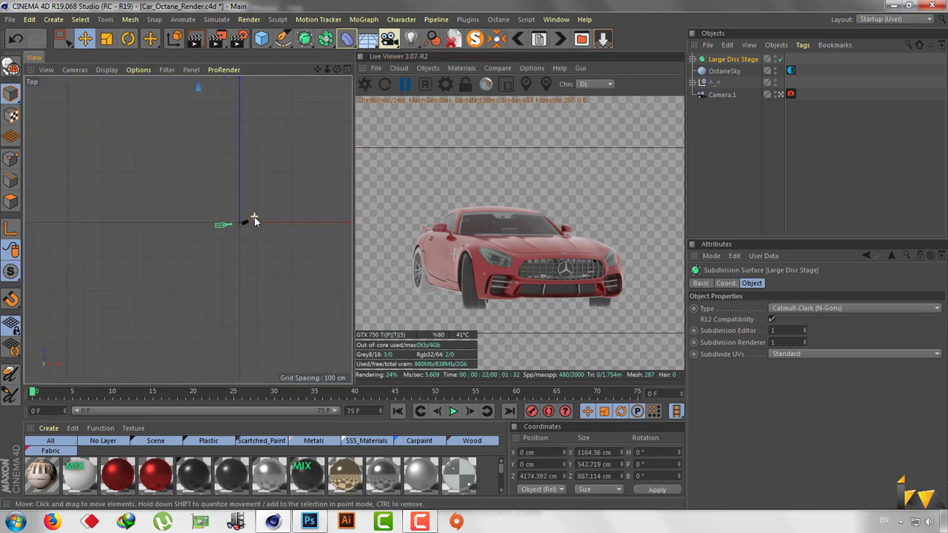
{"action": "scroll", "coordinate": [254, 220], "scroll_direction": "down", "scroll_amount": 1}
{"action": "scroll", "coordinate": [254, 220], "scroll_direction": "down", "scroll_amount": 3}
{"action": "scroll", "coordinate": [188, 226], "scroll_direction": "down", "scroll_amount": 3}
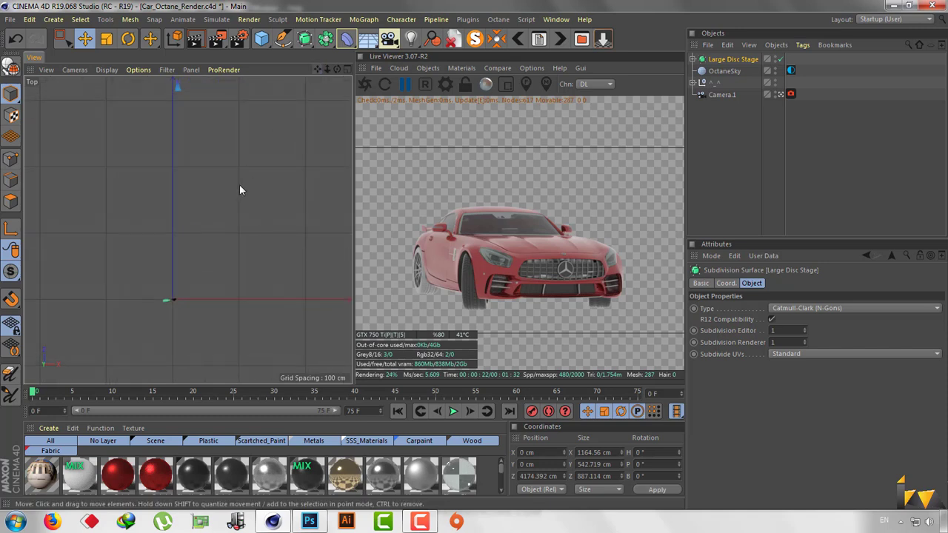
{"action": "scroll", "coordinate": [239, 190], "scroll_direction": "down", "scroll_amount": 3}
{"action": "left_click_drag", "start_coordinate": [202, 98], "coordinate": [199, 241]}
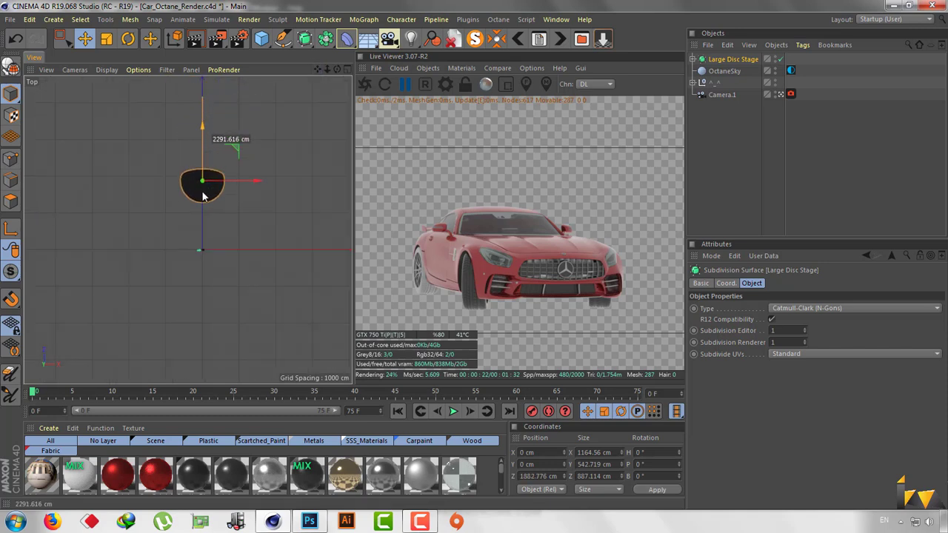
Return to a full-size Perspective view, orbit around the car, and select the ^_^ group
{"action": "left_click", "coordinate": [345, 70]}
{"action": "left_click", "coordinate": [184, 69]}
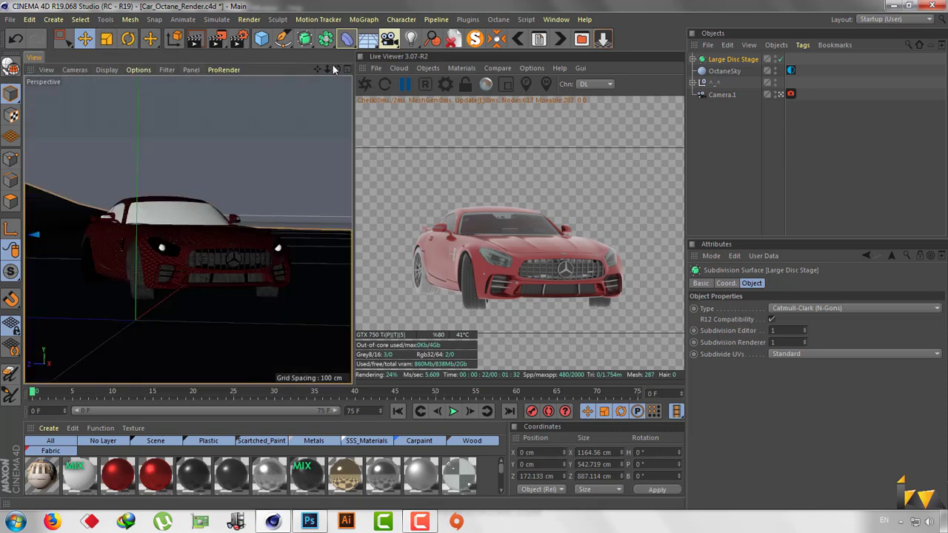
{"action": "mouse_move", "coordinate": [337, 69]}
{"action": "left_mouse_down"}
{"action": "mouse_move", "coordinate": [319, 89]}
{"action": "mouse_move", "coordinate": [327, 68]}
{"action": "mouse_move", "coordinate": [318, 69]}
{"action": "left_mouse_up"}
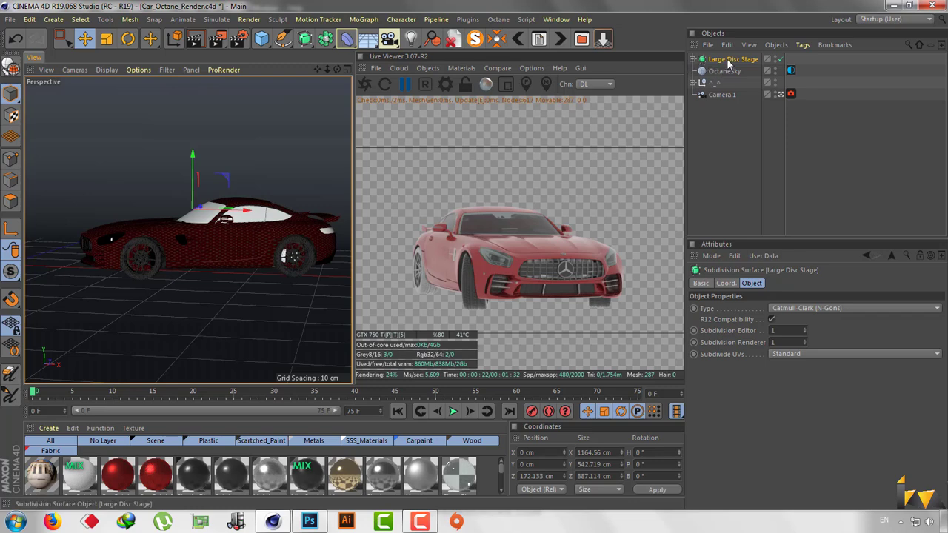
{"action": "left_click", "coordinate": [716, 82]}
Rotate the ^_^ car group to a heading of 117.524° so its front faces the view
{"action": "key", "text": "r"}
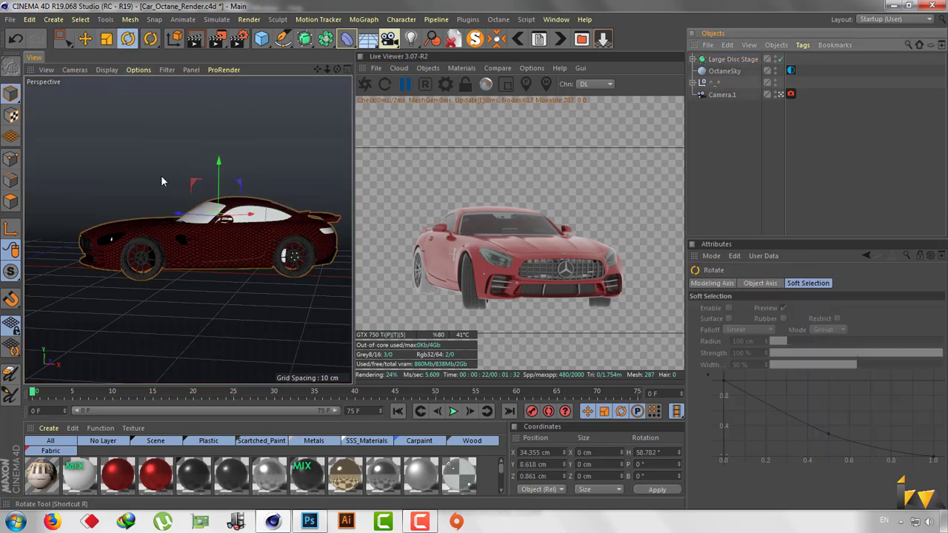
{"action": "left_click", "coordinate": [212, 215]}
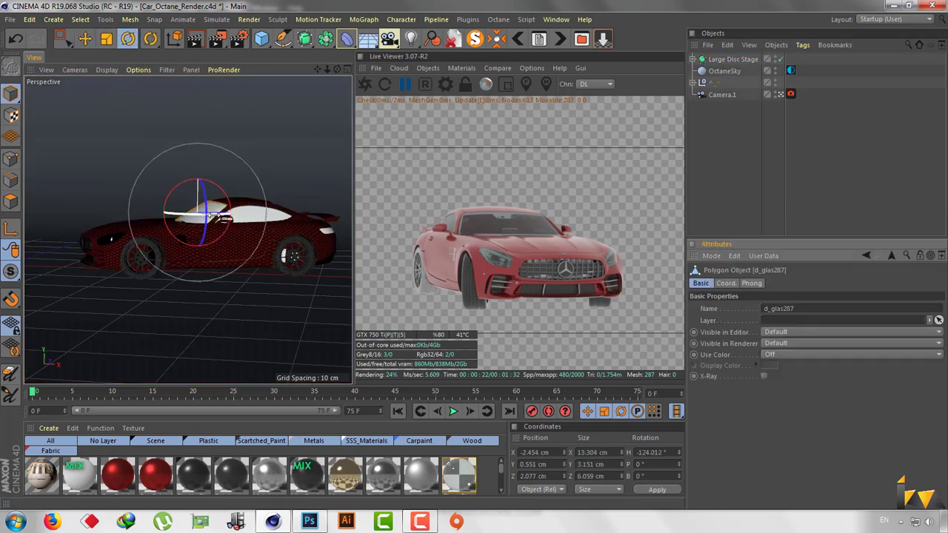
{"action": "left_click", "coordinate": [715, 94]}
{"action": "left_click", "coordinate": [716, 82]}
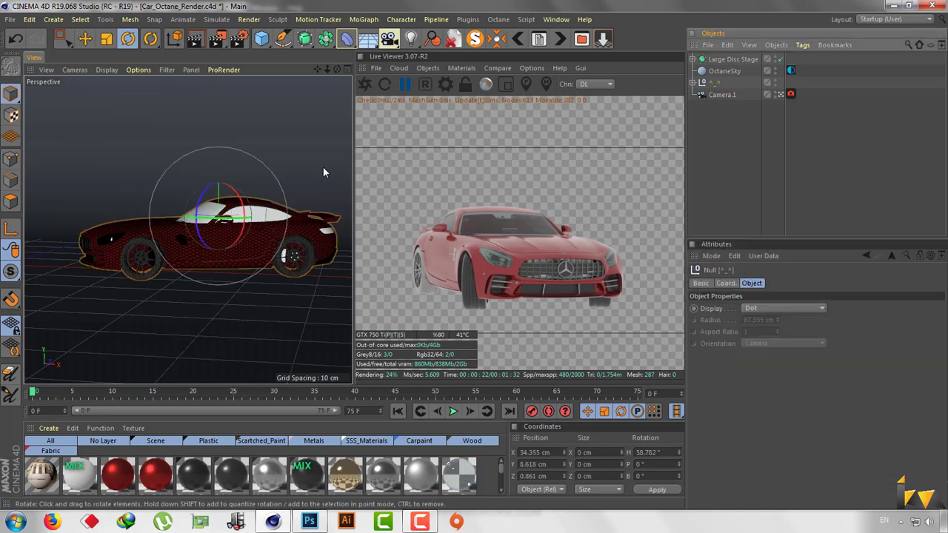
{"action": "left_click_drag", "start_coordinate": [214, 211], "coordinate": [307, 212]}
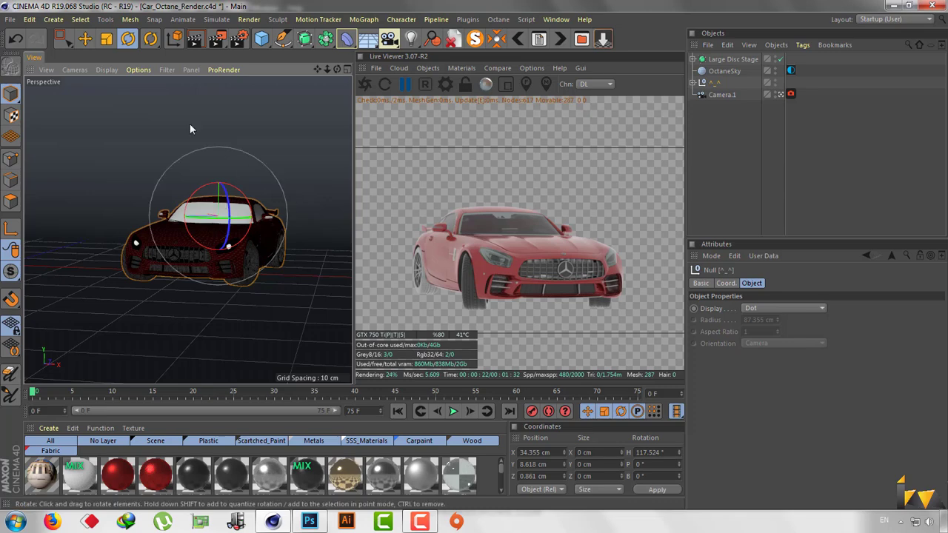
Zoom the Perspective view to frame the whole car and select the fabric material
{"action": "left_click", "coordinate": [84, 43]}
{"action": "scroll", "coordinate": [226, 233], "scroll_direction": "up", "scroll_amount": 2}
{"action": "scroll", "coordinate": [227, 233], "scroll_direction": "up", "scroll_amount": 3}
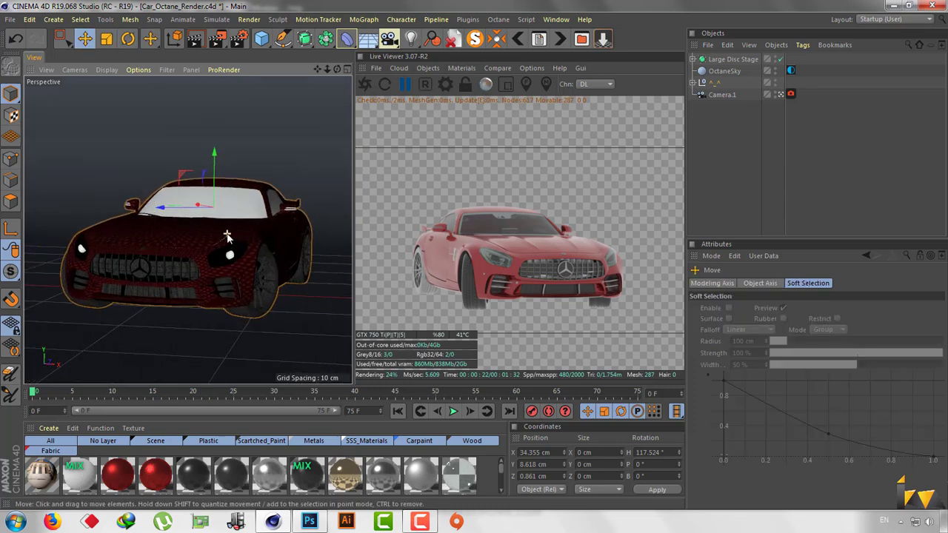
{"action": "scroll", "coordinate": [227, 233], "scroll_direction": "up", "scroll_amount": 3}
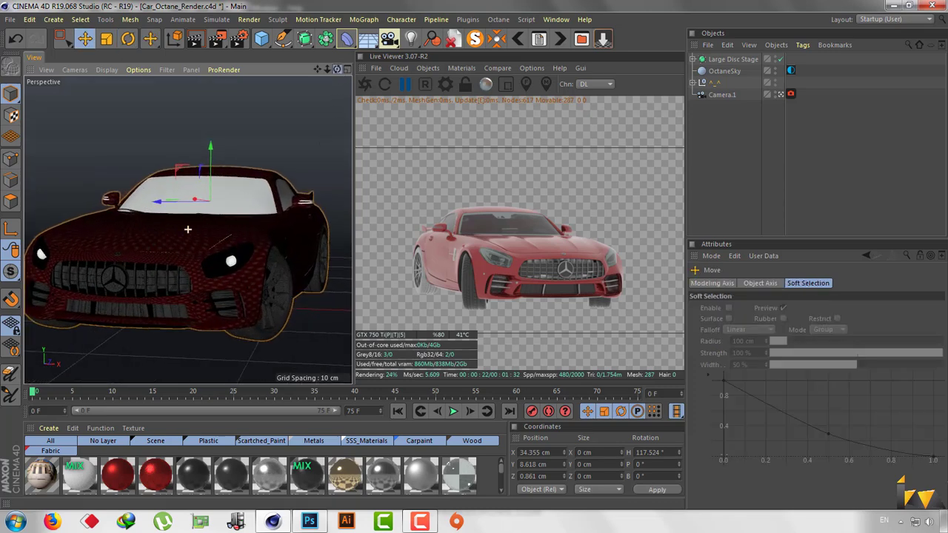
{"action": "scroll", "coordinate": [187, 230], "scroll_direction": "up", "scroll_amount": 1}
{"action": "scroll", "coordinate": [187, 230], "scroll_direction": "up", "scroll_amount": 1}
{"action": "scroll", "coordinate": [188, 230], "scroll_direction": "up", "scroll_amount": 3}
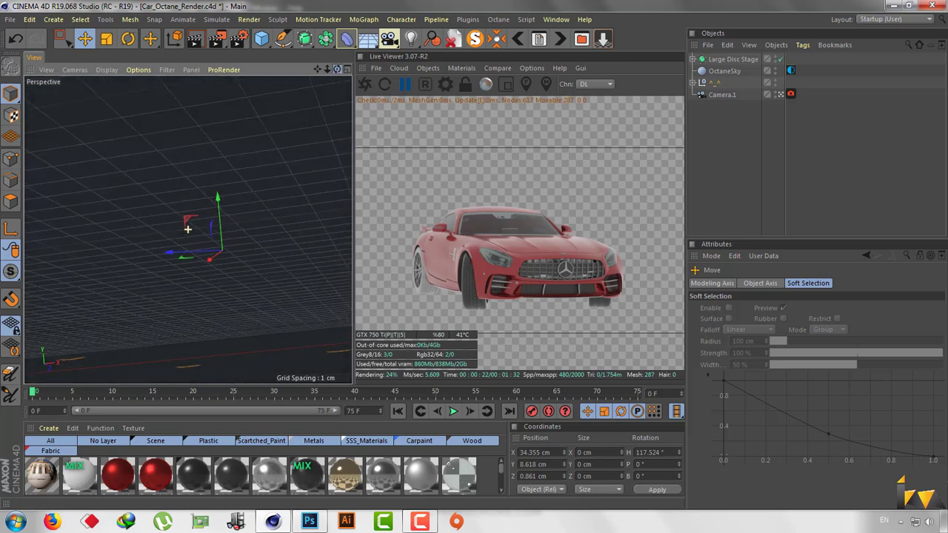
{"action": "scroll", "coordinate": [188, 230], "scroll_direction": "down", "scroll_amount": 5}
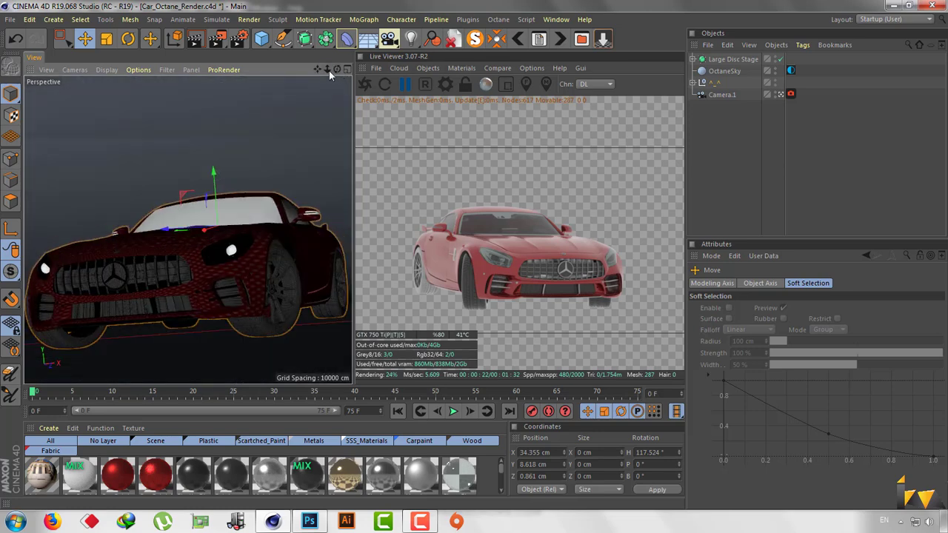
{"action": "mouse_move", "coordinate": [329, 71]}
{"action": "left_mouse_down"}
{"action": "mouse_move", "coordinate": [321, 72]}
{"action": "mouse_move", "coordinate": [314, 157]}
{"action": "left_mouse_up"}
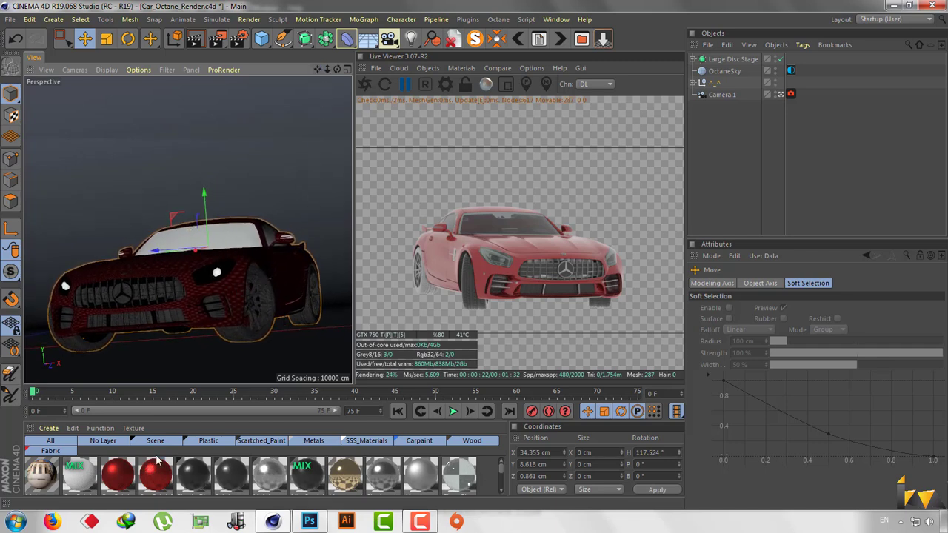
{"action": "left_click", "coordinate": [43, 473]}
Delete the fabric material and create a new Octane Material for editing
{"action": "key", "text": "Delete"}
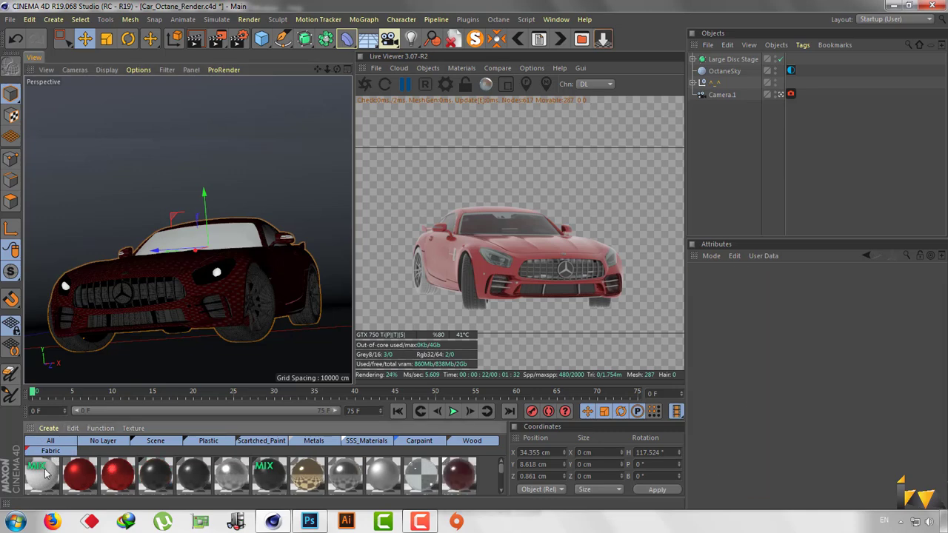
{"action": "left_click", "coordinate": [52, 428]}
{"action": "mouse_move", "coordinate": [62, 343]}
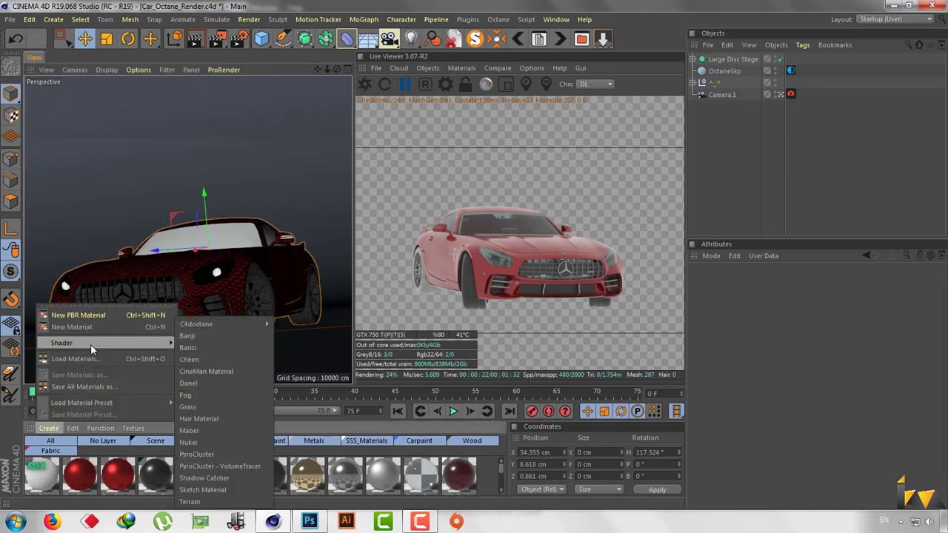
{"action": "left_click", "coordinate": [295, 324]}
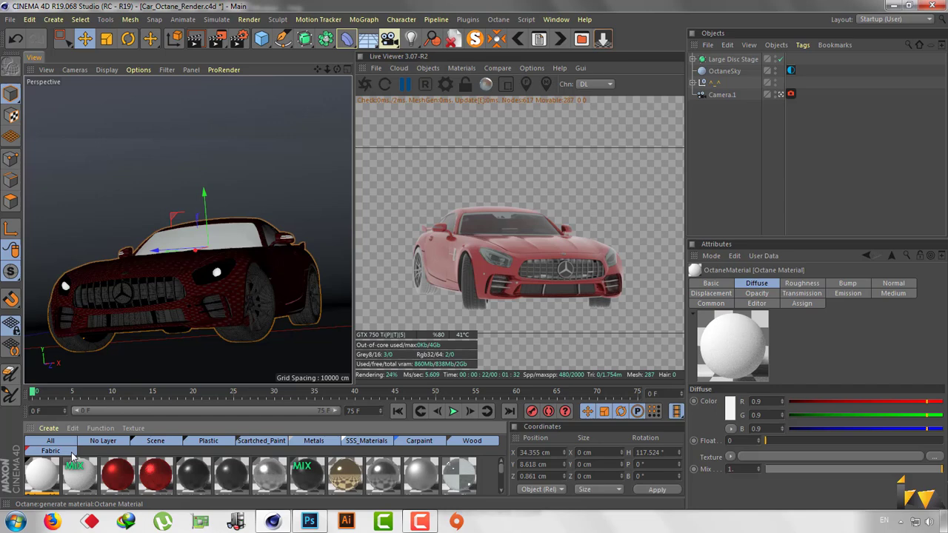
{"action": "double_click", "coordinate": [41, 475]}
Make the Octane Material Glossy with a near-black diffuse colour
{"action": "left_click", "coordinate": [267, 206]}
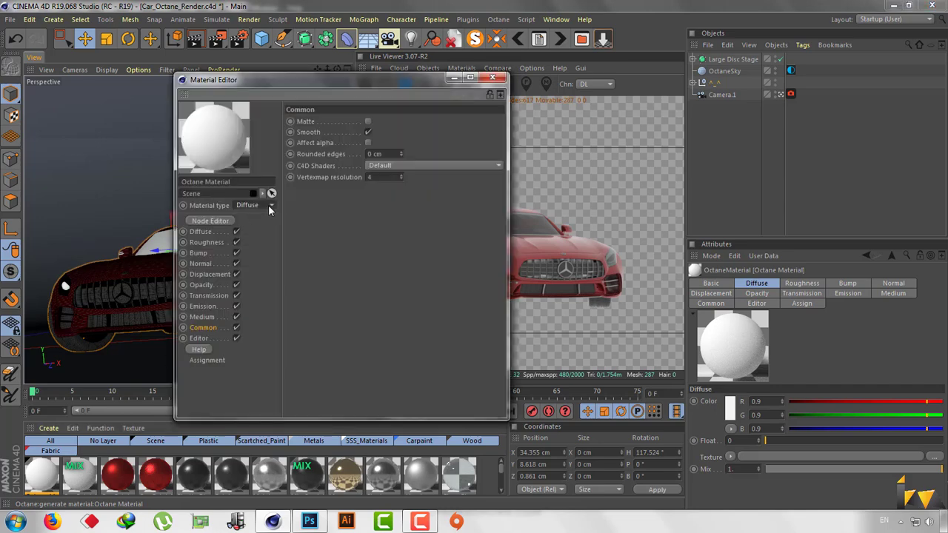
{"action": "left_click", "coordinate": [268, 220]}
{"action": "left_click", "coordinate": [204, 233]}
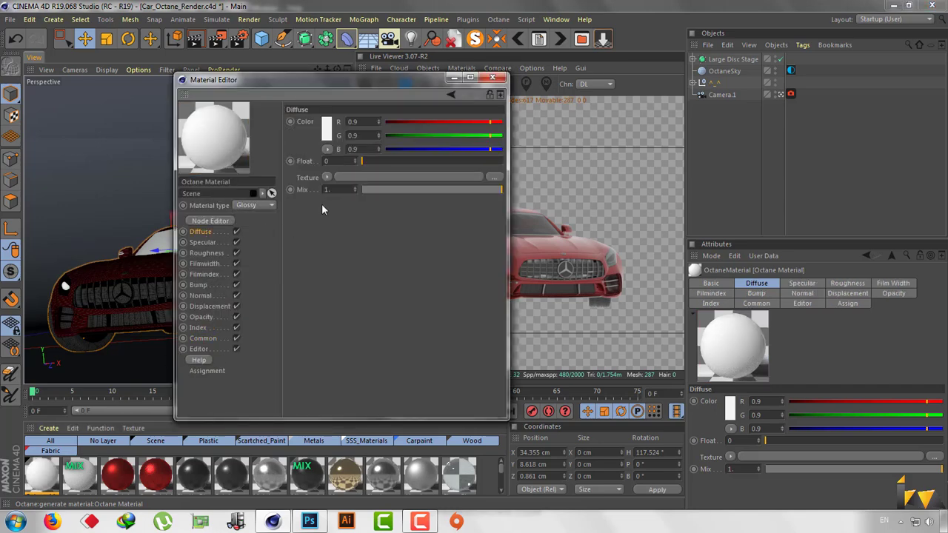
{"action": "left_click", "coordinate": [324, 134]}
{"action": "left_click", "coordinate": [290, 148]}
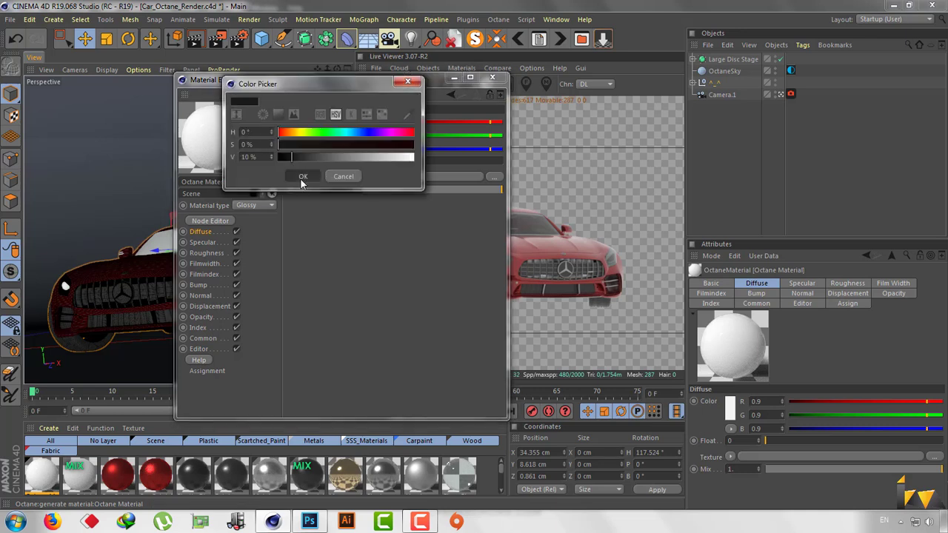
{"action": "left_click", "coordinate": [300, 178]}
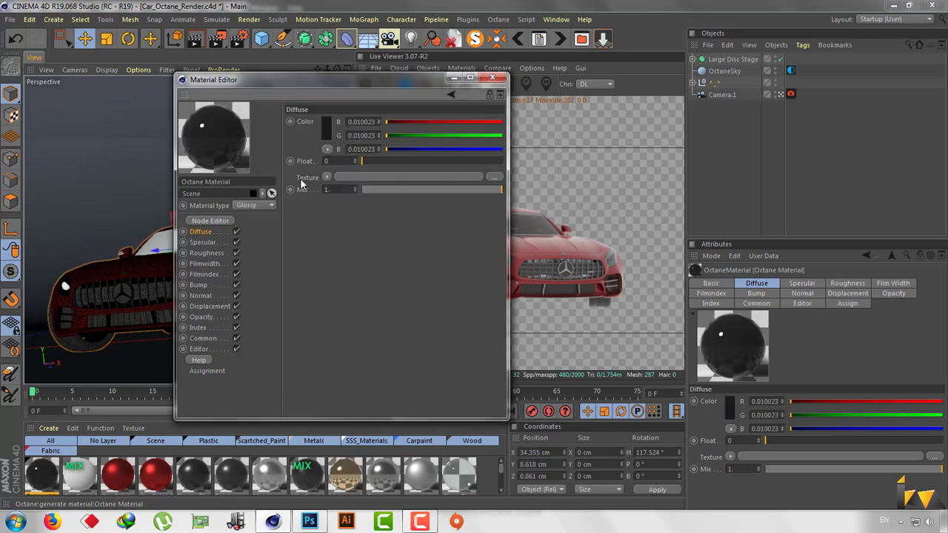
Set the material's specular to about 0.86 and roughness to about 0.72
{"action": "left_click", "coordinate": [203, 242]}
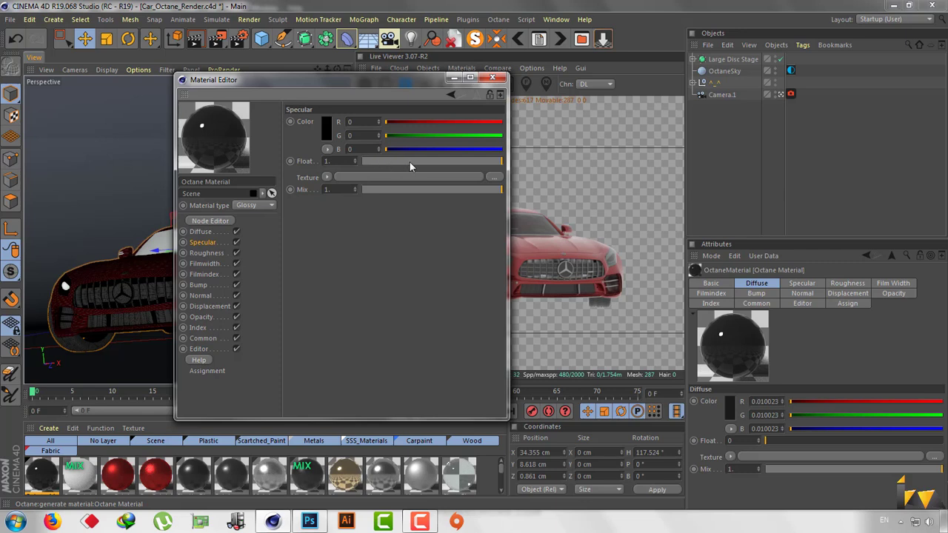
{"action": "left_click", "coordinate": [467, 162]}
{"action": "left_click", "coordinate": [208, 253]}
{"action": "left_click_drag", "start_coordinate": [383, 159], "coordinate": [404, 161]}
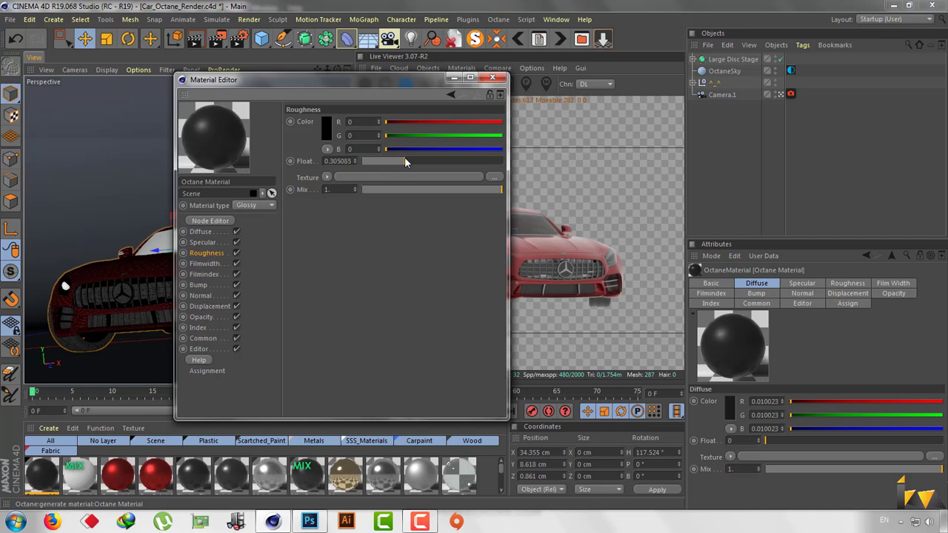
{"action": "left_click", "coordinate": [211, 243]}
{"action": "mouse_move", "coordinate": [461, 161]}
{"action": "left_mouse_down"}
{"action": "mouse_move", "coordinate": [489, 161]}
{"action": "mouse_move", "coordinate": [425, 173]}
{"action": "mouse_move", "coordinate": [397, 163]}
{"action": "mouse_move", "coordinate": [486, 161]}
{"action": "mouse_move", "coordinate": [464, 163]}
{"action": "left_mouse_up"}
{"action": "left_click", "coordinate": [216, 253]}
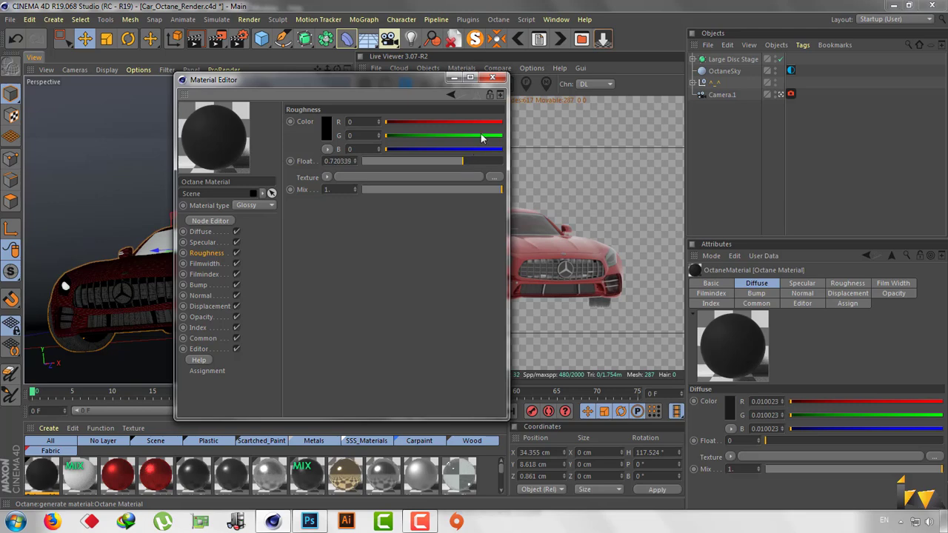
{"action": "left_click", "coordinate": [493, 77]}
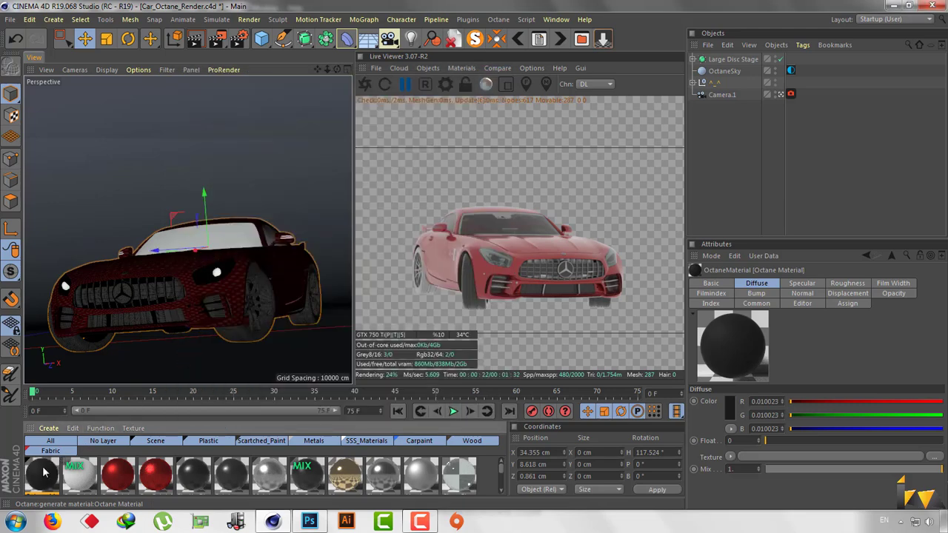
Put the dark Octane Material on the Large Disc Stage and give OctaneSky an ImageTexture, then open the Content Browser
{"action": "left_click_drag", "start_coordinate": [43, 472], "coordinate": [749, 59]}
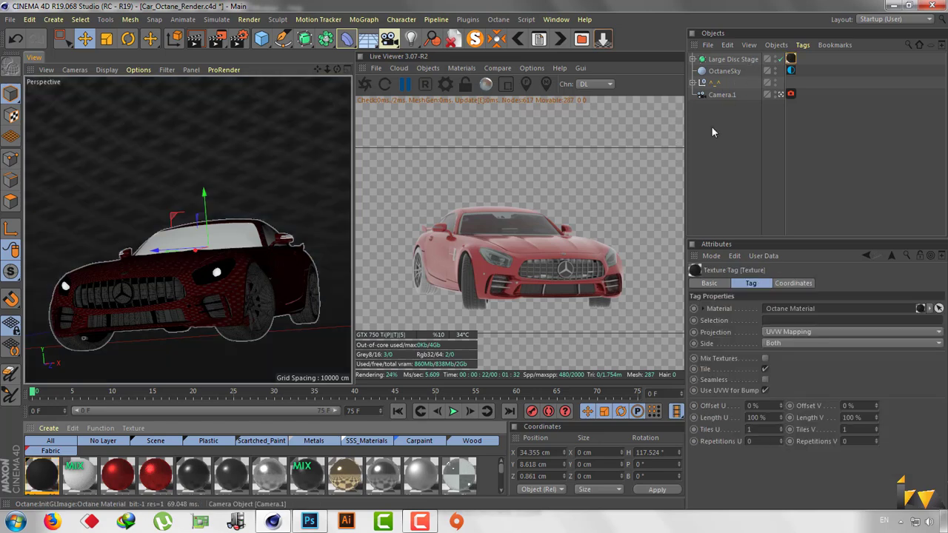
{"action": "left_click", "coordinate": [791, 70]}
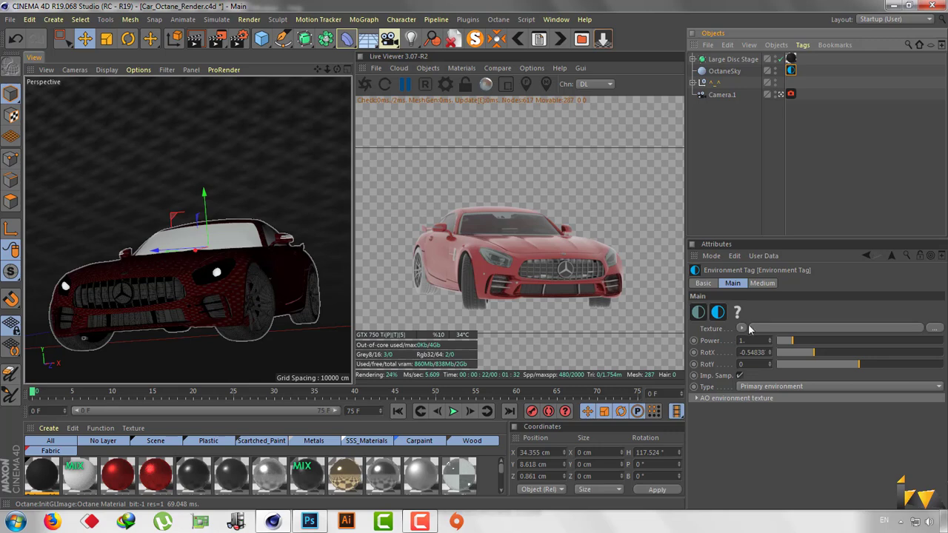
{"action": "left_click", "coordinate": [744, 328]}
{"action": "mouse_move", "coordinate": [758, 245]}
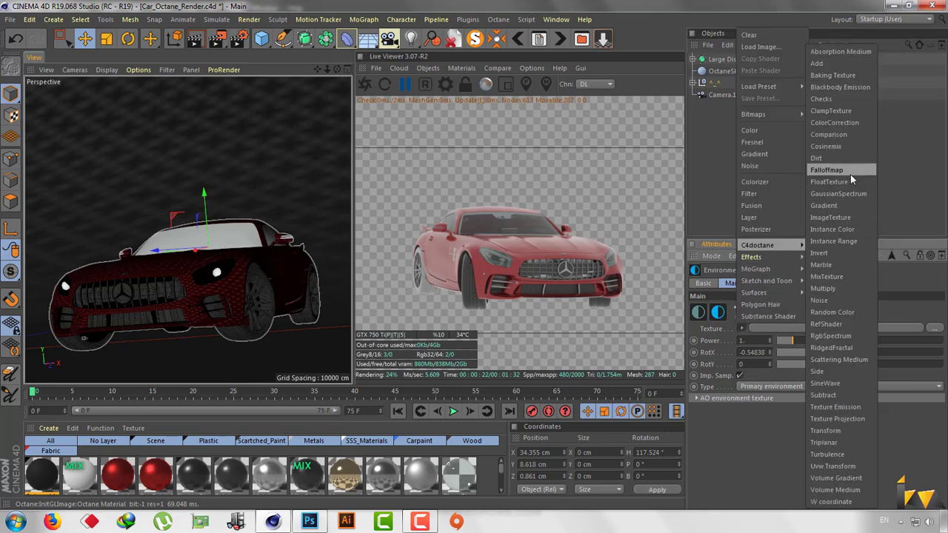
{"action": "left_click", "coordinate": [852, 220]}
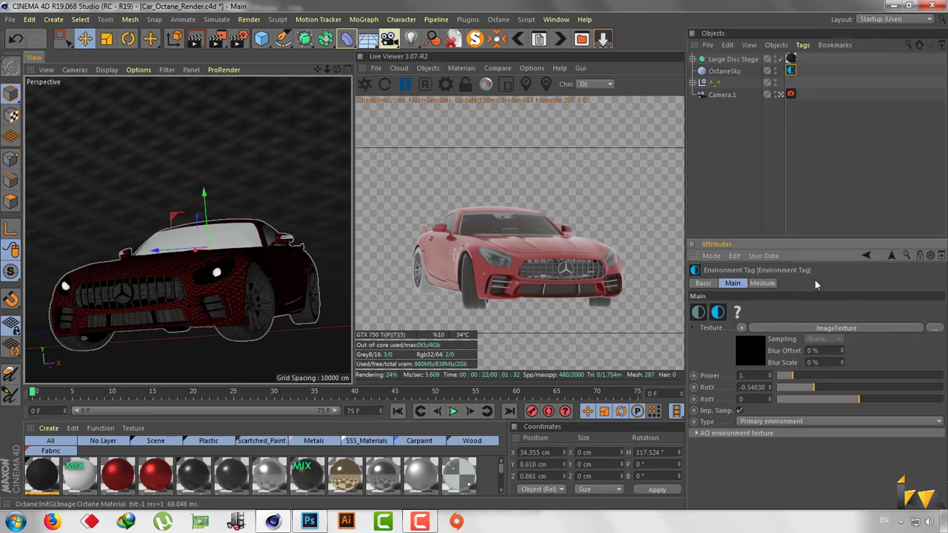
{"action": "left_click", "coordinate": [753, 348]}
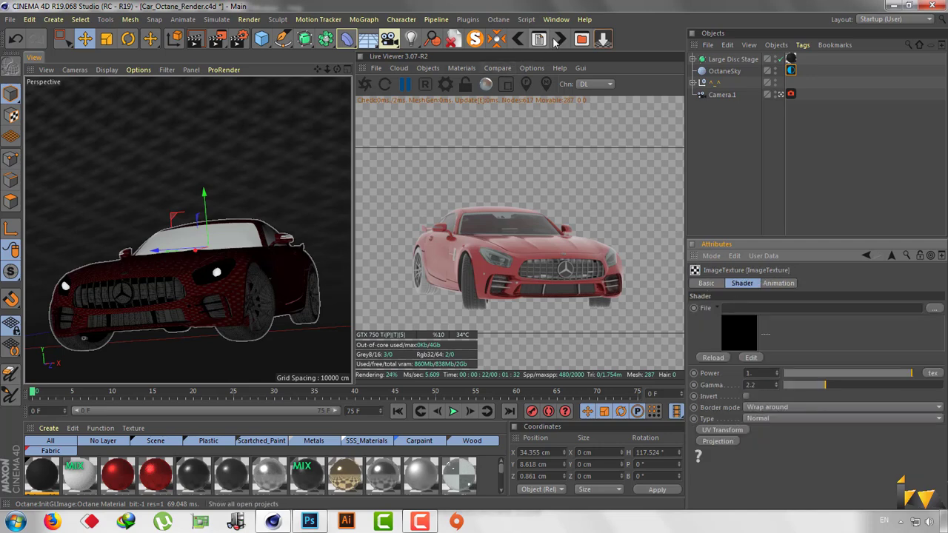
{"action": "left_click", "coordinate": [582, 39]}
Load octane_studio10.hdr from HDR Studio into the sky ImageTexture and restart the Live Viewer
{"action": "left_click", "coordinate": [619, 77]}
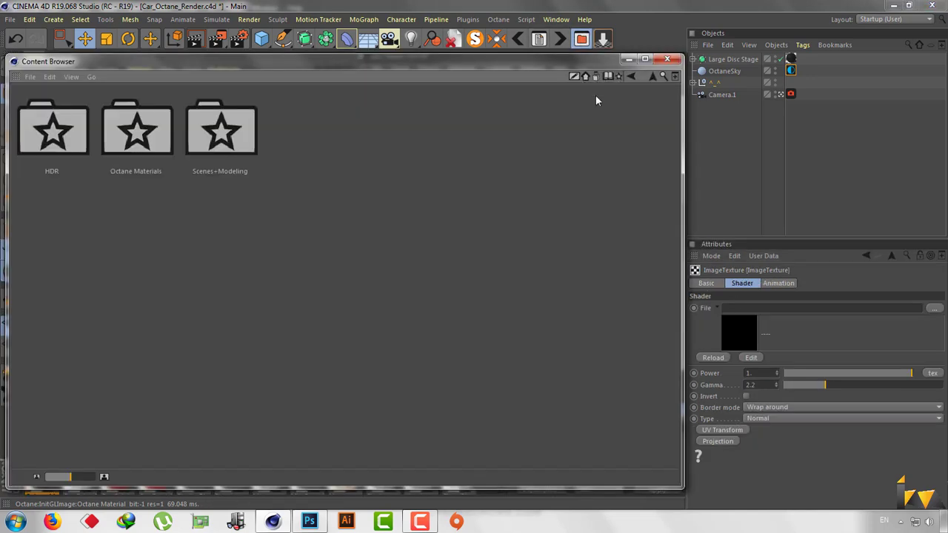
{"action": "left_click", "coordinate": [83, 140]}
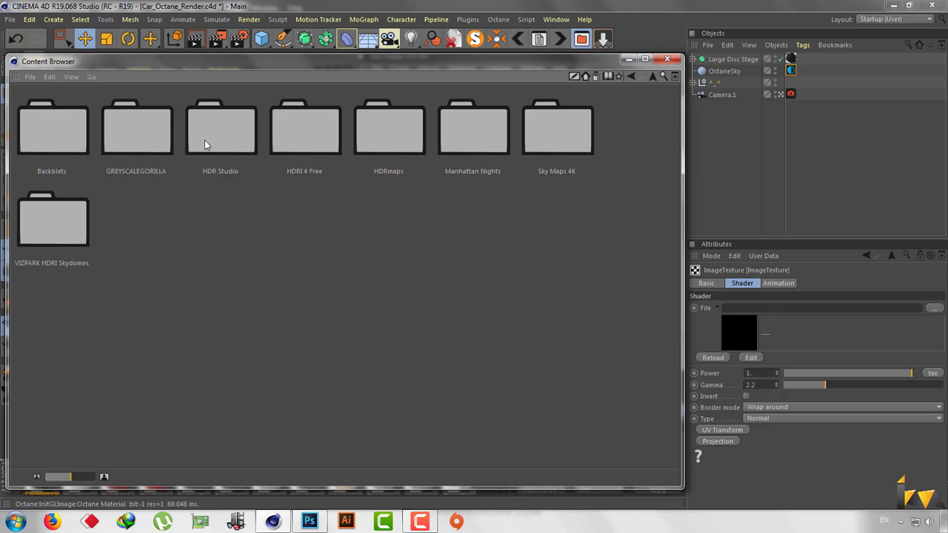
{"action": "double_click", "coordinate": [205, 144]}
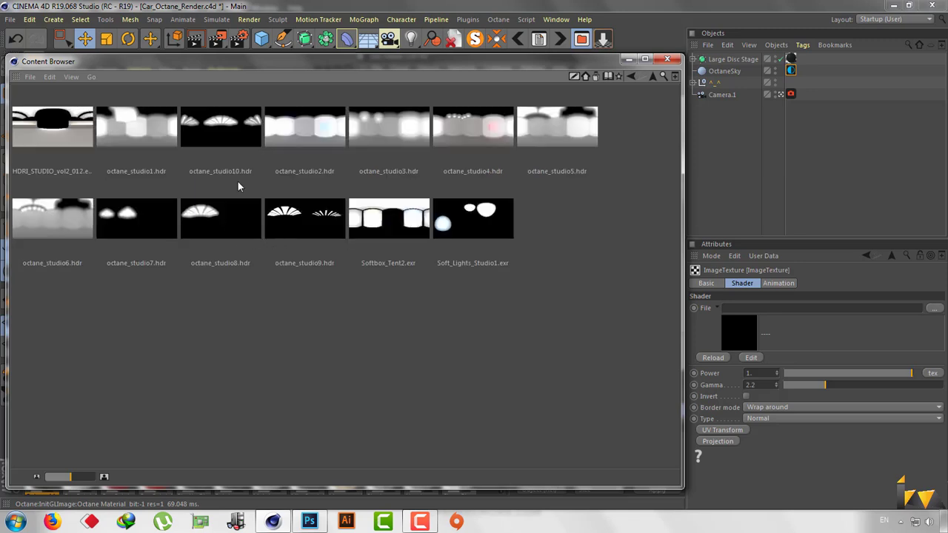
{"action": "left_click", "coordinate": [213, 133]}
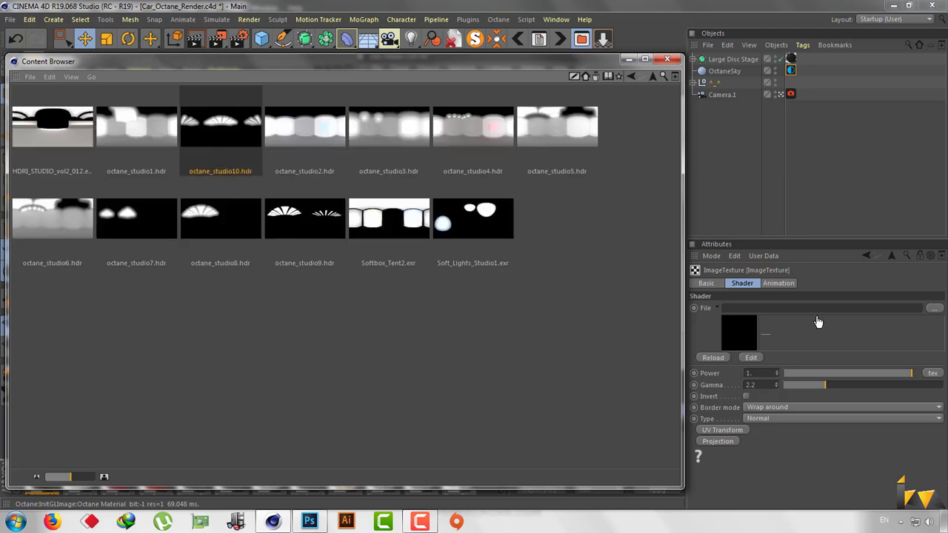
{"action": "left_click_drag", "start_coordinate": [213, 134], "coordinate": [825, 316]}
{"action": "left_click", "coordinate": [549, 306]}
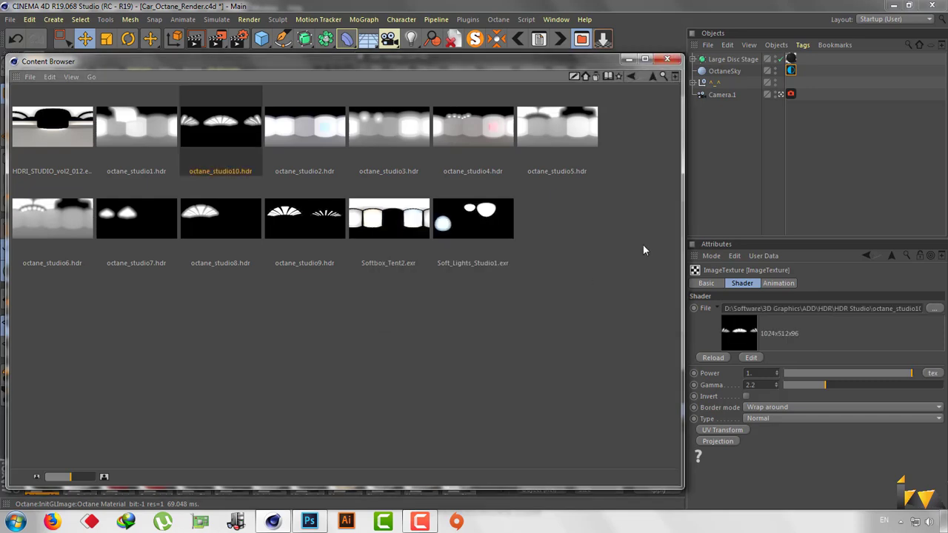
{"action": "left_click", "coordinate": [667, 59]}
{"action": "left_click", "coordinate": [365, 84]}
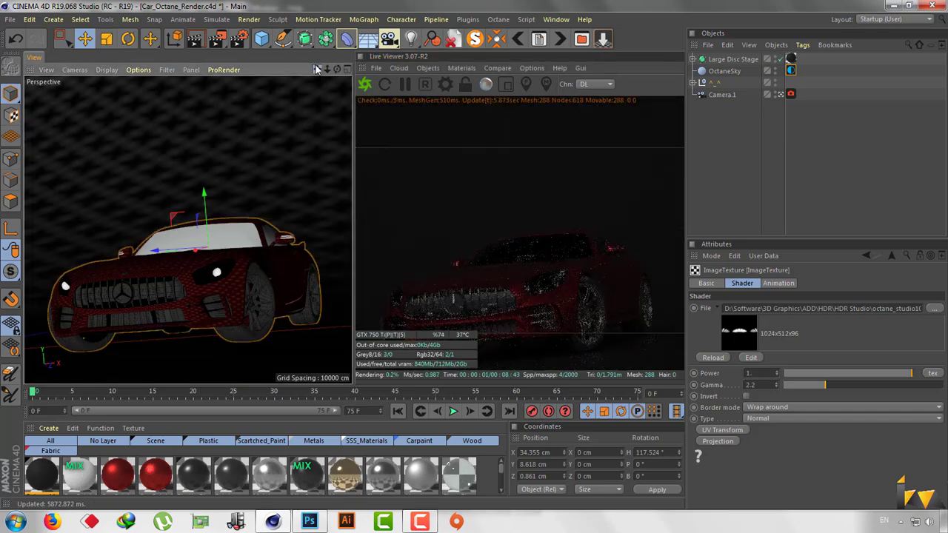
Rotate the studio environment map to RotX 0.483871
{"action": "left_click_drag", "start_coordinate": [317, 69], "coordinate": [334, 68]}
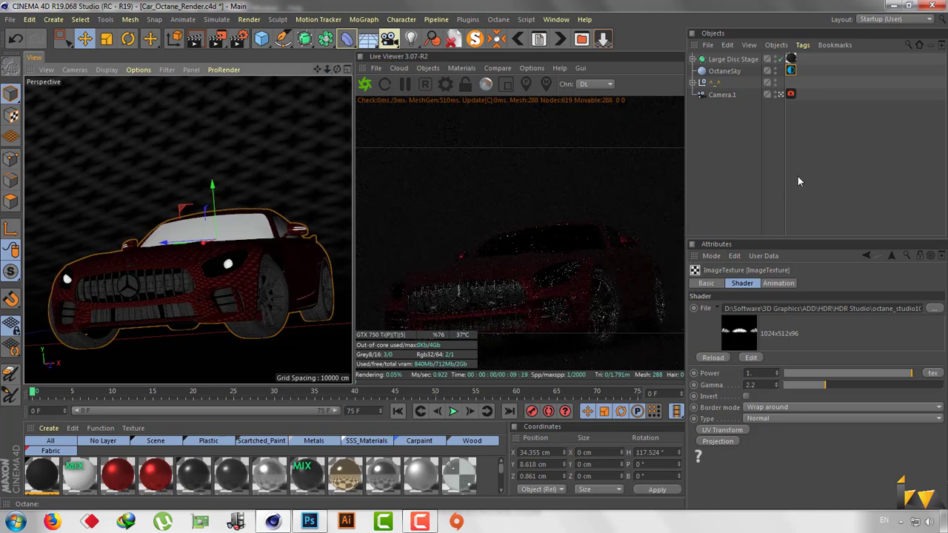
{"action": "left_click", "coordinate": [892, 256]}
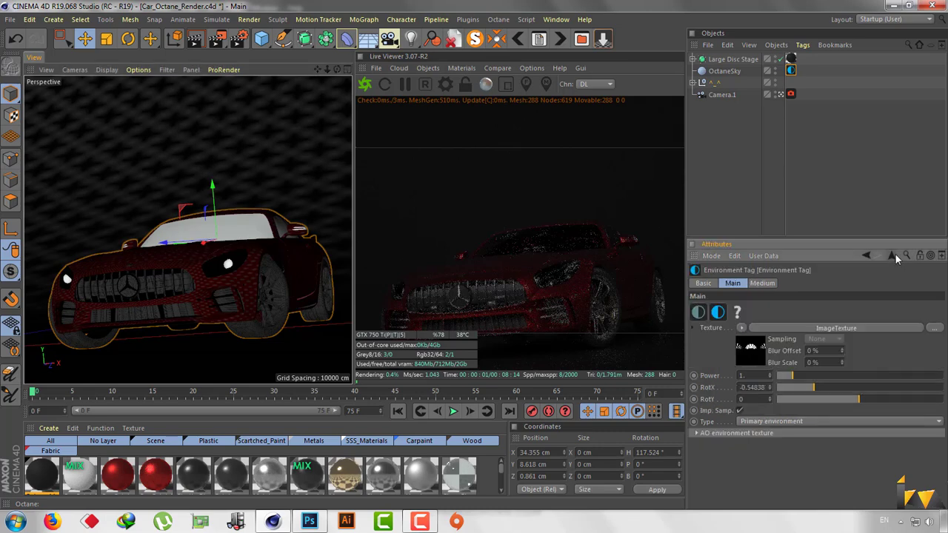
{"action": "left_click", "coordinate": [856, 386]}
{"action": "left_click_drag", "start_coordinate": [856, 386], "coordinate": [899, 384]}
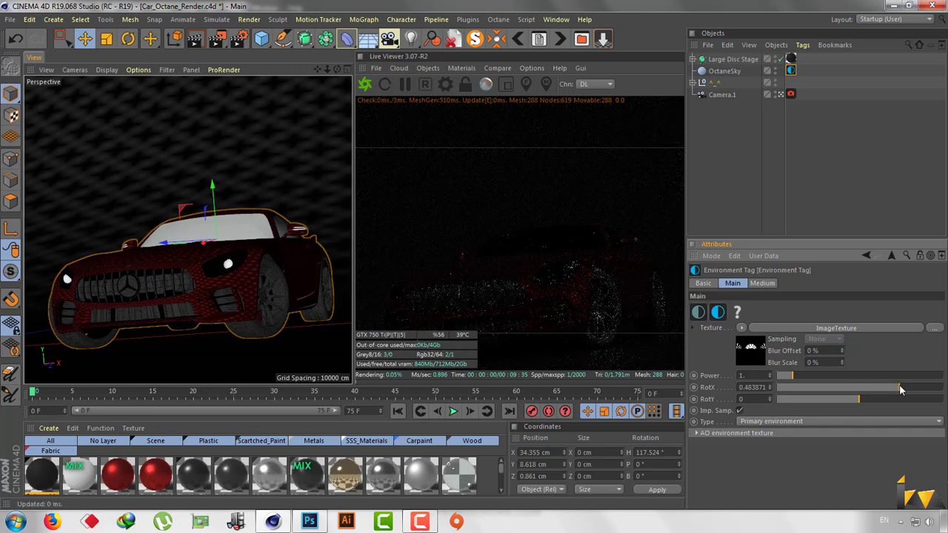
Set the environment power to 1 and bring up the Octane Camera tag settings
{"action": "left_click", "coordinate": [824, 375]}
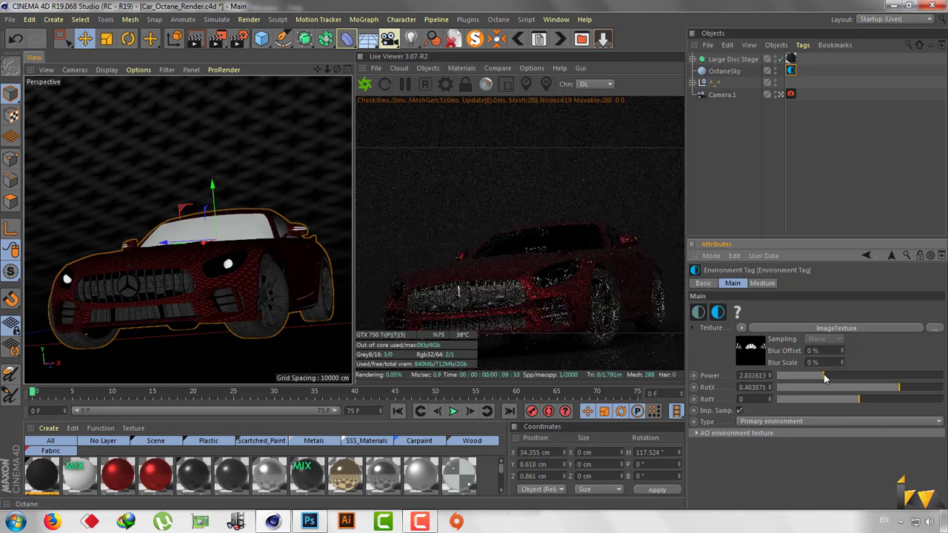
{"action": "left_click_drag", "start_coordinate": [824, 376], "coordinate": [799, 375]}
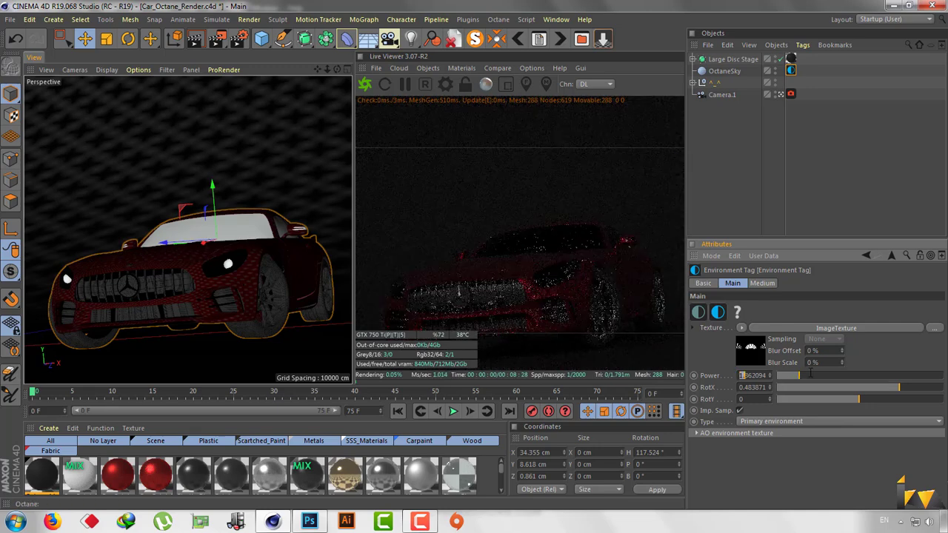
{"action": "type", "text": "1"}
{"action": "key", "text": "Return"}
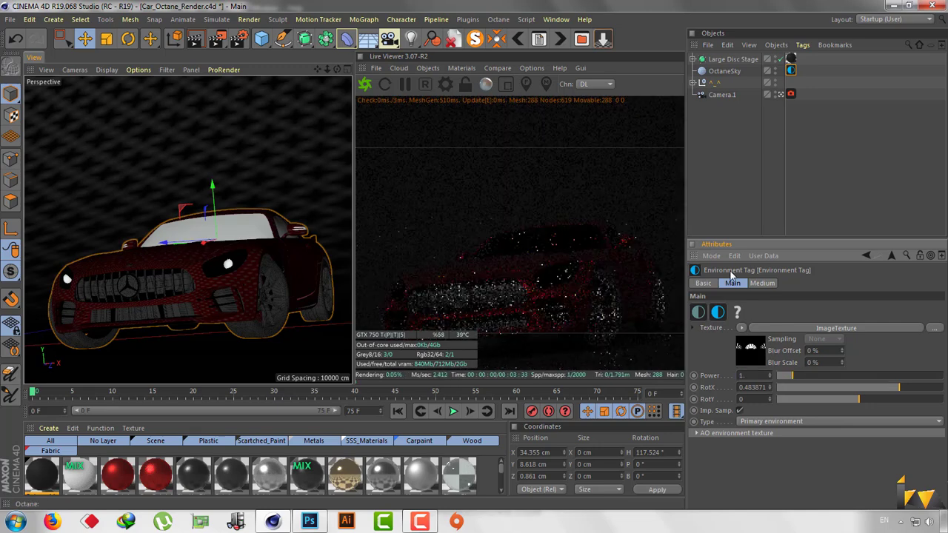
{"action": "left_click", "coordinate": [791, 94]}
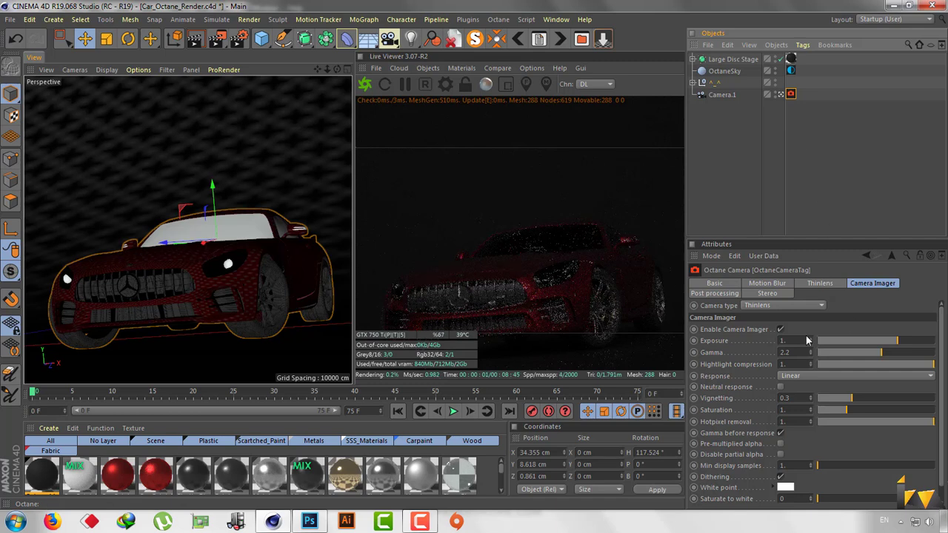
Raise the Octane camera exposure to 3.049851 and open the primitives palette
{"action": "left_click_drag", "start_coordinate": [912, 342], "coordinate": [925, 343]}
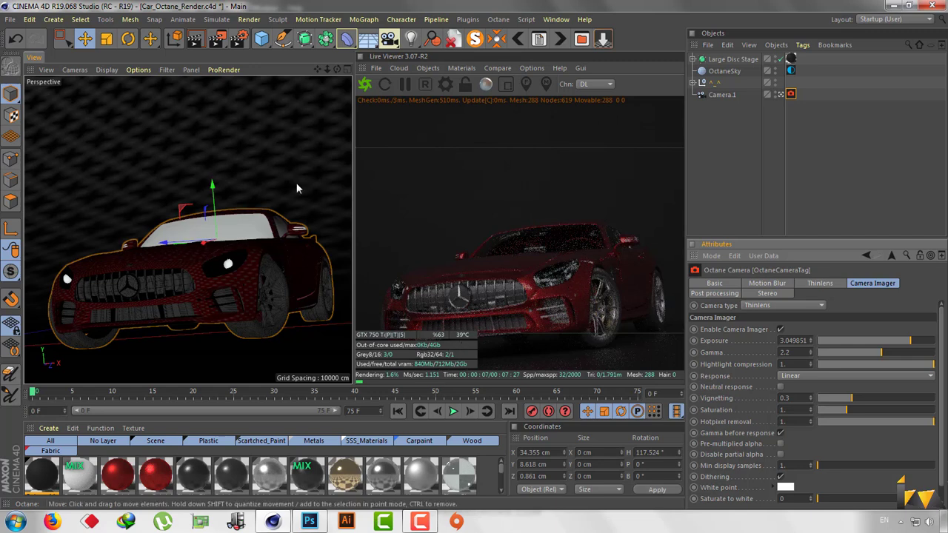
{"action": "left_click", "coordinate": [263, 40]}
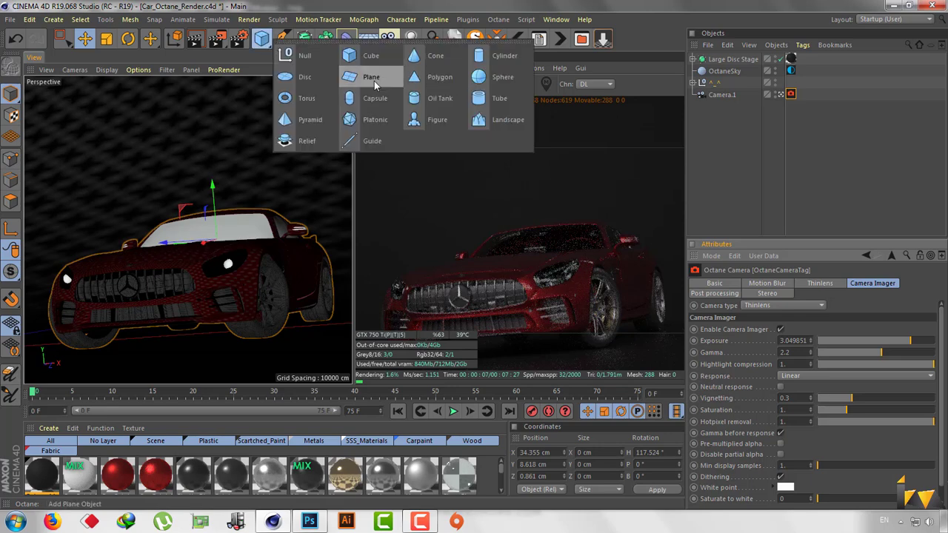
Add a Plane in a four-view layout with a Target tag aimed at the ^_^ null
{"action": "left_click", "coordinate": [373, 78]}
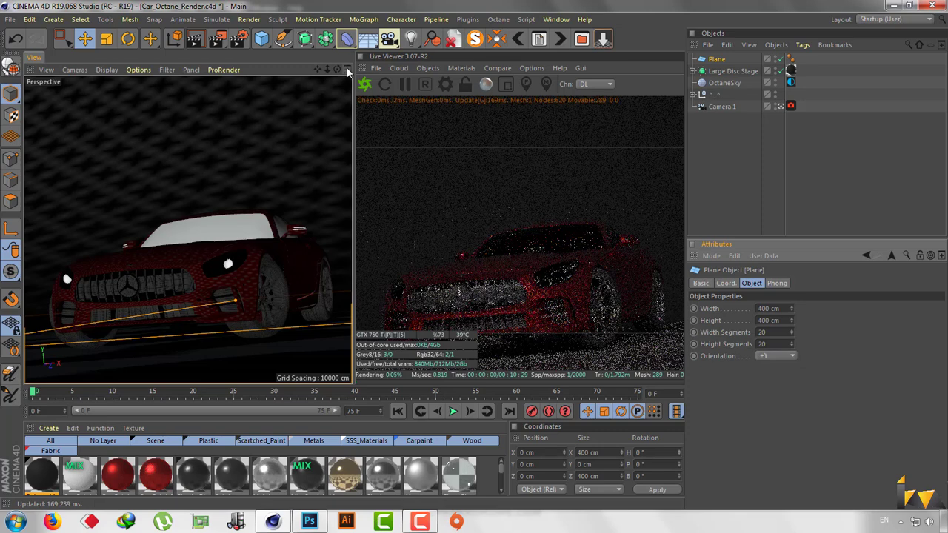
{"action": "left_click", "coordinate": [347, 69]}
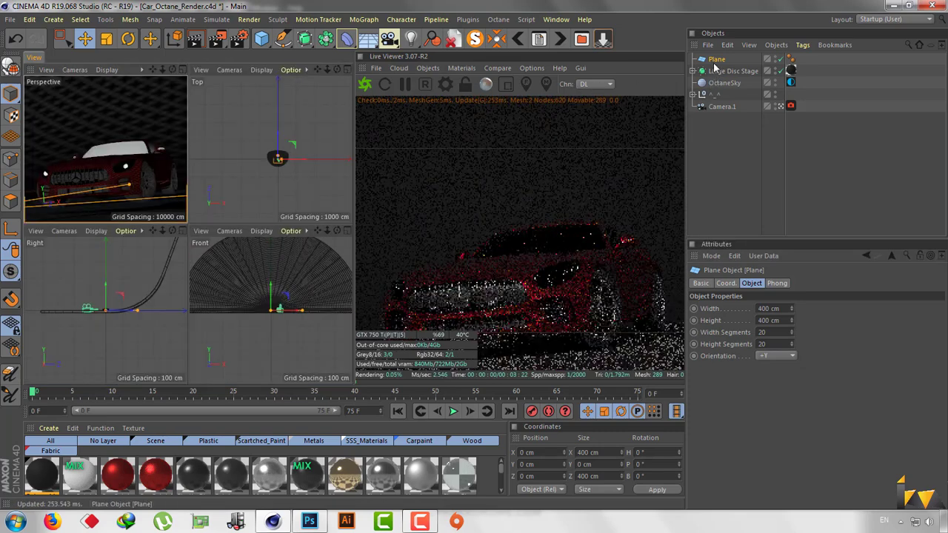
{"action": "right_click", "coordinate": [715, 60]}
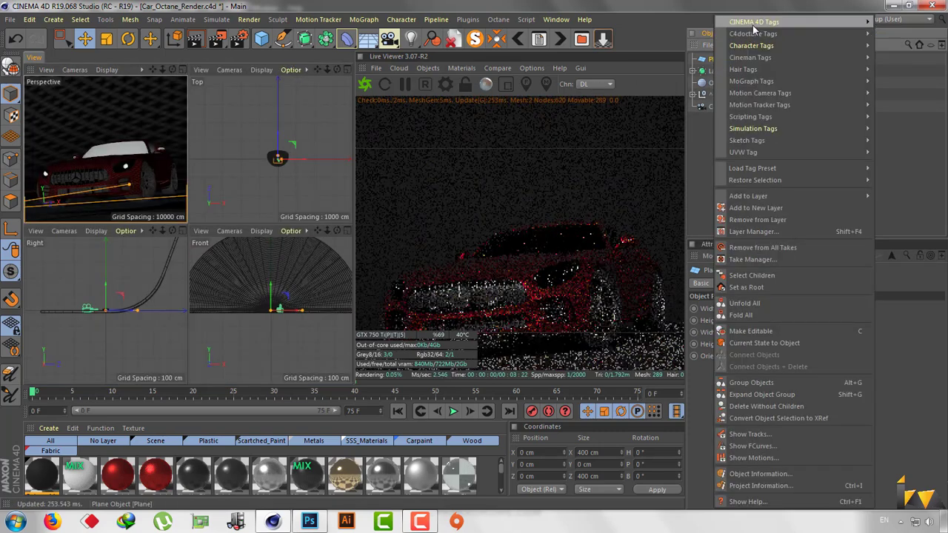
{"action": "mouse_move", "coordinate": [755, 21]}
{"action": "left_click", "coordinate": [656, 295]}
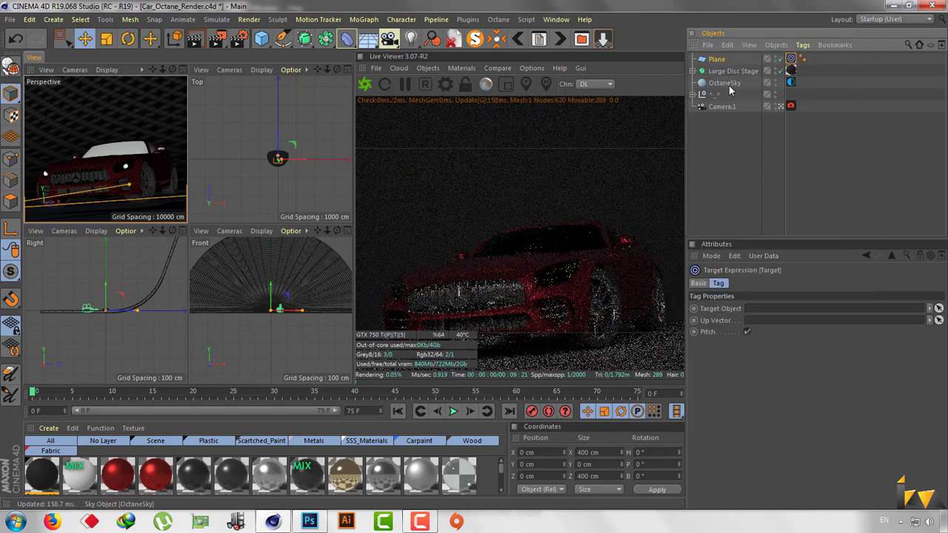
{"action": "left_click_drag", "start_coordinate": [715, 95], "coordinate": [777, 309]}
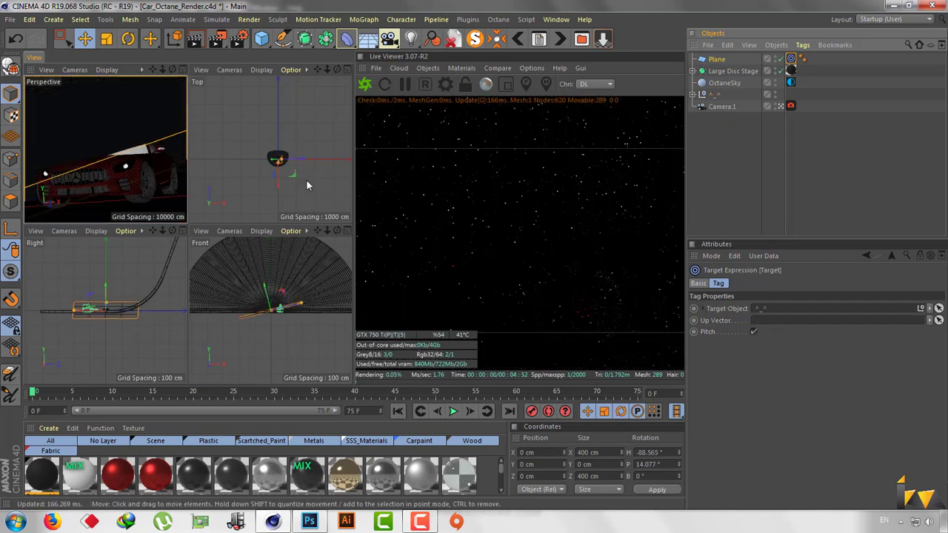
Set the plane's width and height to 40 cm
{"action": "left_click", "coordinate": [733, 60]}
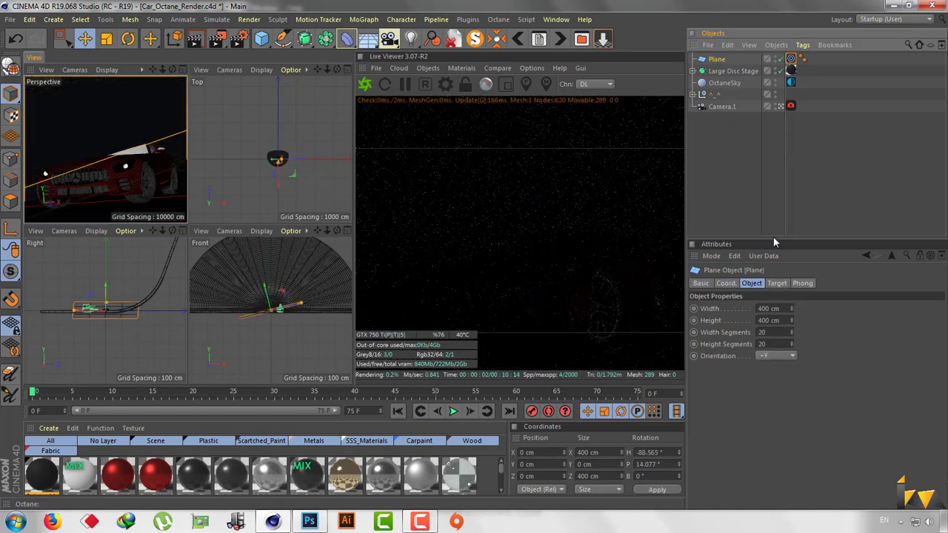
{"action": "left_click", "coordinate": [764, 309]}
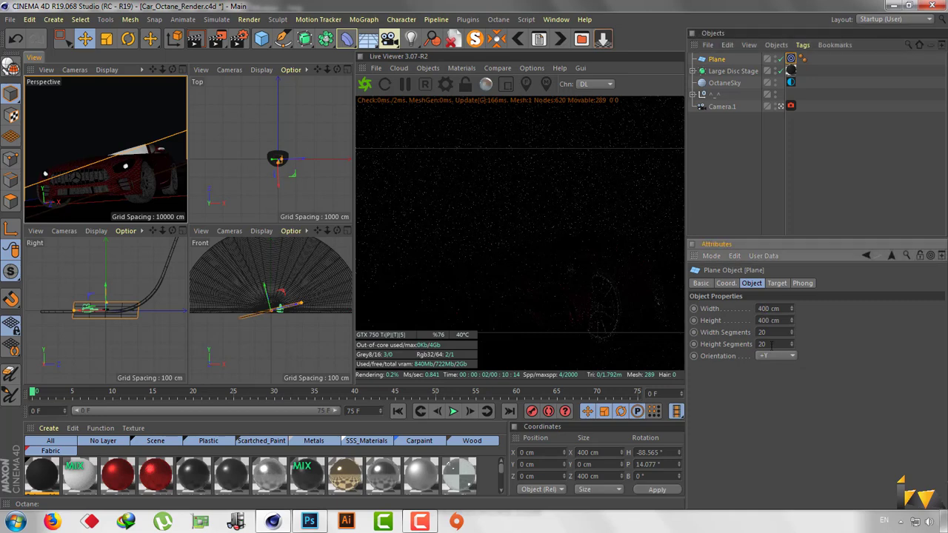
{"action": "type", "text": "40"}
{"action": "key", "text": "Tab"}
{"action": "type", "text": "40"}
{"action": "key", "text": "Return"}
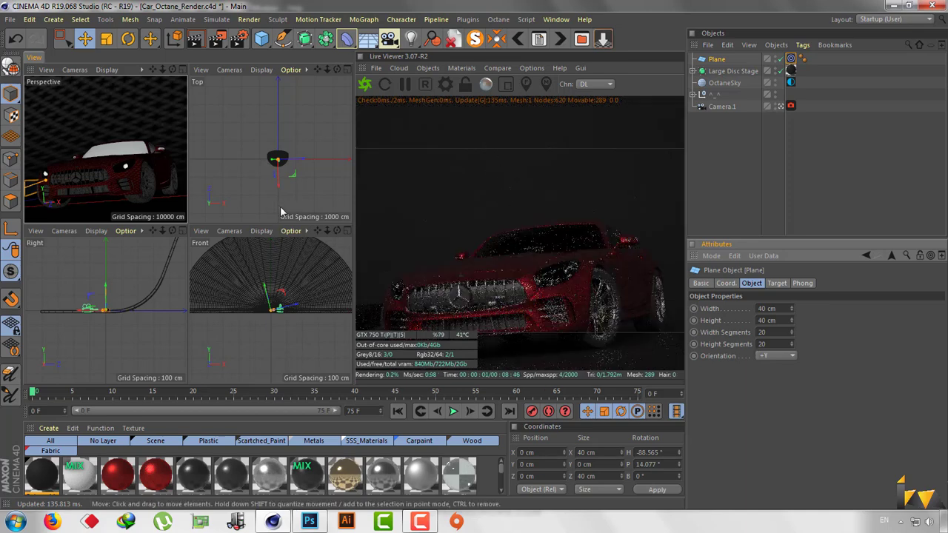
Raise the plane above the car and frame it in the Front view
{"action": "left_click_drag", "start_coordinate": [105, 306], "coordinate": [110, 295]}
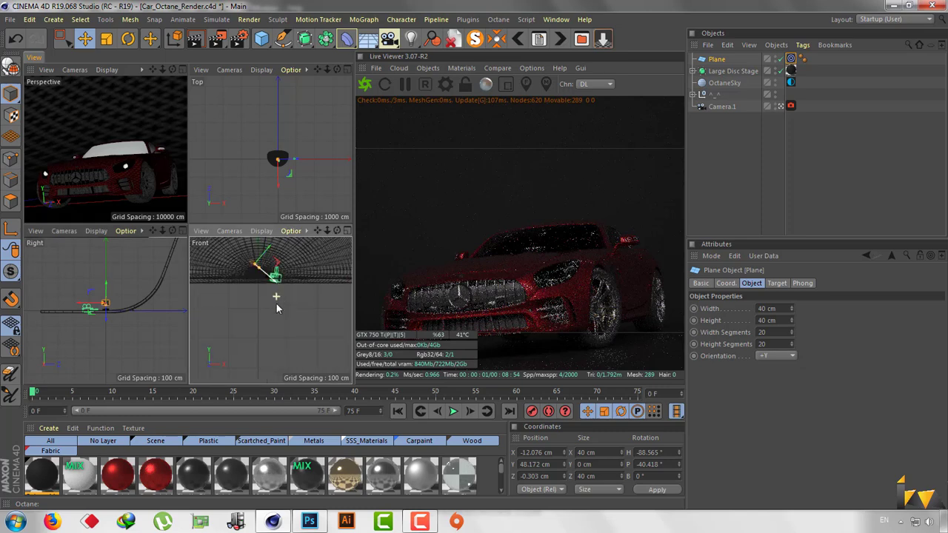
{"action": "middle_click_drag", "start_coordinate": [281, 323], "coordinate": [299, 252], "text": "alt"}
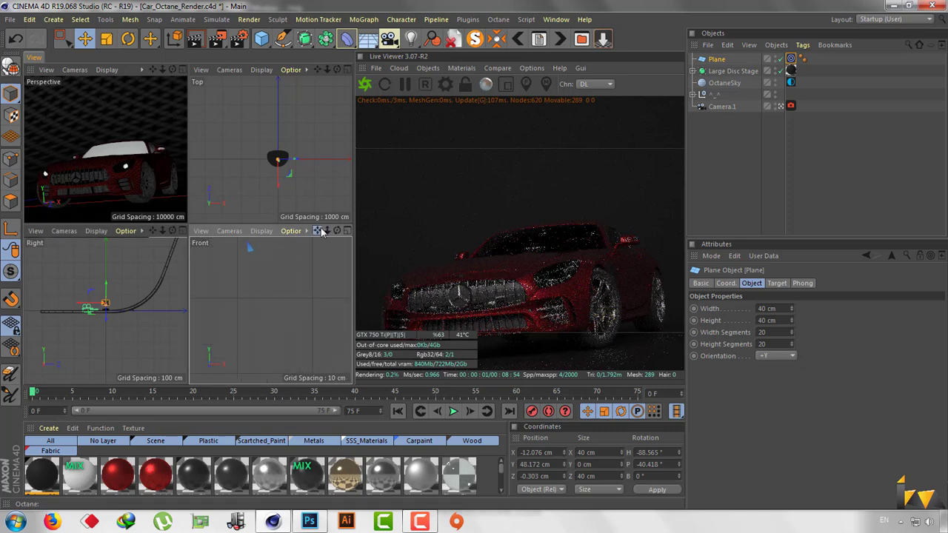
{"action": "mouse_move", "coordinate": [317, 230]}
{"action": "left_mouse_down"}
{"action": "mouse_move", "coordinate": [271, 311]}
{"action": "mouse_move", "coordinate": [282, 329]}
{"action": "left_mouse_up"}
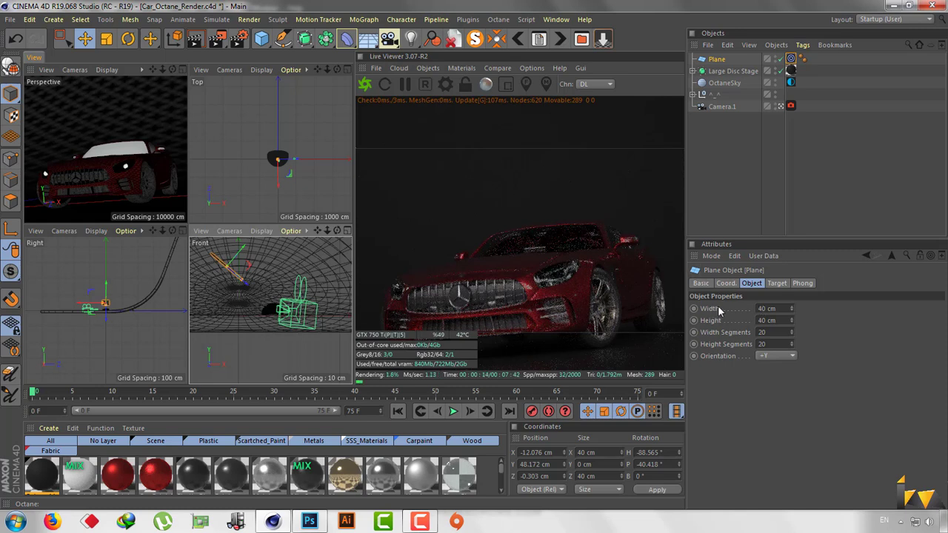
Set the plane orientation to +Z, after trying -X and +Y
{"action": "left_click", "coordinate": [779, 357]}
{"action": "left_click", "coordinate": [777, 380]}
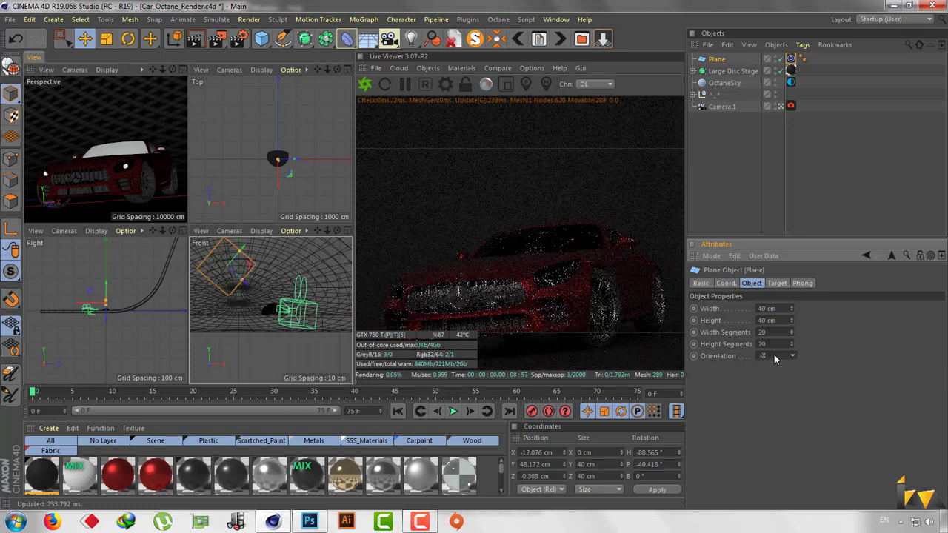
{"action": "left_click", "coordinate": [774, 355]}
{"action": "left_click", "coordinate": [775, 391]}
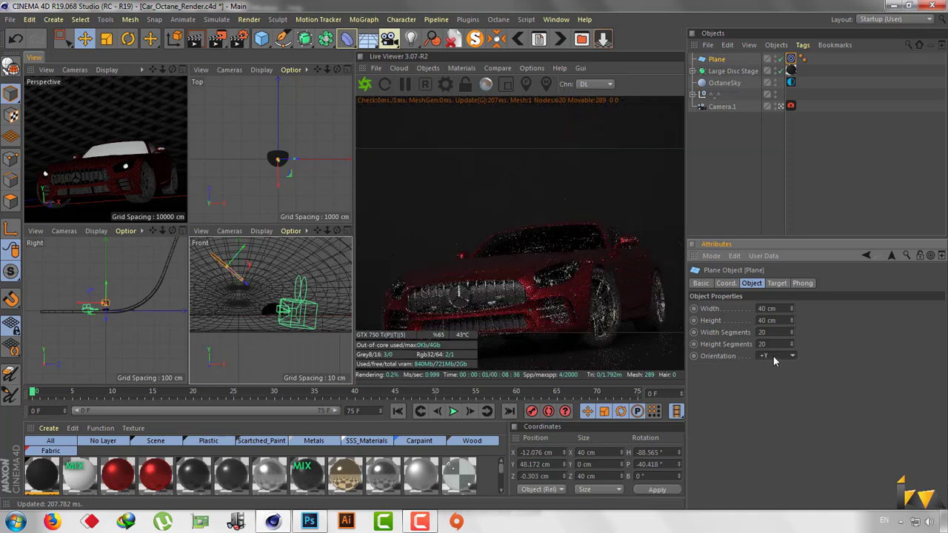
{"action": "left_click", "coordinate": [774, 357]}
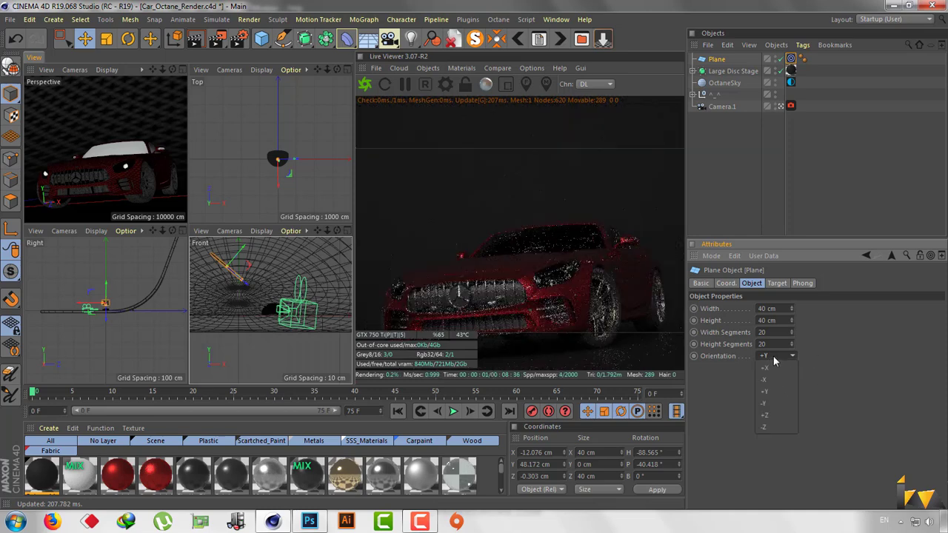
{"action": "left_click", "coordinate": [764, 416]}
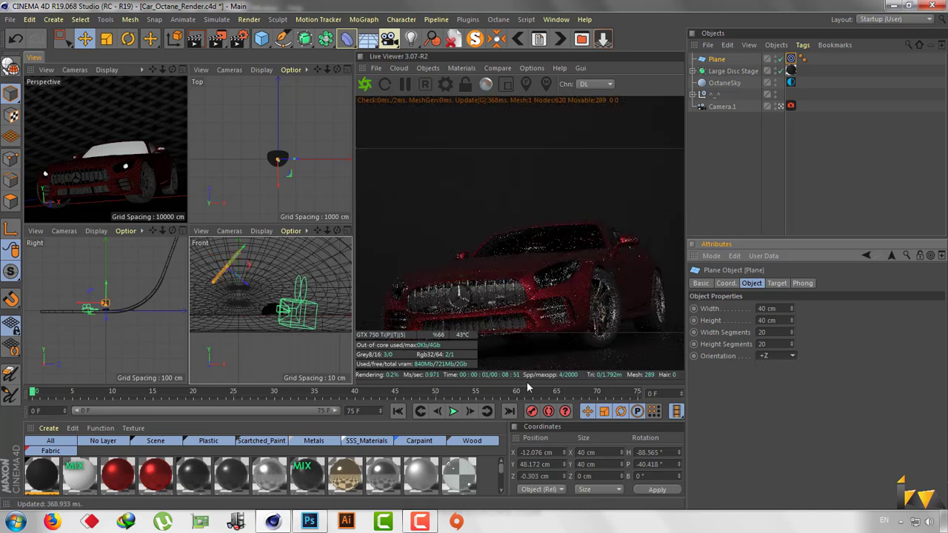
Create Octane Material.1 via Create > Shader > C4doctane and open it in the Material Editor
{"action": "left_click", "coordinate": [48, 428]}
{"action": "mouse_move", "coordinate": [104, 343]}
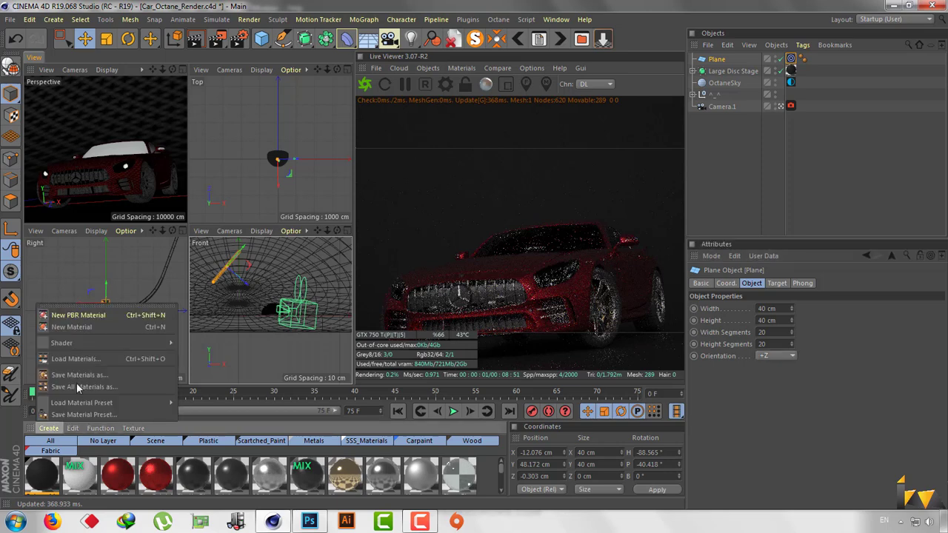
{"action": "mouse_move", "coordinate": [196, 324]}
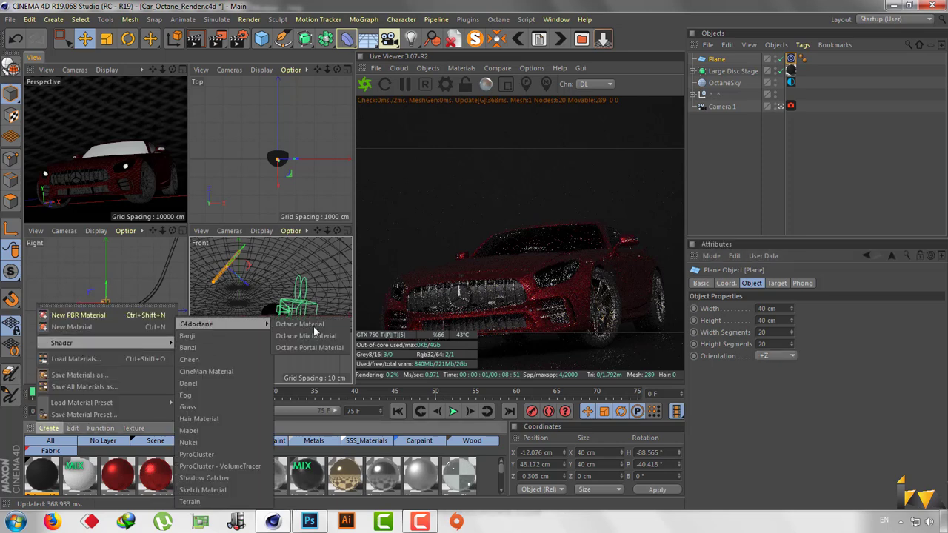
{"action": "left_click", "coordinate": [317, 326]}
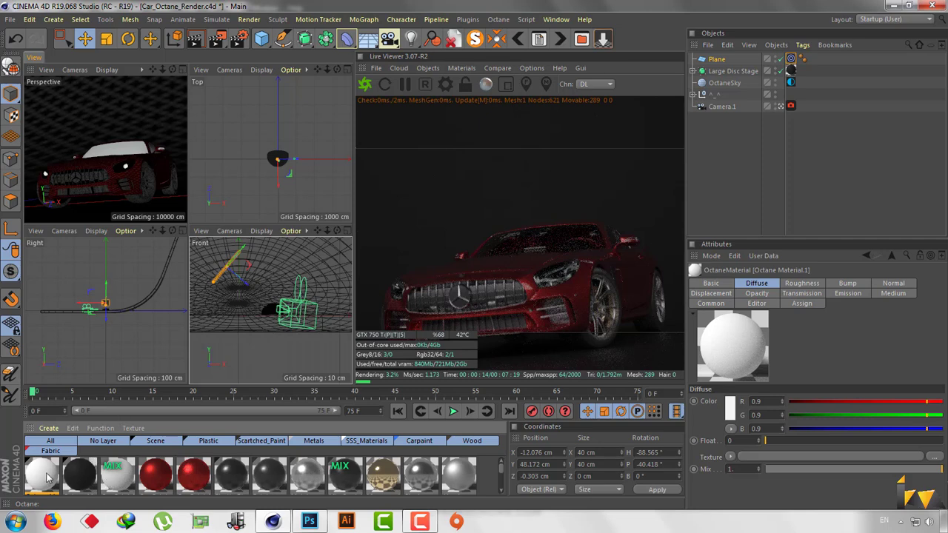
{"action": "double_click", "coordinate": [47, 478]}
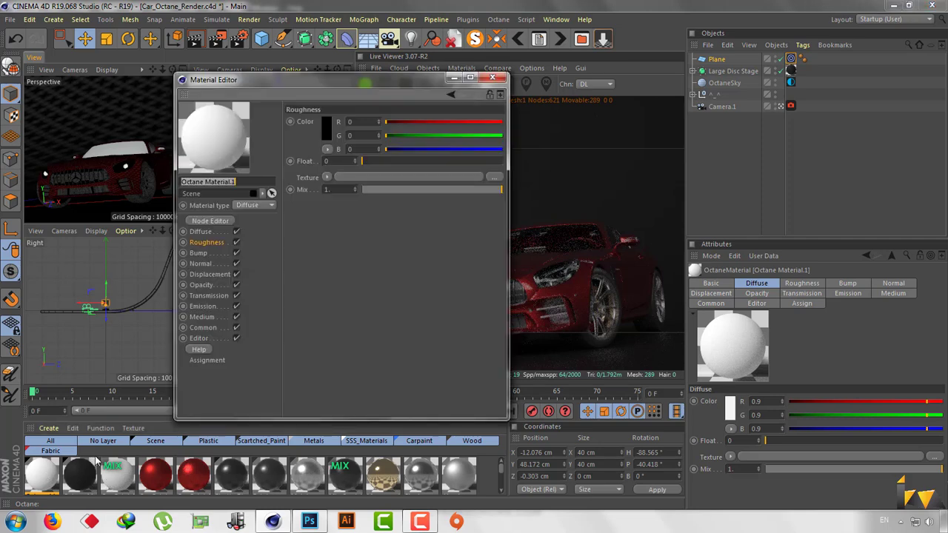
Turn on blackbody emission for Octane Material.1
{"action": "left_click", "coordinate": [211, 327]}
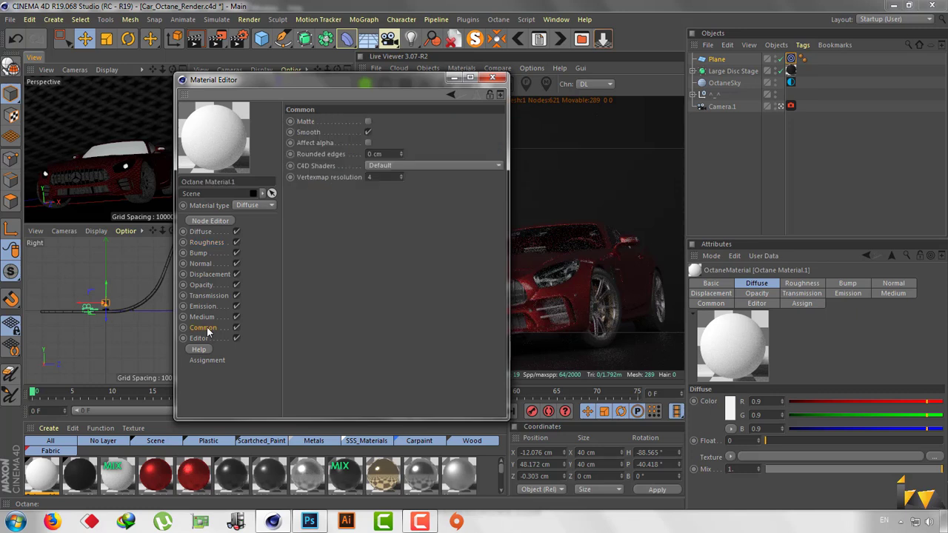
{"action": "left_click", "coordinate": [203, 306]}
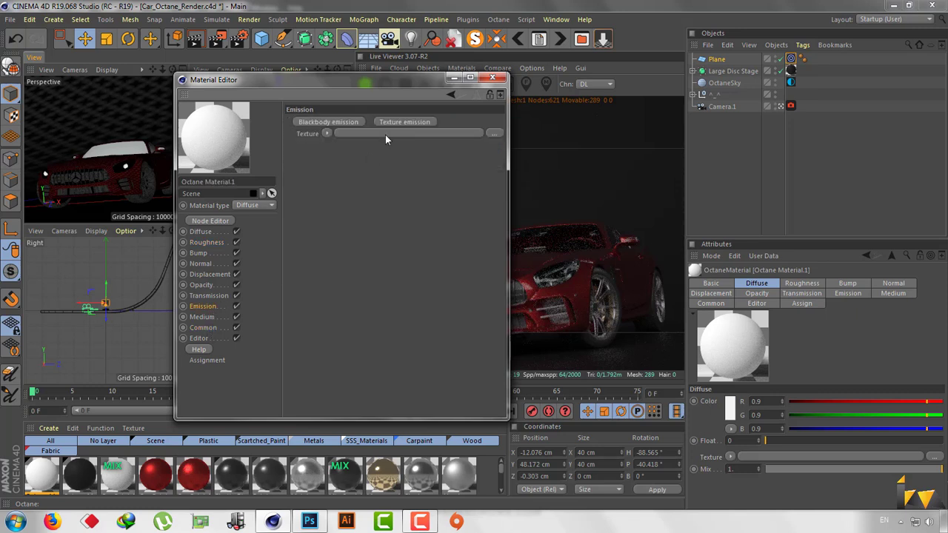
{"action": "left_click", "coordinate": [340, 122]}
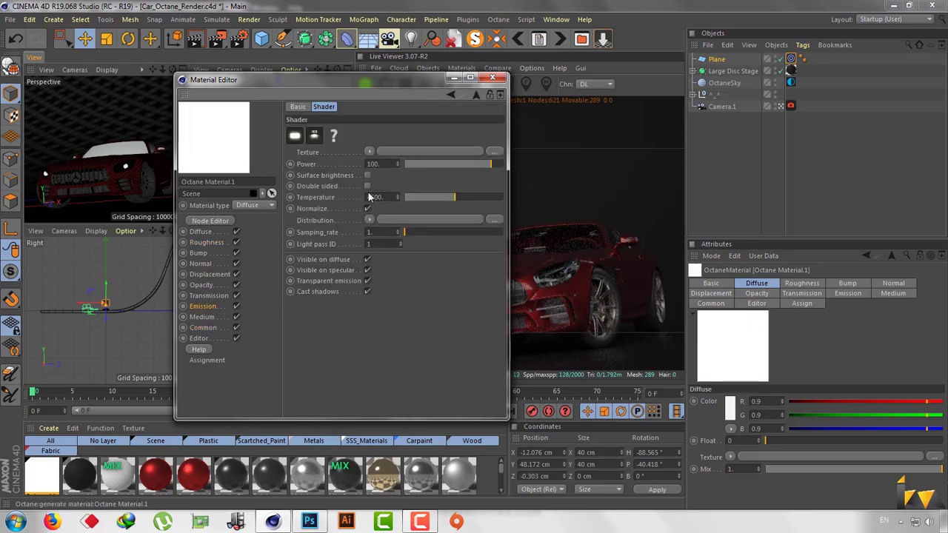
Set the emission power to 55 and close the Material Editor
{"action": "left_click", "coordinate": [448, 165]}
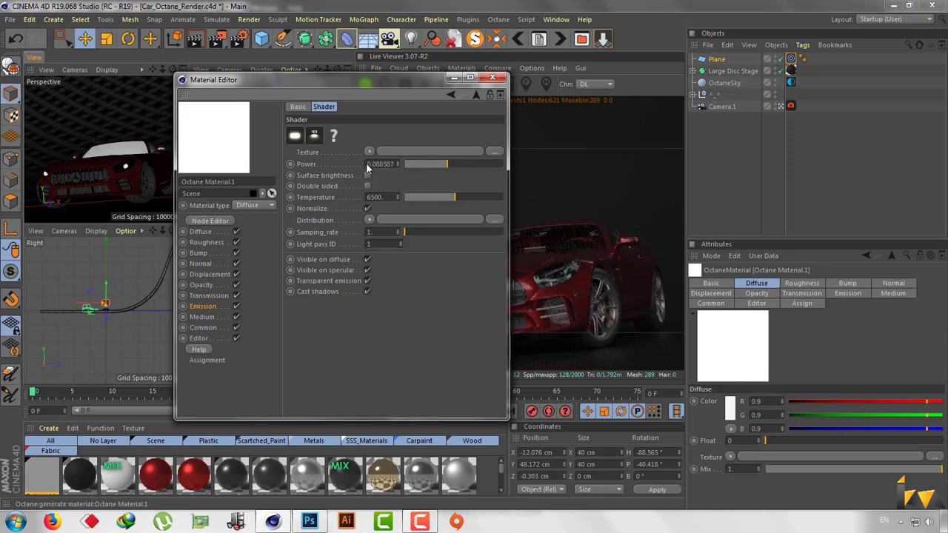
{"action": "type", "text": "0.0001"}
{"action": "key", "text": "Return"}
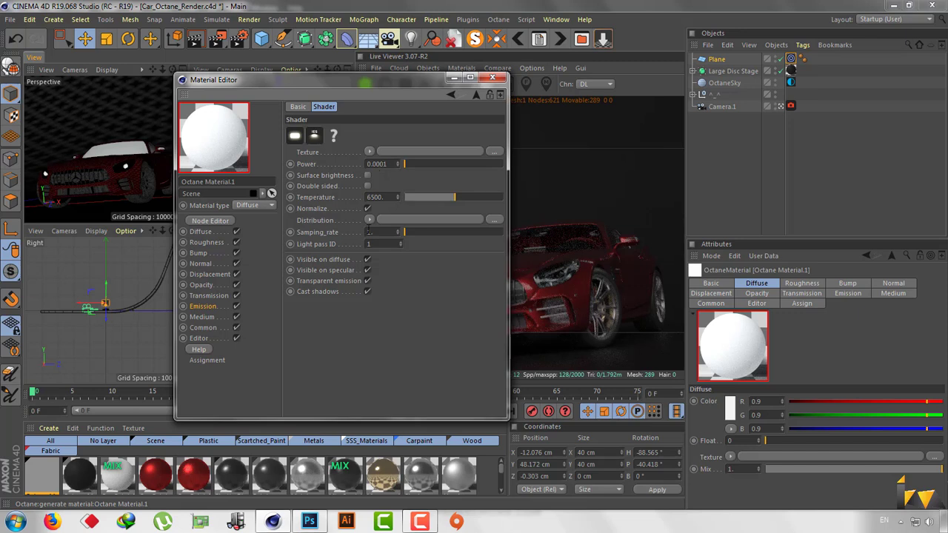
{"action": "key", "text": "Return"}
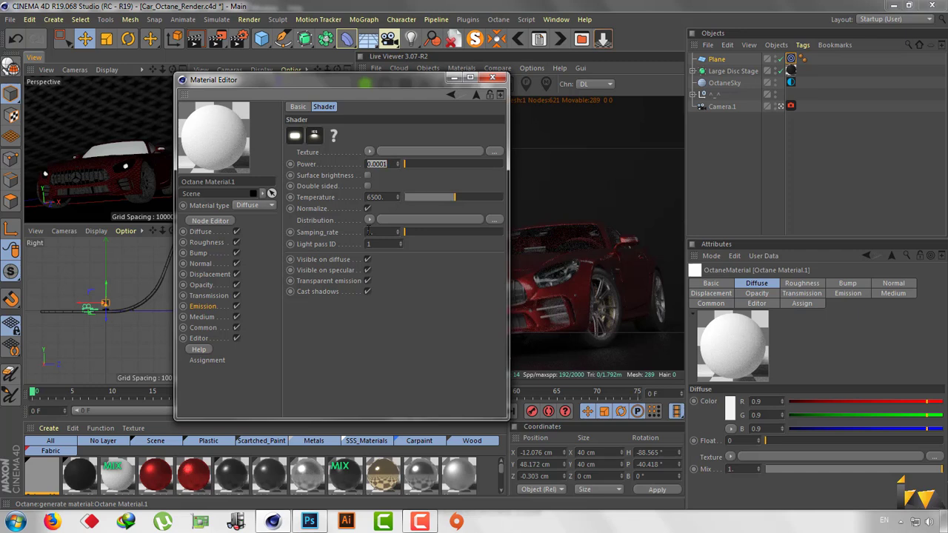
{"action": "type", "text": "55"}
{"action": "key", "text": "Return"}
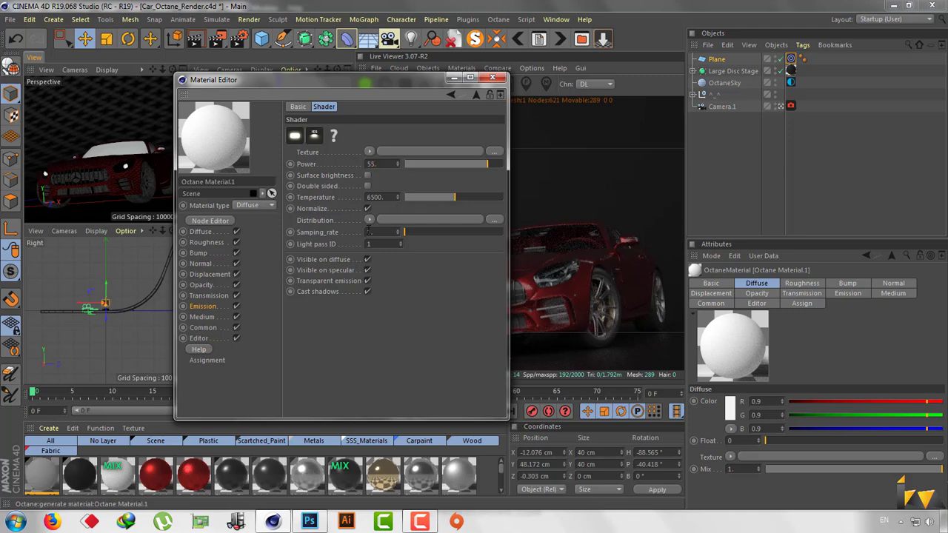
{"action": "left_click", "coordinate": [494, 79]}
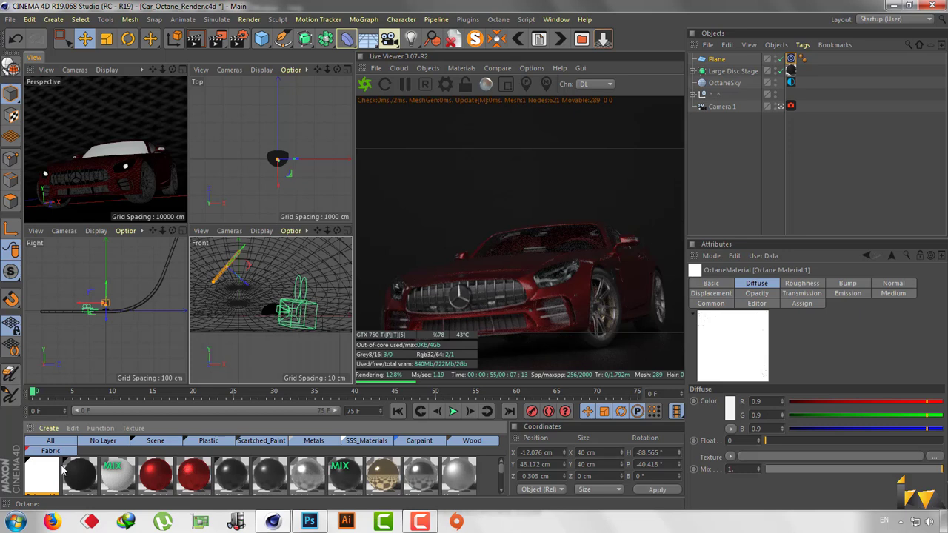
Drag Octane Material.1 onto the Plane so it glows as an area light
{"action": "left_click_drag", "start_coordinate": [46, 470], "coordinate": [722, 60]}
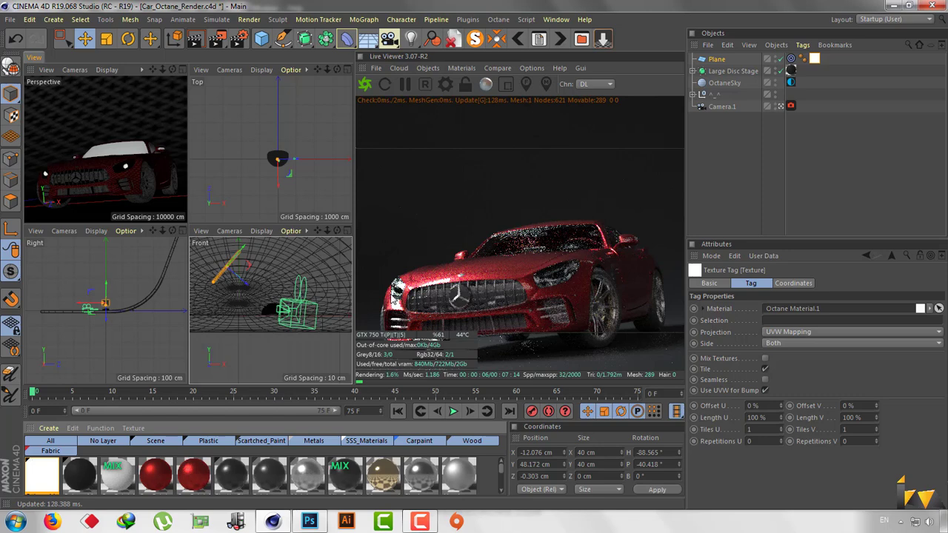
Copy and paste the Plane light to create Plane.1
{"action": "left_click", "coordinate": [728, 45]}
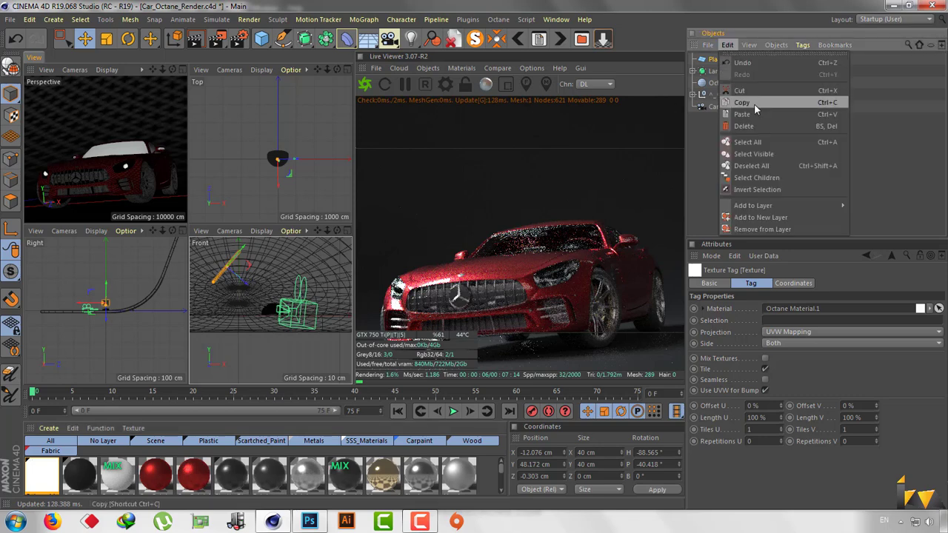
{"action": "left_click", "coordinate": [750, 101]}
{"action": "left_click", "coordinate": [730, 45]}
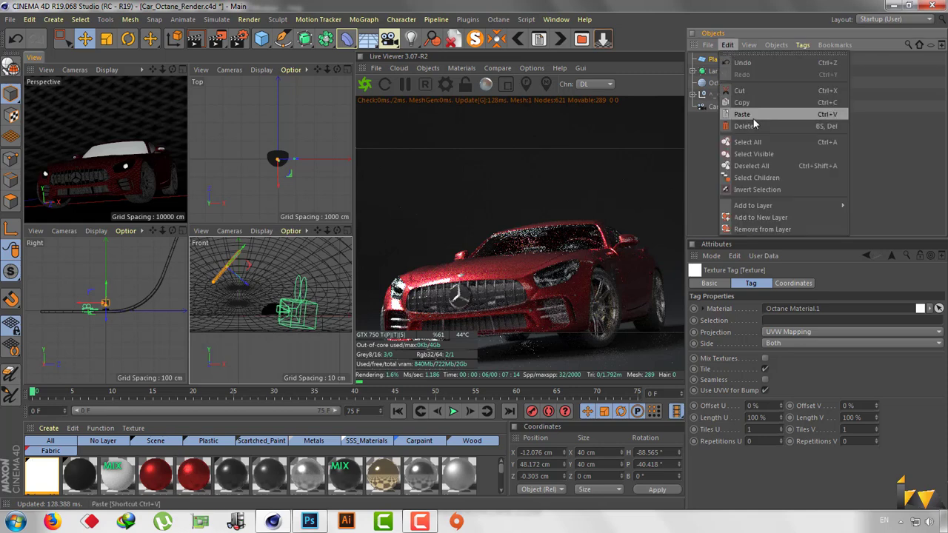
{"action": "left_click", "coordinate": [750, 114]}
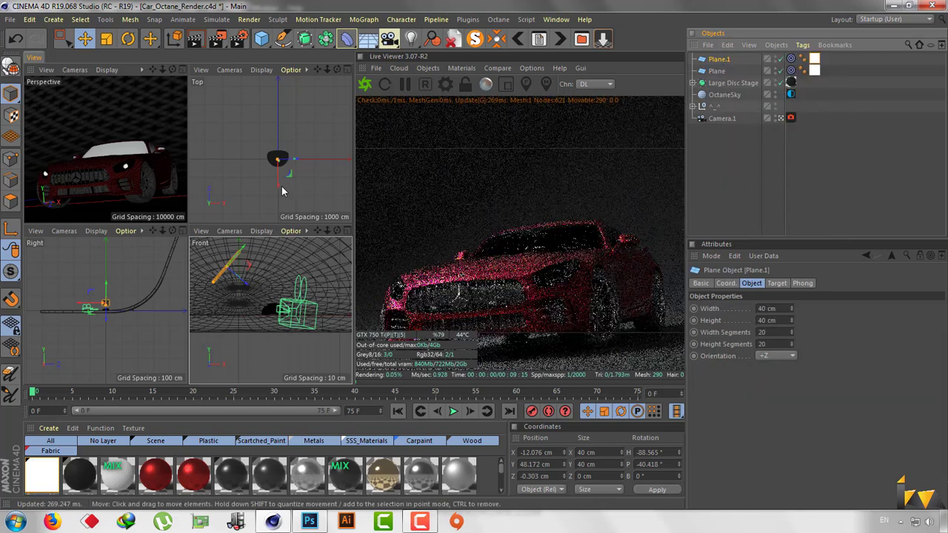
Move Plane.1 across to the car's other side in the Top view
{"action": "scroll", "coordinate": [274, 153], "scroll_direction": "up", "scroll_amount": 5}
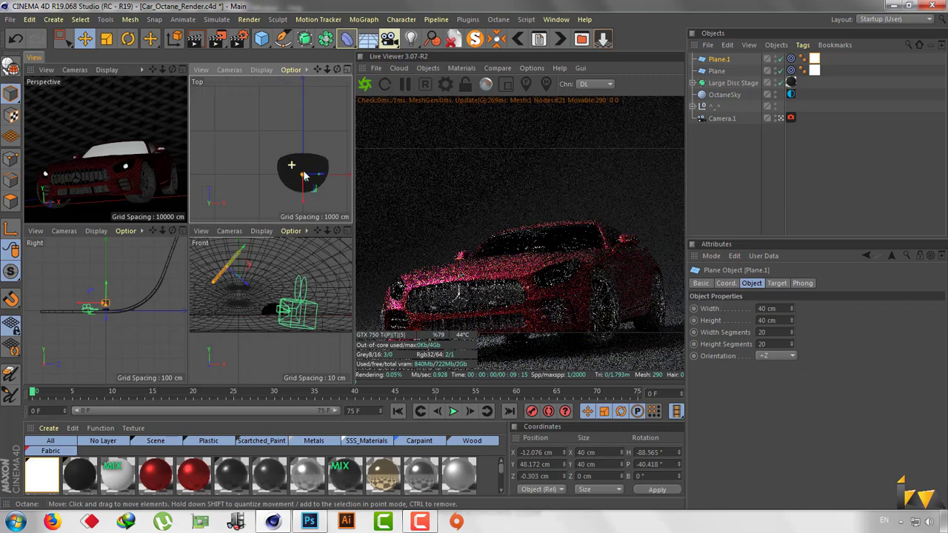
{"action": "mouse_move", "coordinate": [282, 159]}
{"action": "middle_mouse_down", "text": "alt"}
{"action": "mouse_move", "coordinate": [323, 189]}
{"action": "mouse_move", "coordinate": [300, 167]}
{"action": "mouse_move", "coordinate": [298, 197]}
{"action": "mouse_move", "coordinate": [268, 152]}
{"action": "middle_mouse_up", "text": "alt"}
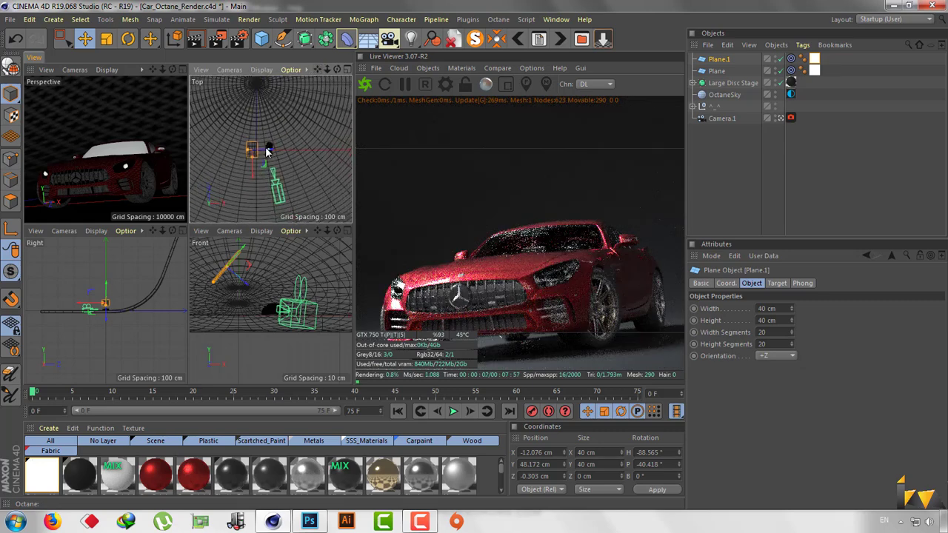
{"action": "scroll", "coordinate": [263, 154], "scroll_direction": "up", "scroll_amount": 2}
{"action": "scroll", "coordinate": [266, 153], "scroll_direction": "up", "scroll_amount": 2}
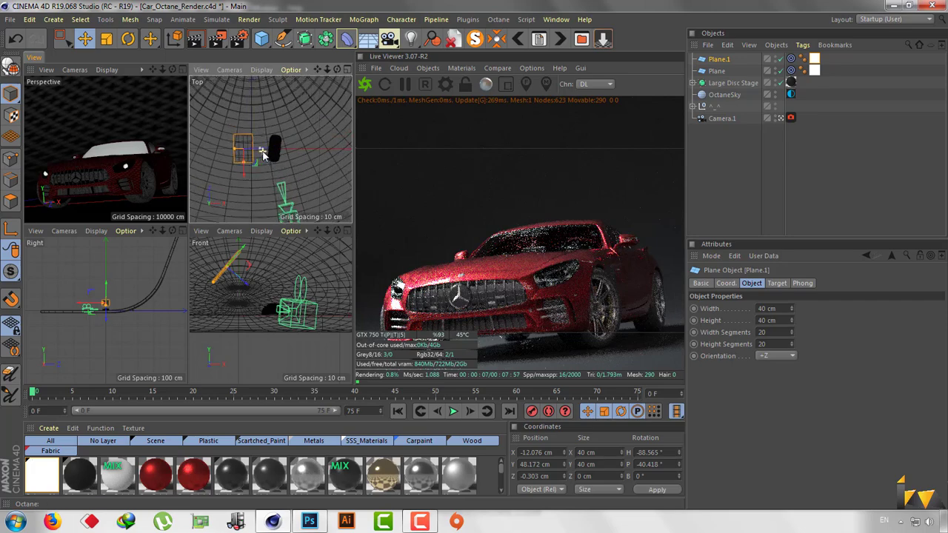
{"action": "scroll", "coordinate": [267, 152], "scroll_direction": "up", "scroll_amount": 2}
{"action": "left_click_drag", "start_coordinate": [268, 153], "coordinate": [331, 152]}
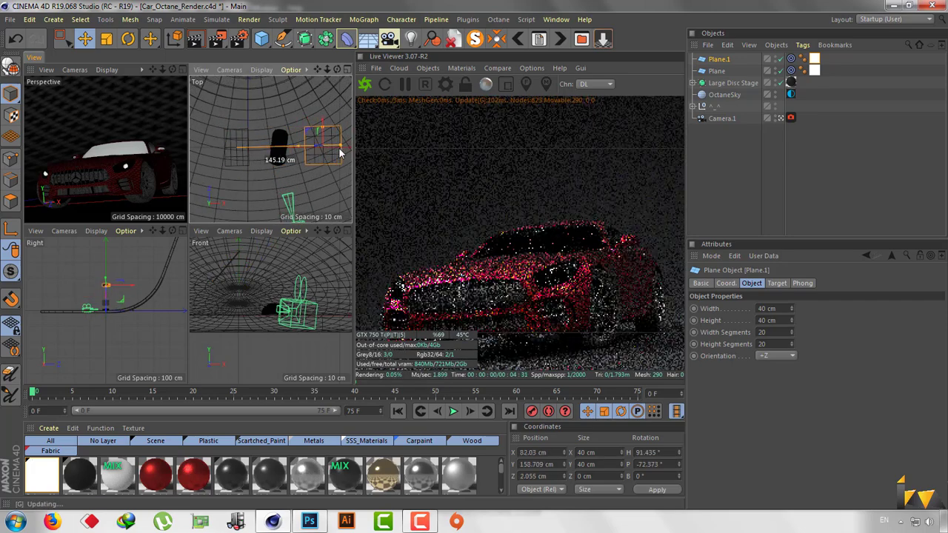
{"action": "left_click_drag", "start_coordinate": [331, 152], "coordinate": [342, 156]}
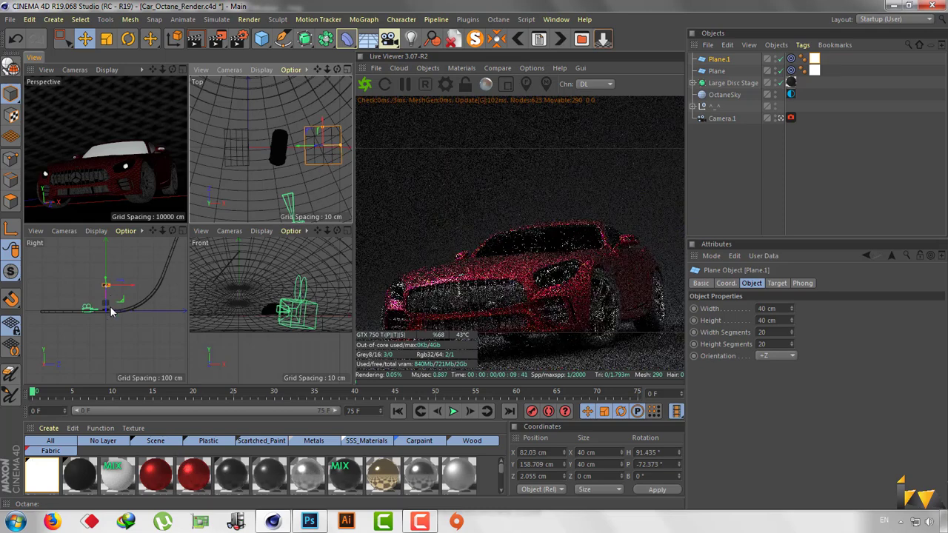
Reposition and tilt Plane.1 toward the car, reaching X 210.654 cm, Y 117.828 cm
{"action": "scroll", "coordinate": [291, 294], "scroll_direction": "down", "scroll_amount": 2}
{"action": "scroll", "coordinate": [290, 295], "scroll_direction": "down", "scroll_amount": 2}
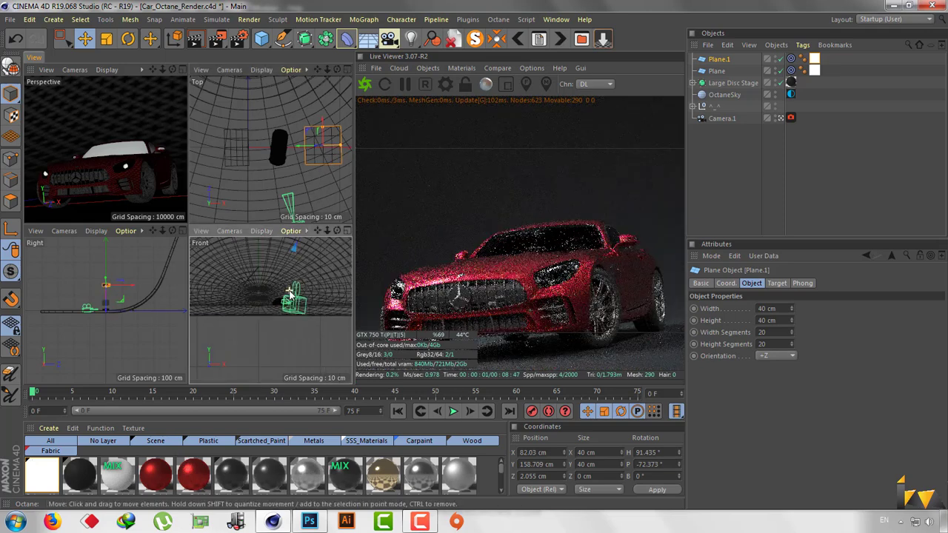
{"action": "scroll", "coordinate": [290, 295], "scroll_direction": "down", "scroll_amount": 1}
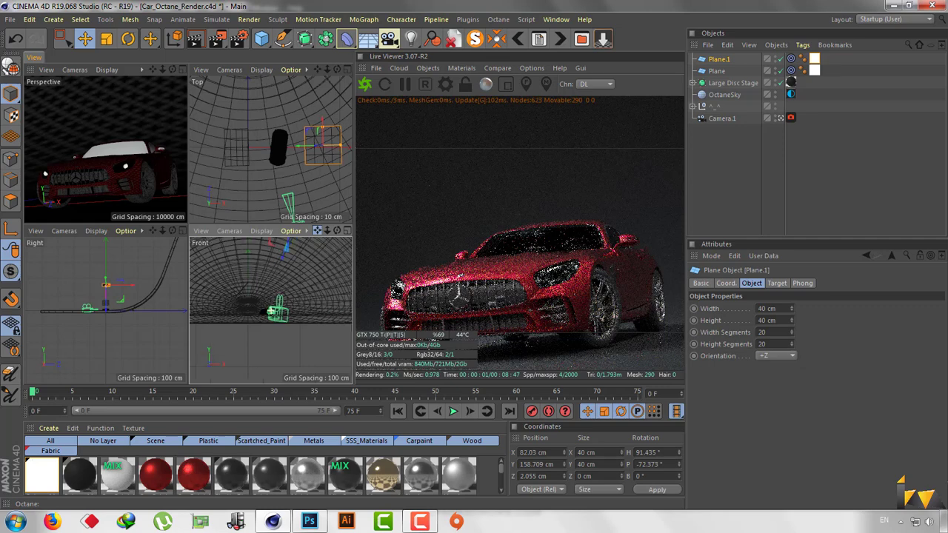
{"action": "left_click_drag", "start_coordinate": [318, 230], "coordinate": [246, 247]}
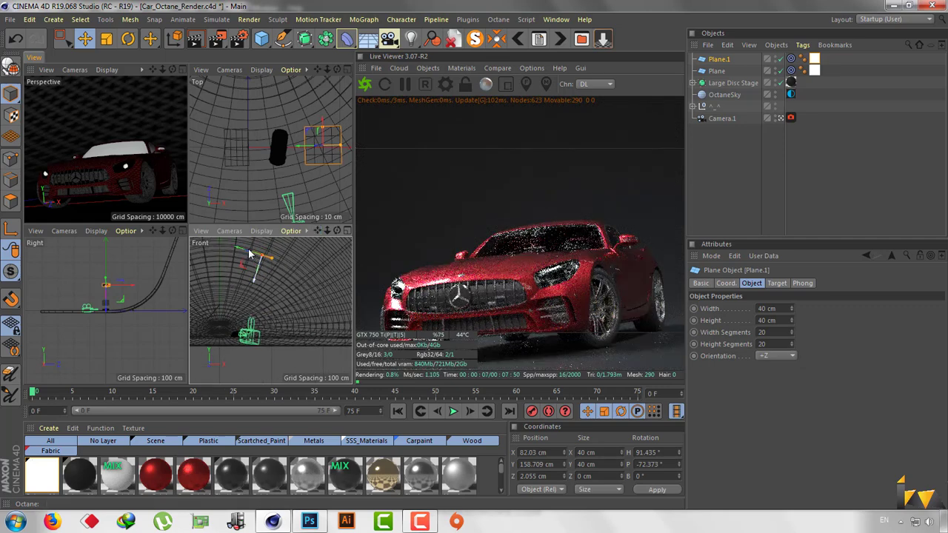
{"action": "mouse_move", "coordinate": [249, 253]}
{"action": "left_mouse_down"}
{"action": "mouse_move", "coordinate": [293, 299]}
{"action": "mouse_move", "coordinate": [295, 338]}
{"action": "left_mouse_up"}
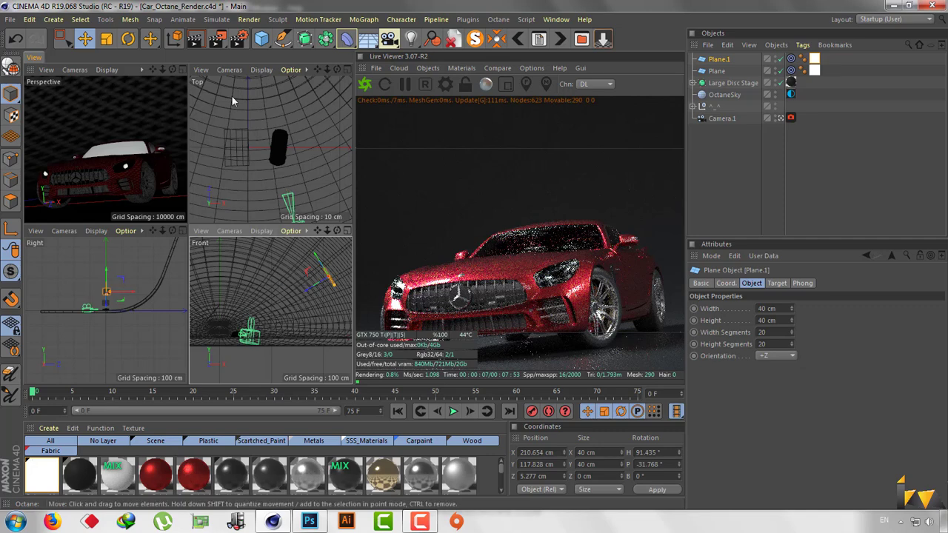
Enlarge the Perspective view and Live Viewer, orbit lower on the red car, and check Octane Settings at 2000 max samples
{"action": "left_click", "coordinate": [181, 68]}
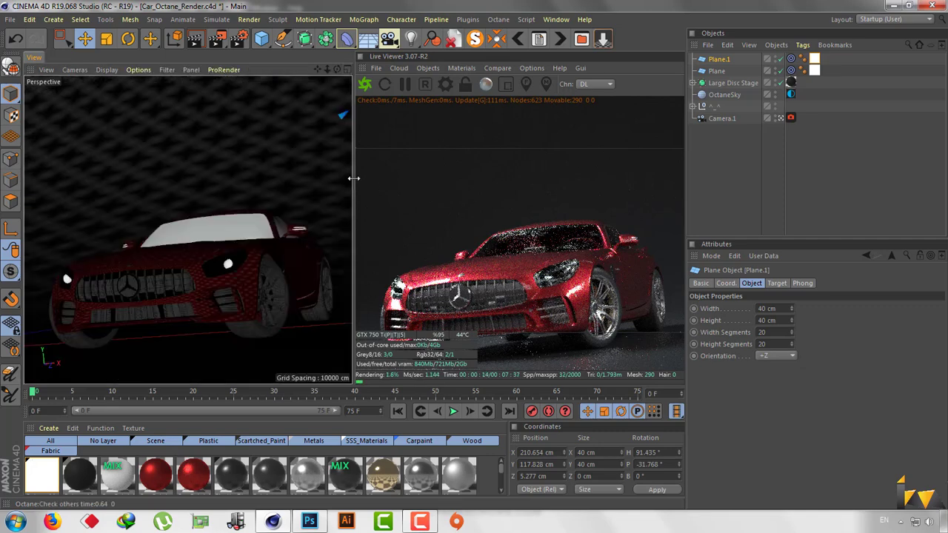
{"action": "left_click_drag", "start_coordinate": [353, 178], "coordinate": [78, 178]}
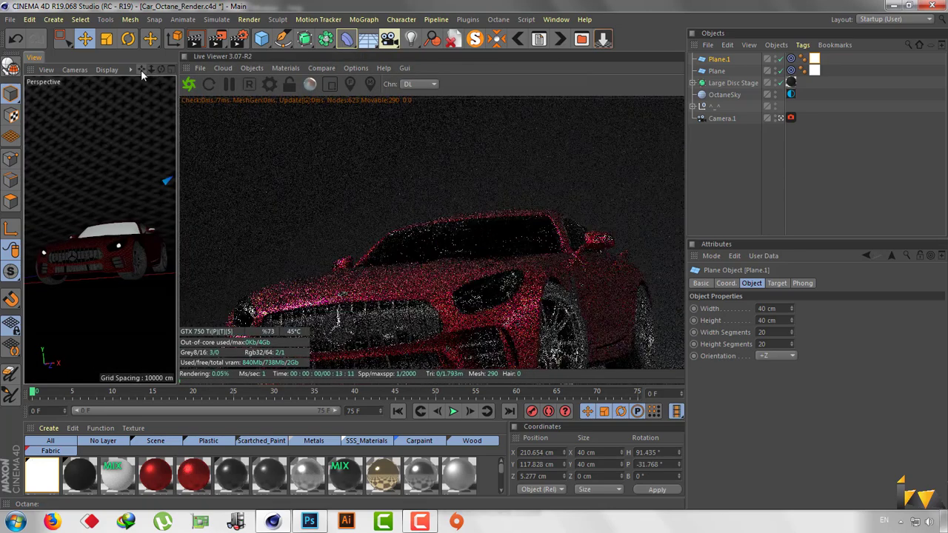
{"action": "left_click_drag", "start_coordinate": [141, 69], "coordinate": [111, 71]}
{"action": "left_click_drag", "start_coordinate": [100, 230], "coordinate": [100, 231], "text": "alt"}
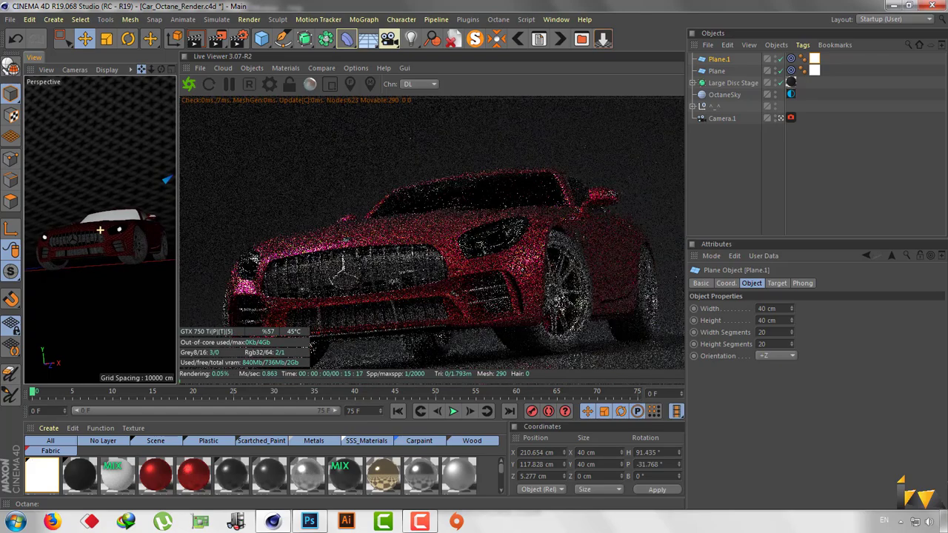
{"action": "left_click_drag", "start_coordinate": [100, 230], "coordinate": [96, 233], "text": "alt"}
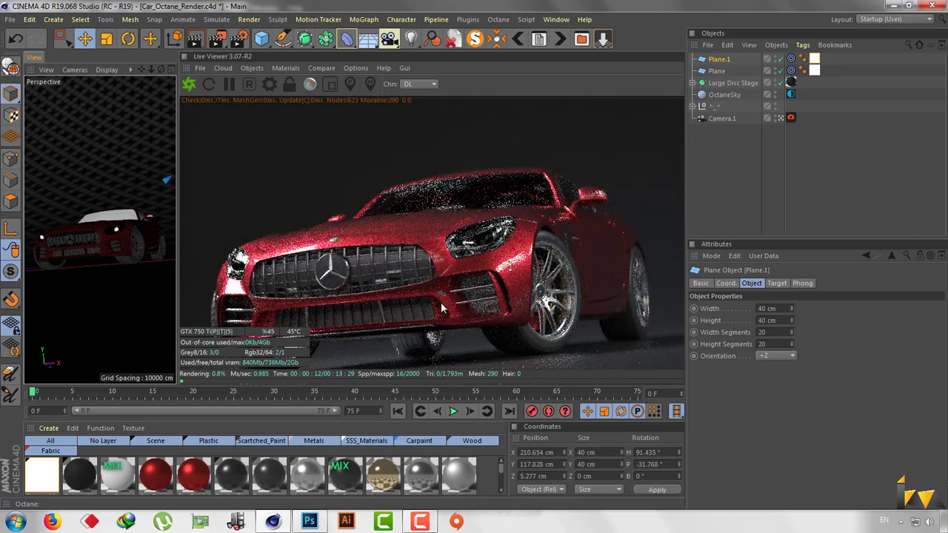
{"action": "left_click", "coordinate": [420, 522]}
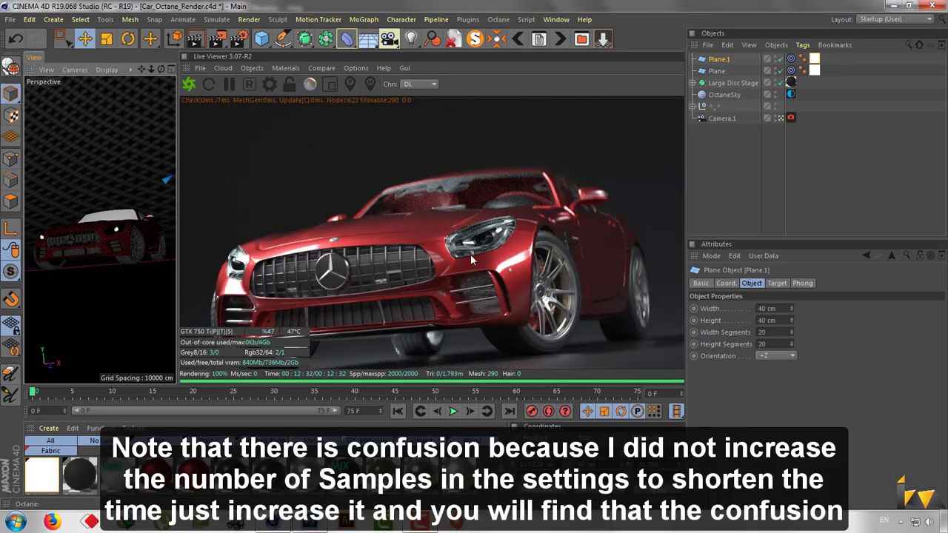
{"action": "left_click", "coordinate": [270, 84]}
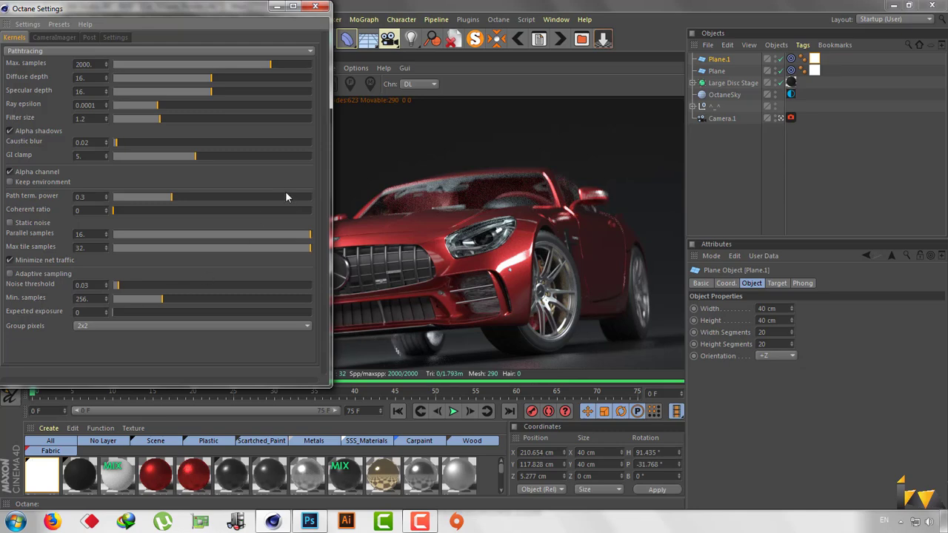
Dismiss Octane Settings to reveal the completed 2000/2000-sample car render
{"action": "left_click", "coordinate": [315, 7]}
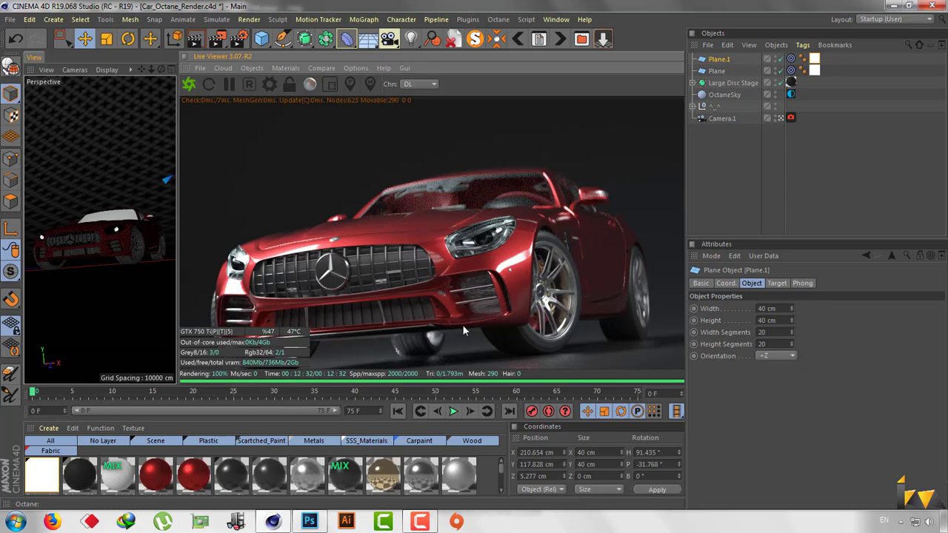
{"action": "key", "text": "End"}
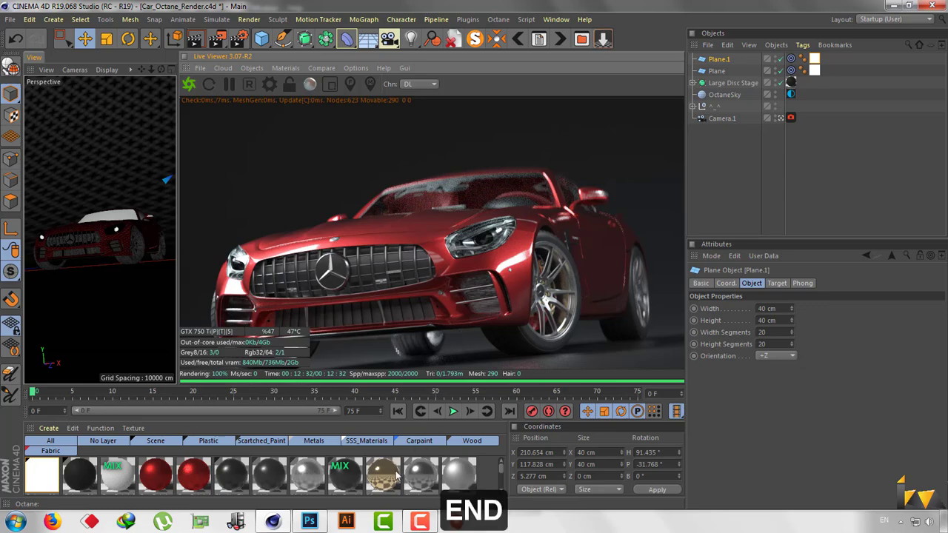